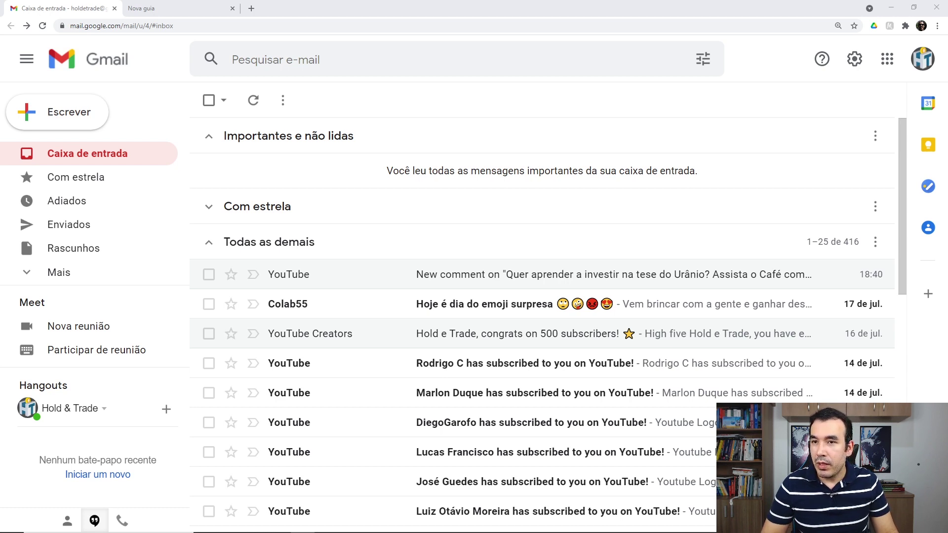
Go to Google Drive from the apps launcher and create a blank spreadsheet via Novo > Planilhas Google.
left_click(886, 59)
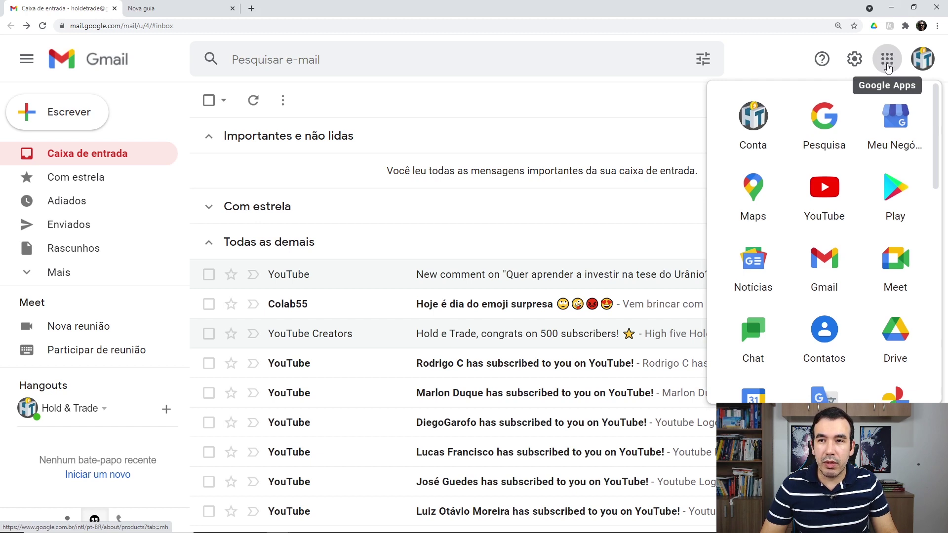
left_click(911, 342)
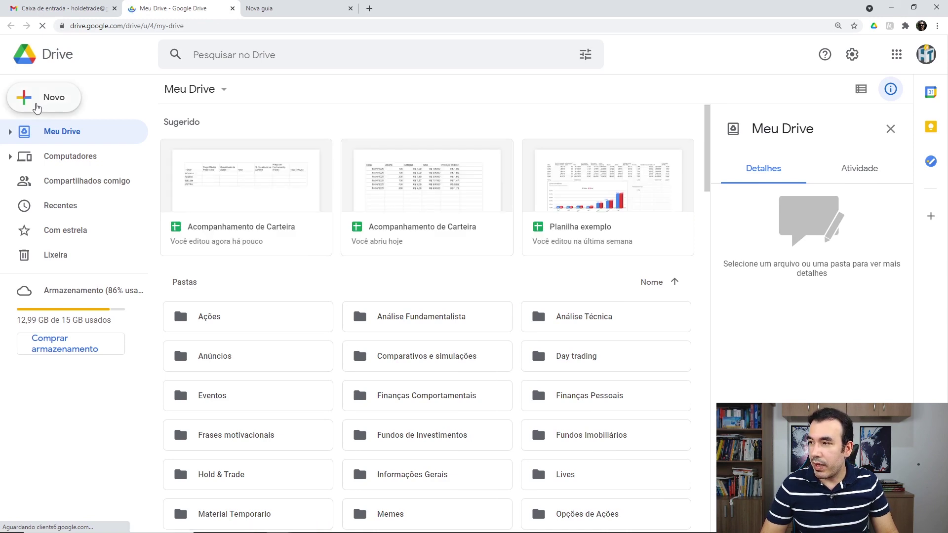
left_click(37, 108)
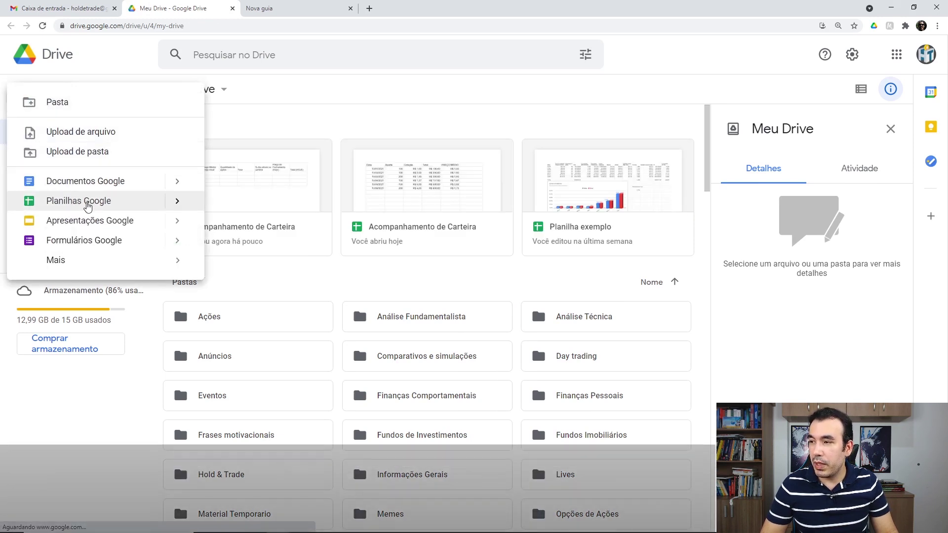
left_click(88, 203)
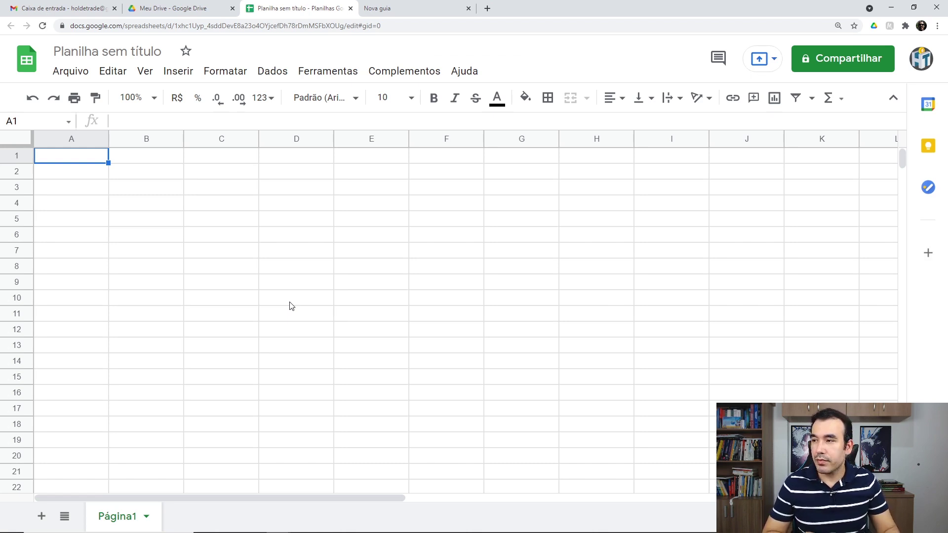
Retitle 'Planilha sem título' as 'Acompanhamento de Carteira'.
left_click(91, 53)
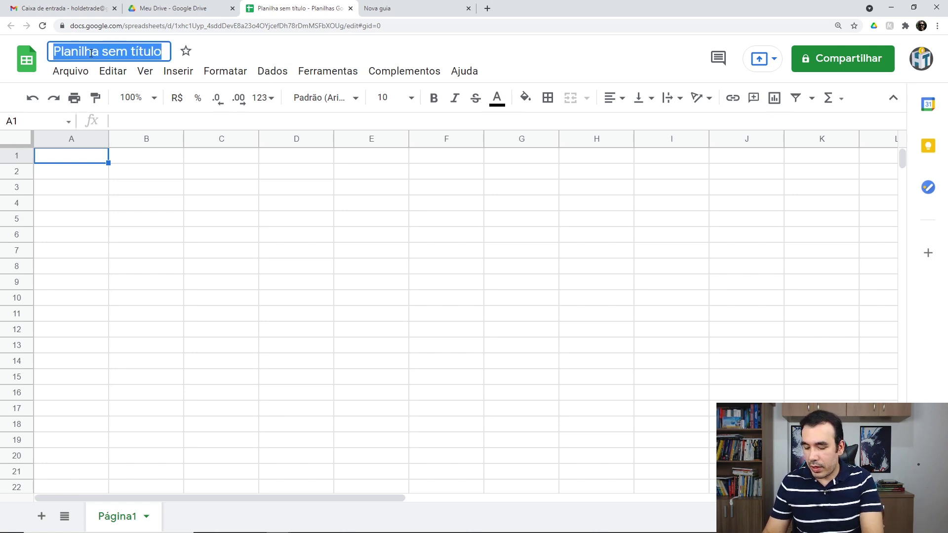
type("Acomp")
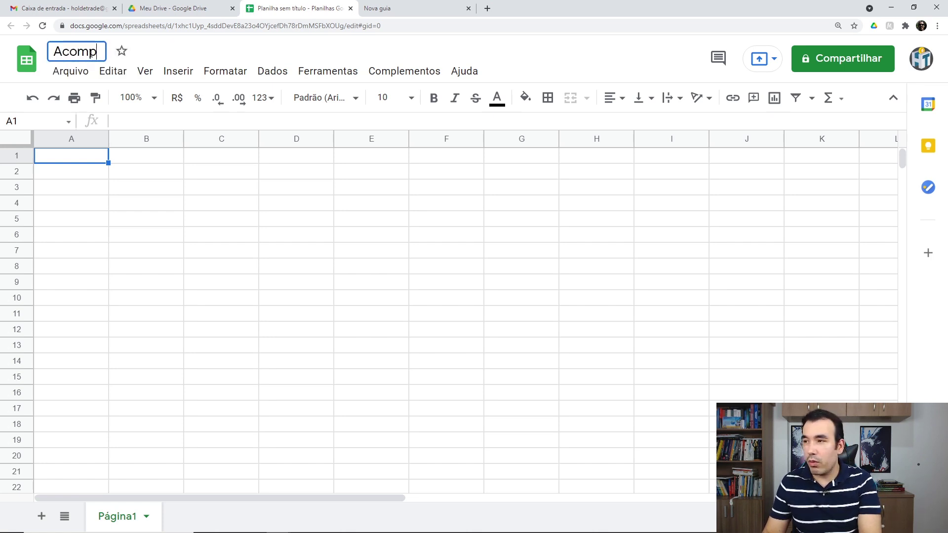
type("anhamento")
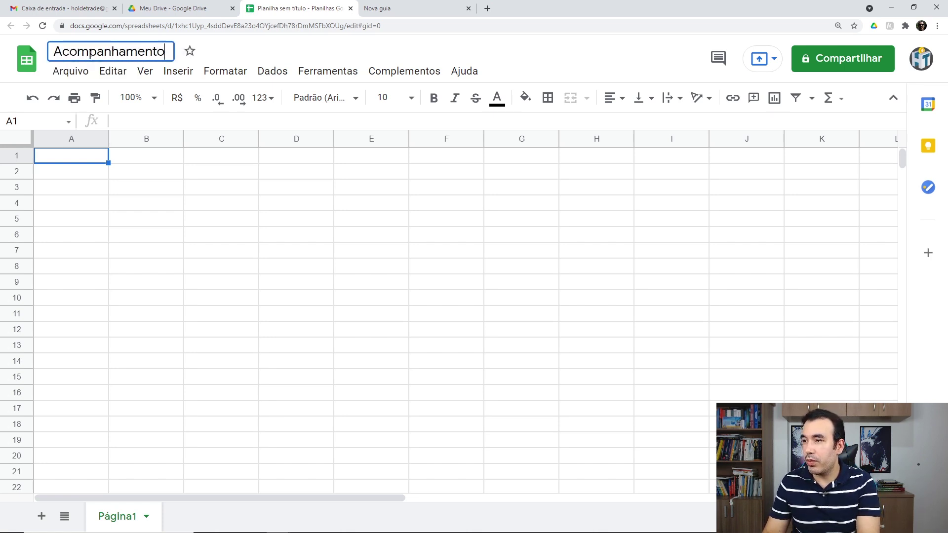
type(" de Carteir")
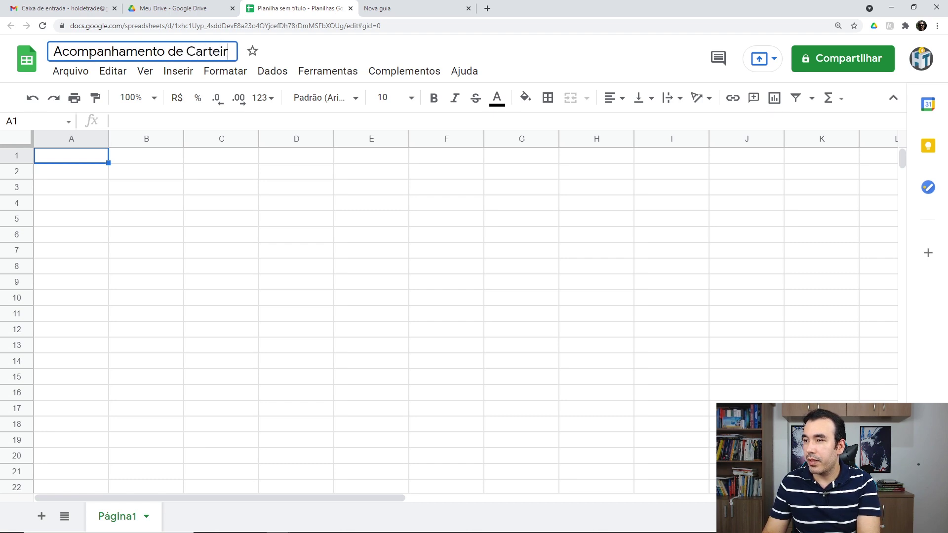
type("a")
key("Return")
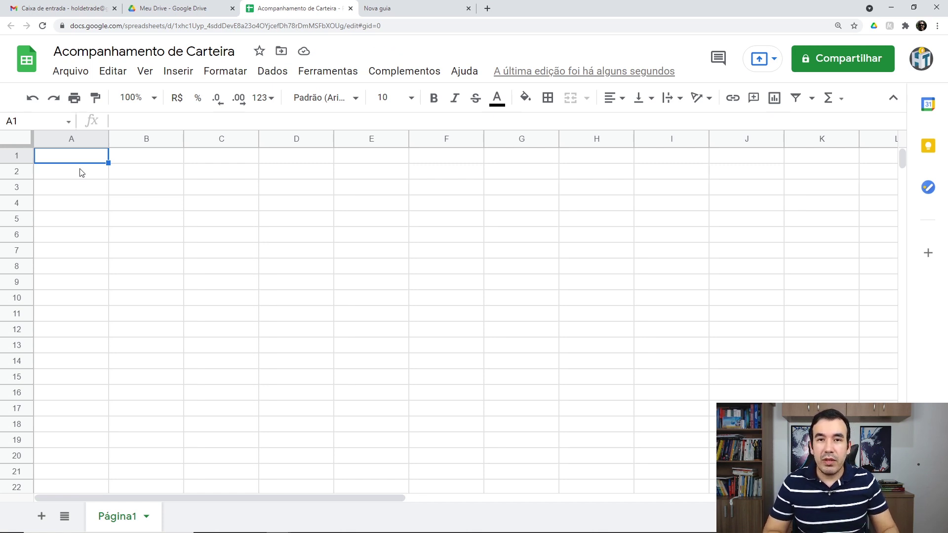
mouse_move(79, 156)
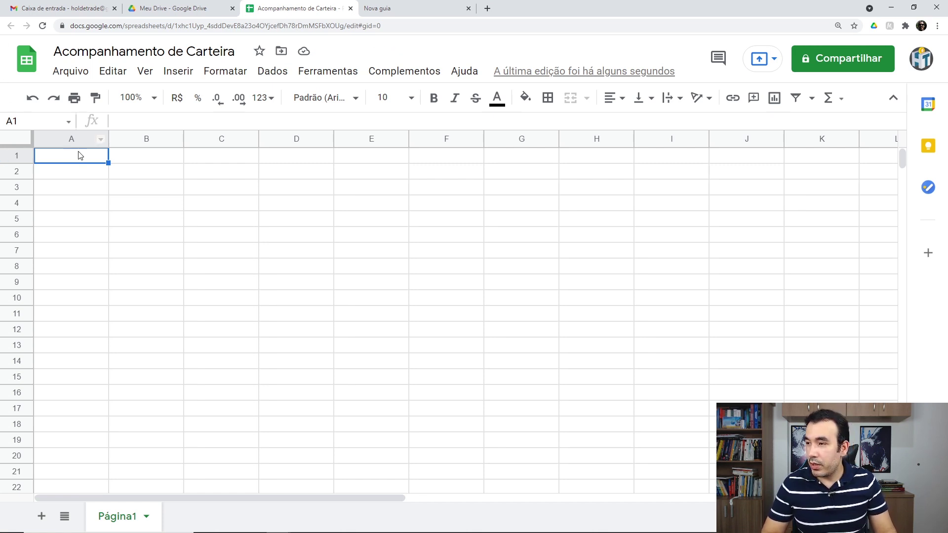
Enter 'Ticker' in A1, then BOVA11, VISC11, MELI34 and PETR4 in A2:A5.
type("Tic")
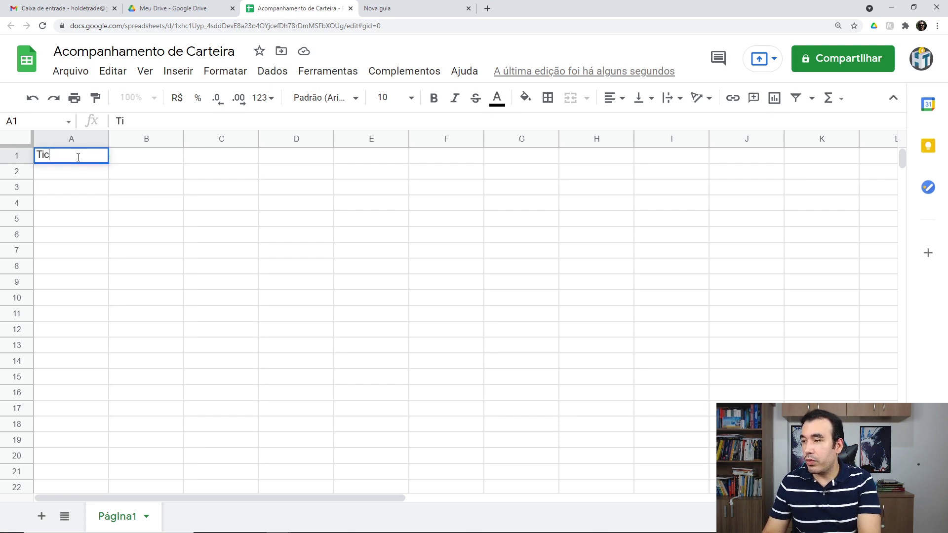
type("ker")
key("Return")
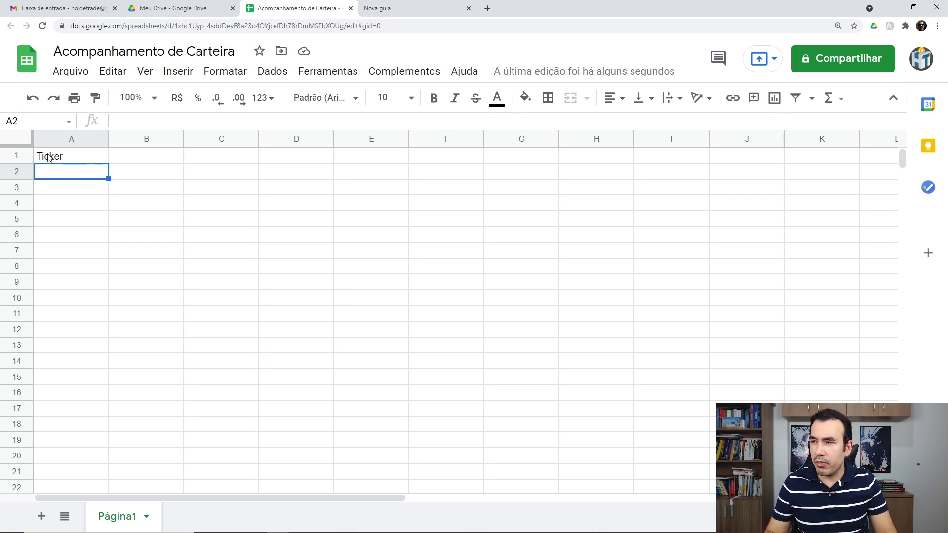
type("BO")
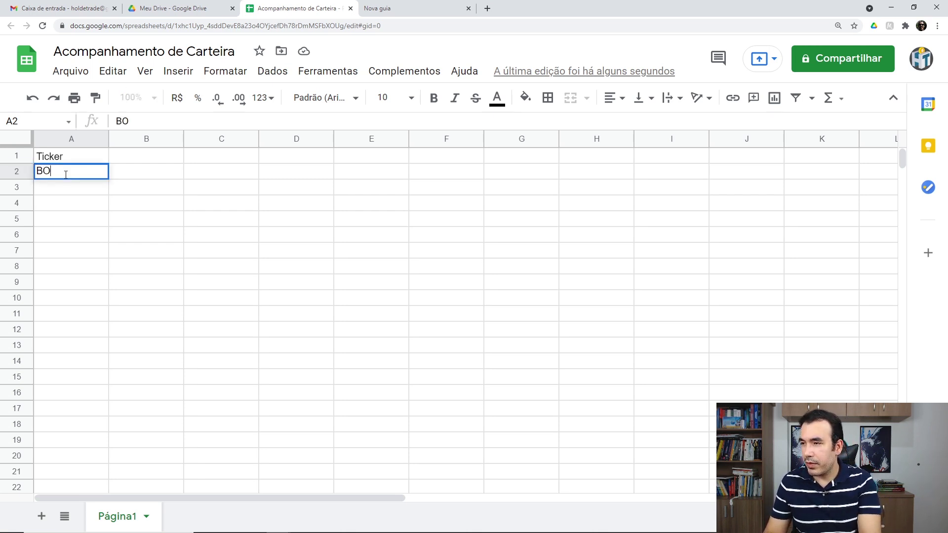
key("BackSpace")
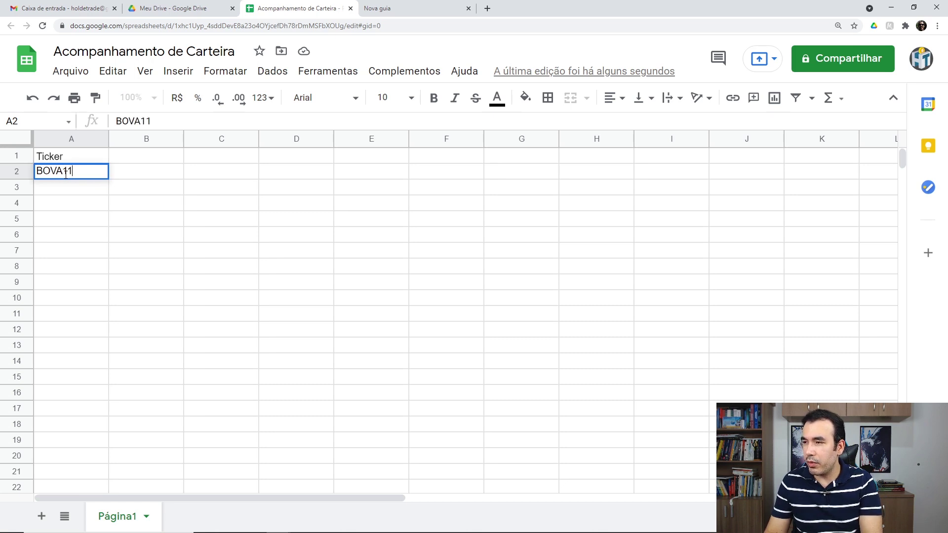
key("Return")
type("VIS")
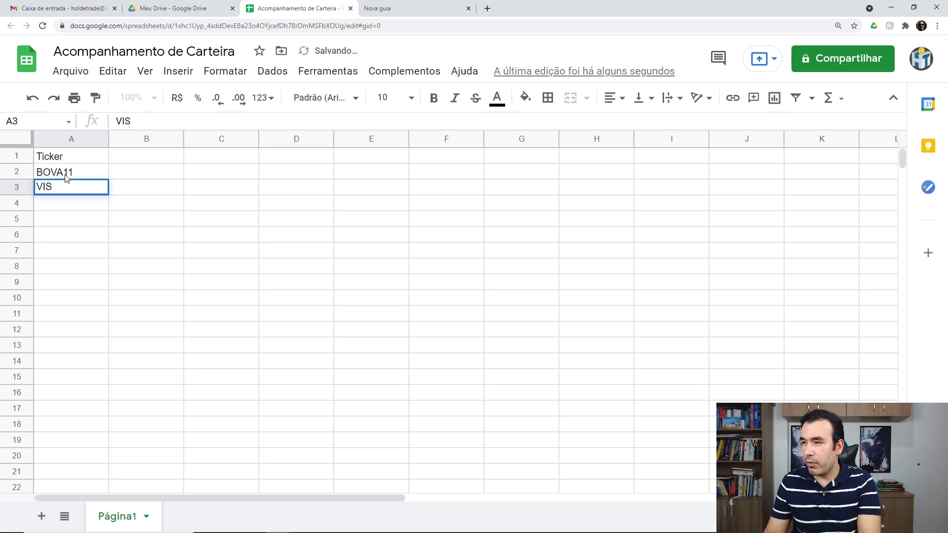
type("C11")
key("Return")
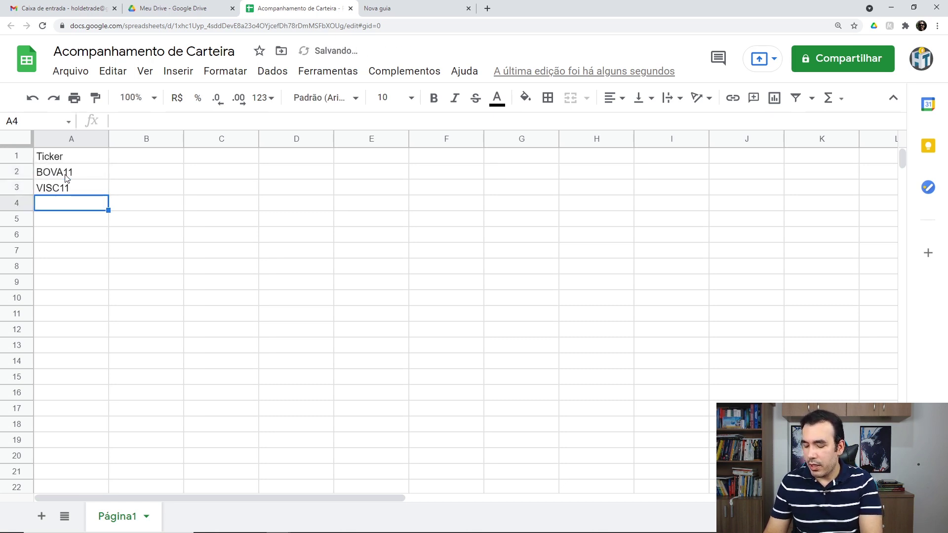
type("MELI")
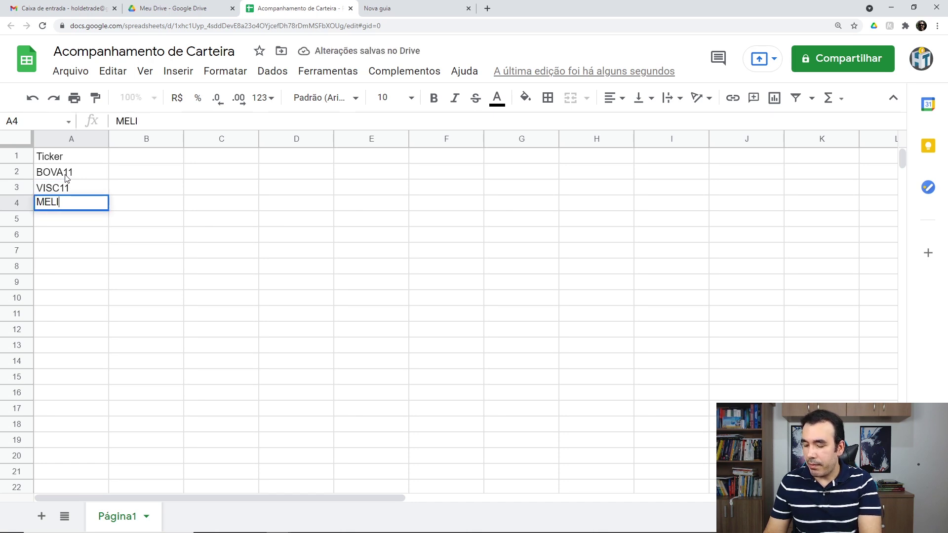
type("34")
key("Return")
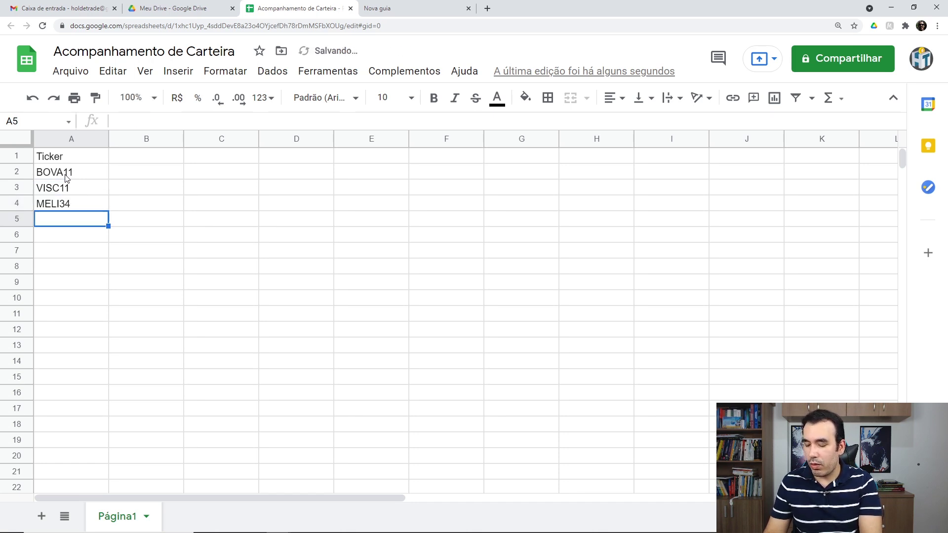
type("PETR")
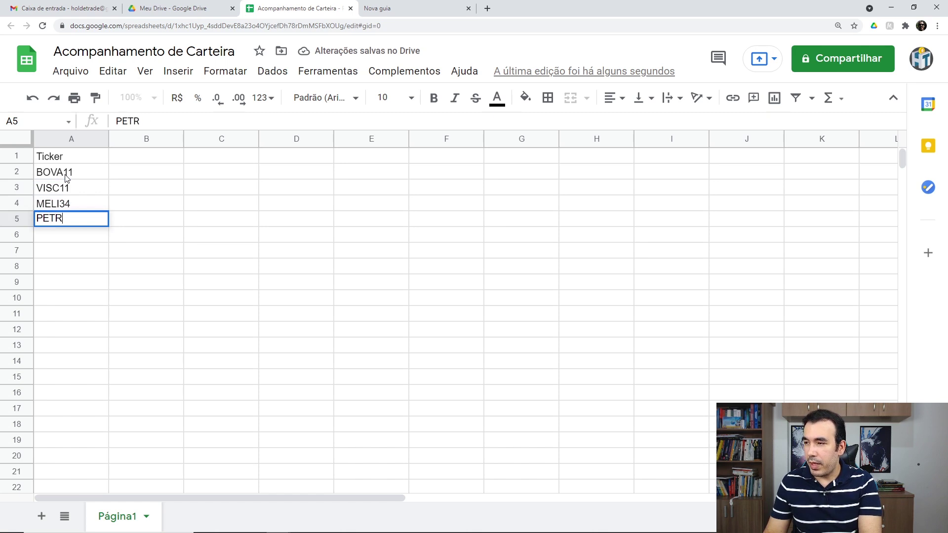
type("4")
key("Return")
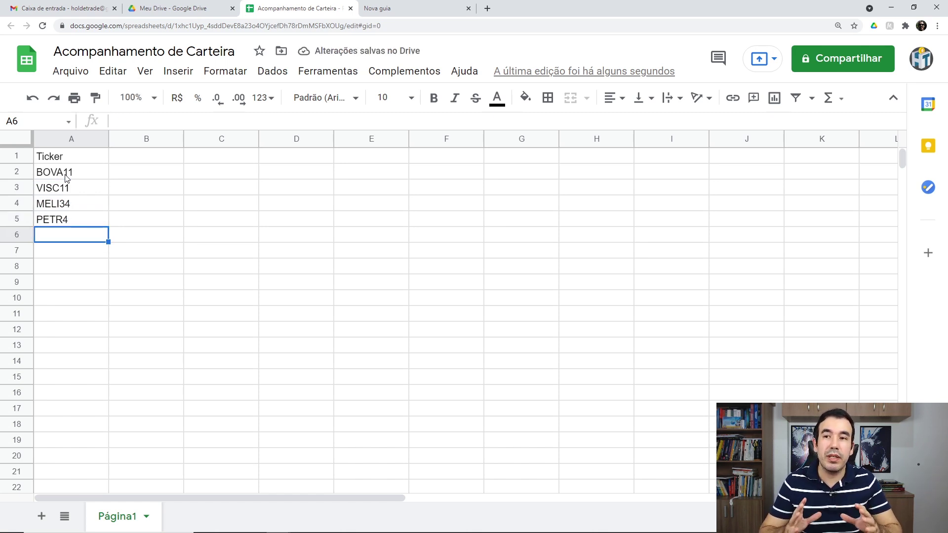
Enter 'Preço Médio/Preço Atual' in B1 and set it to wrap text.
left_click(145, 160)
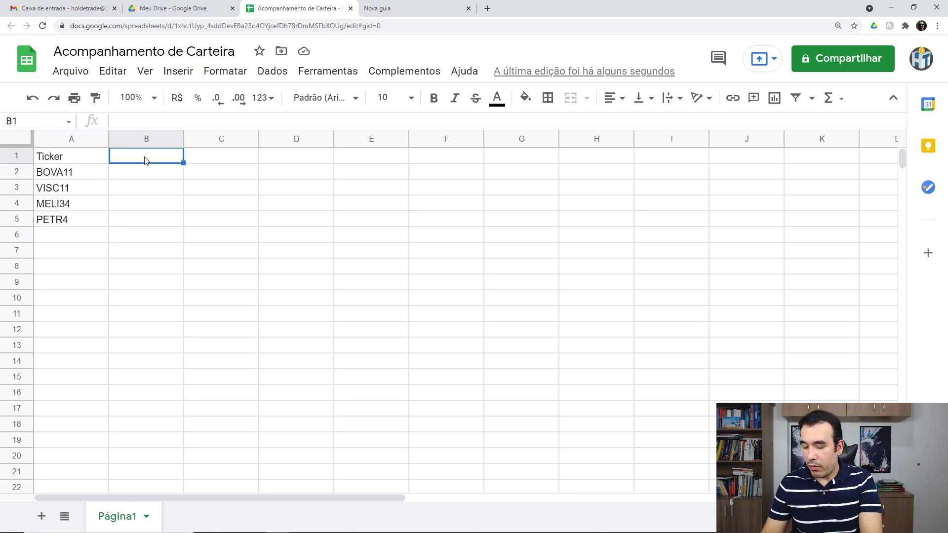
type("Preço Médio")
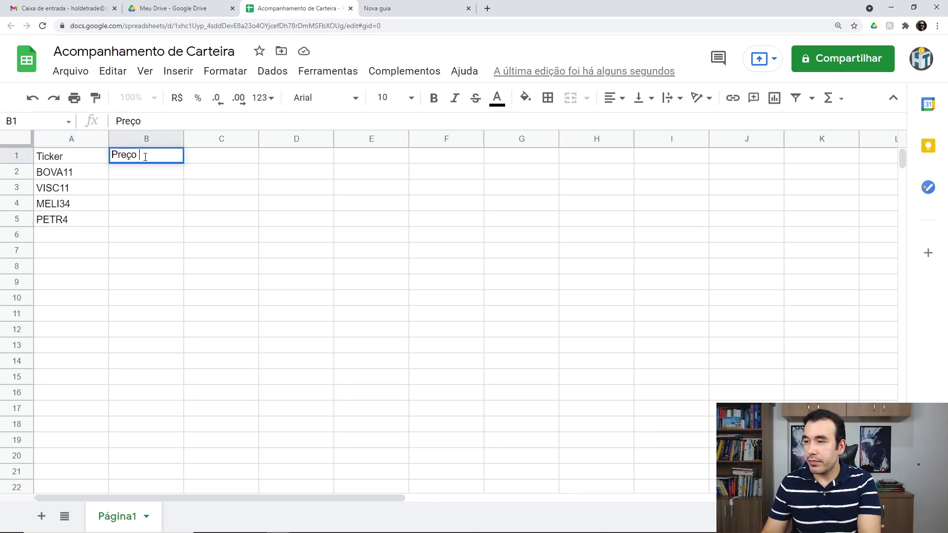
type("/Preço")
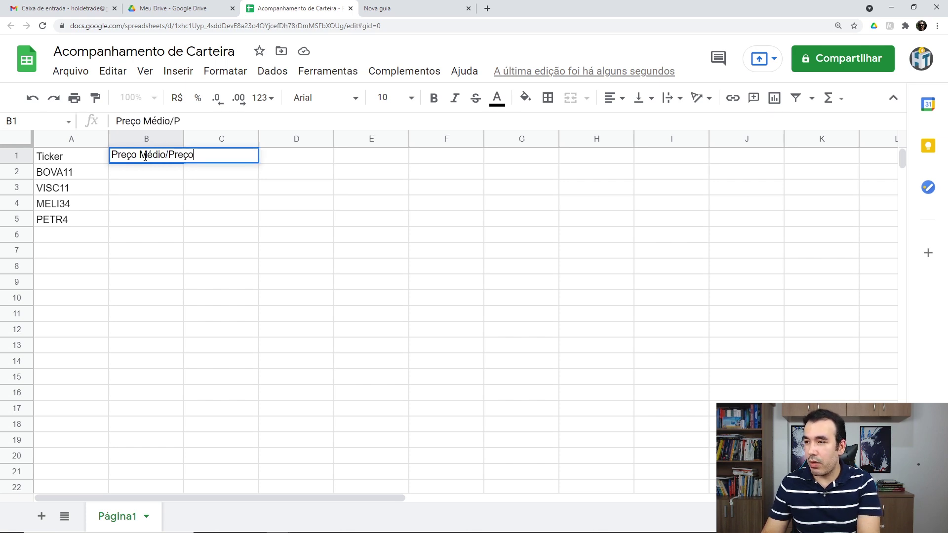
type(" Atual")
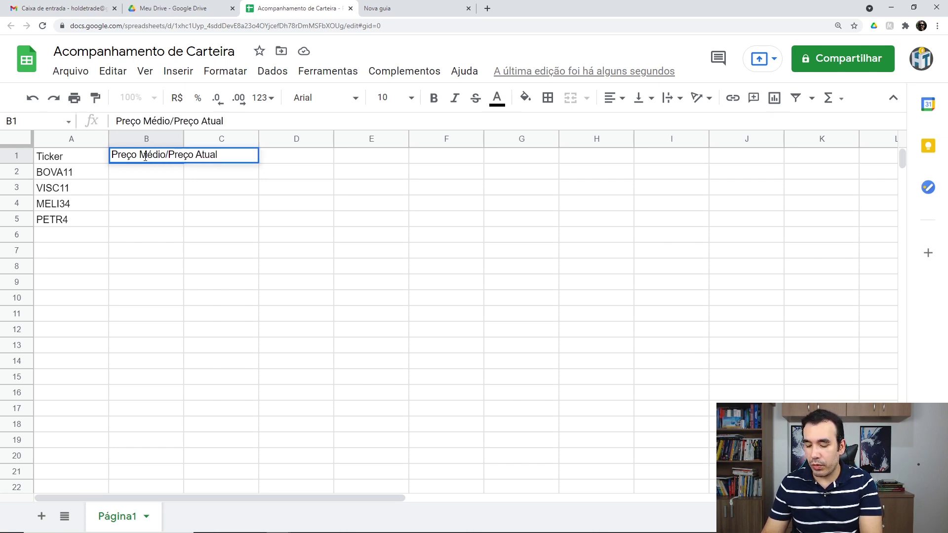
key("Return")
left_click(151, 157)
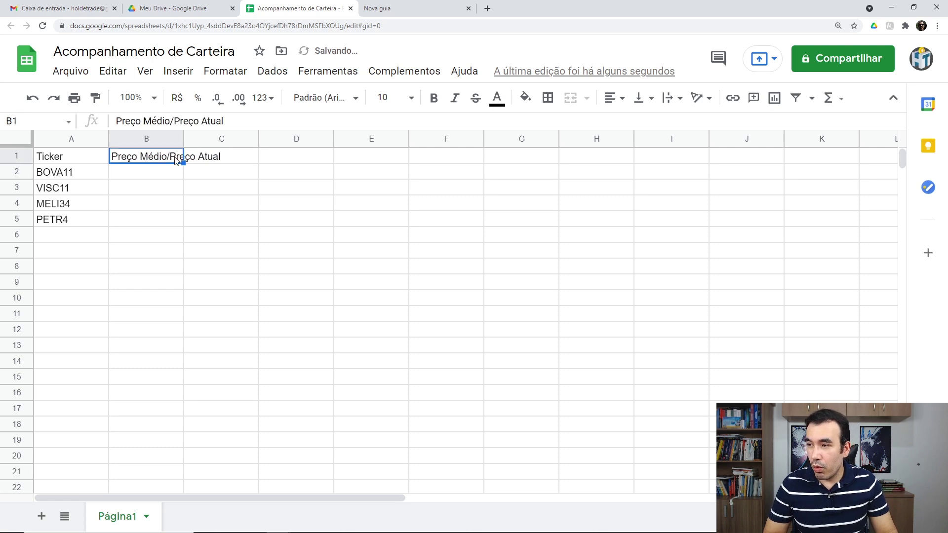
left_click(677, 98)
left_click(686, 123)
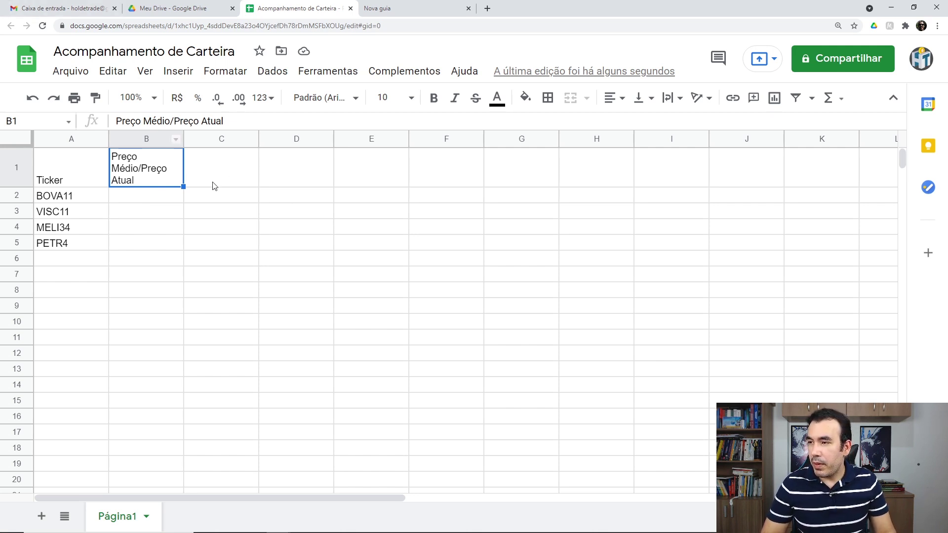
Add the wrapped header 'Quantidade de Ações' in C1 and 'Total' in D1.
left_click(222, 174)
type("Qu")
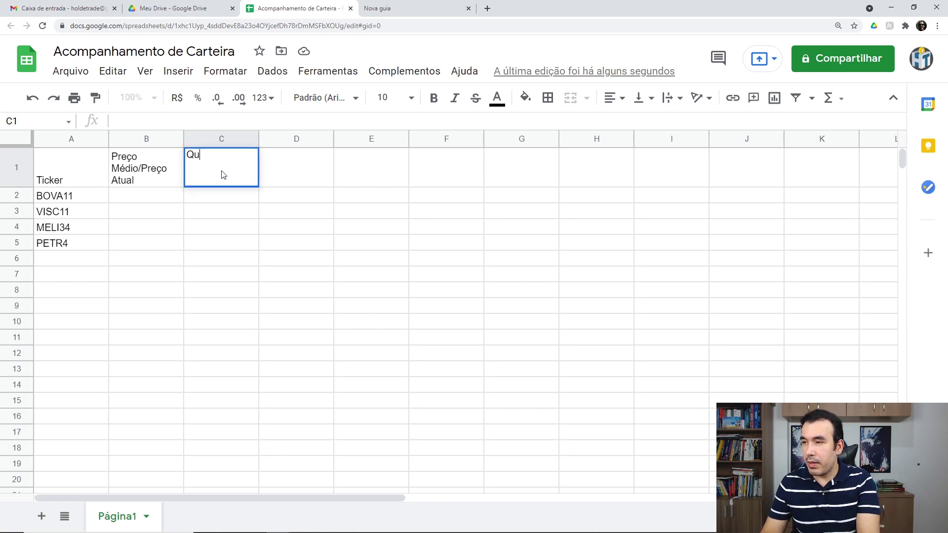
type("antidade de Ações")
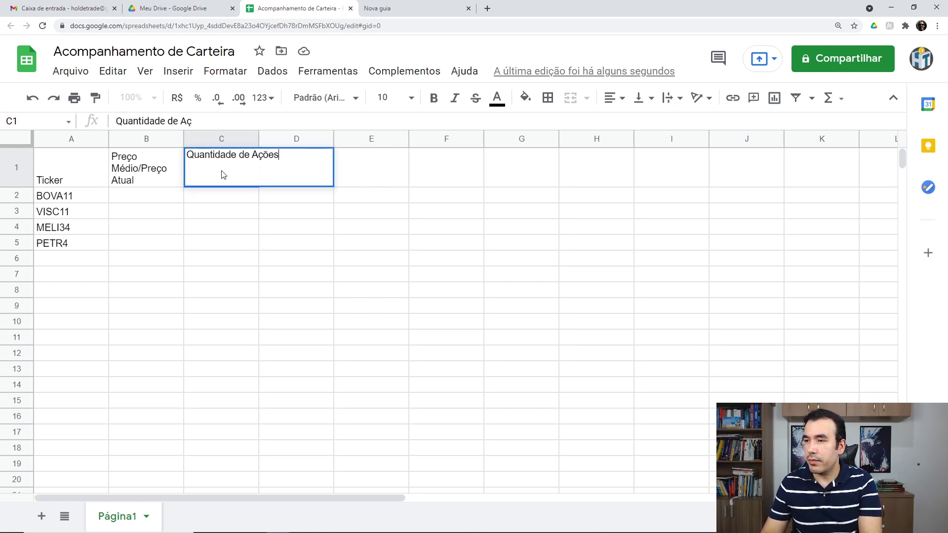
key("Return")
left_click(222, 173)
left_click(680, 102)
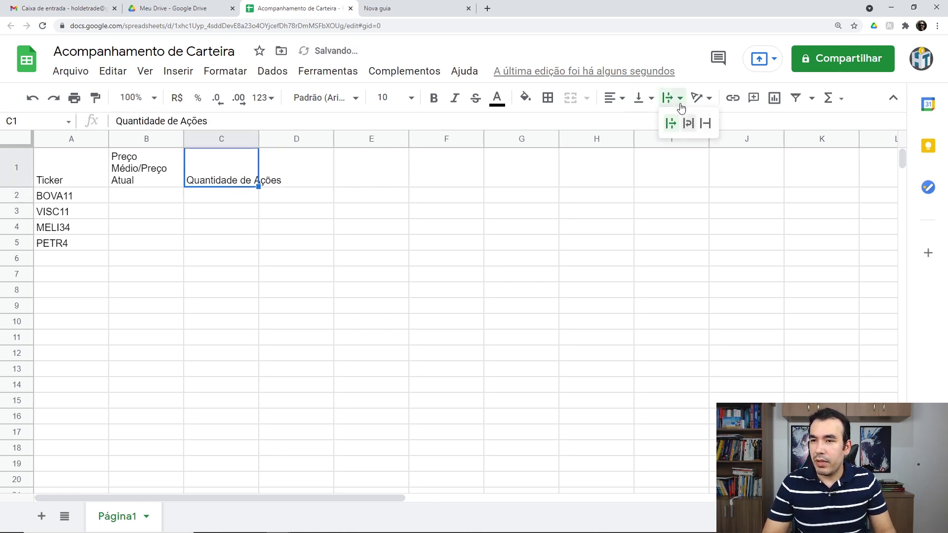
left_click(688, 123)
left_click(313, 176)
type("T")
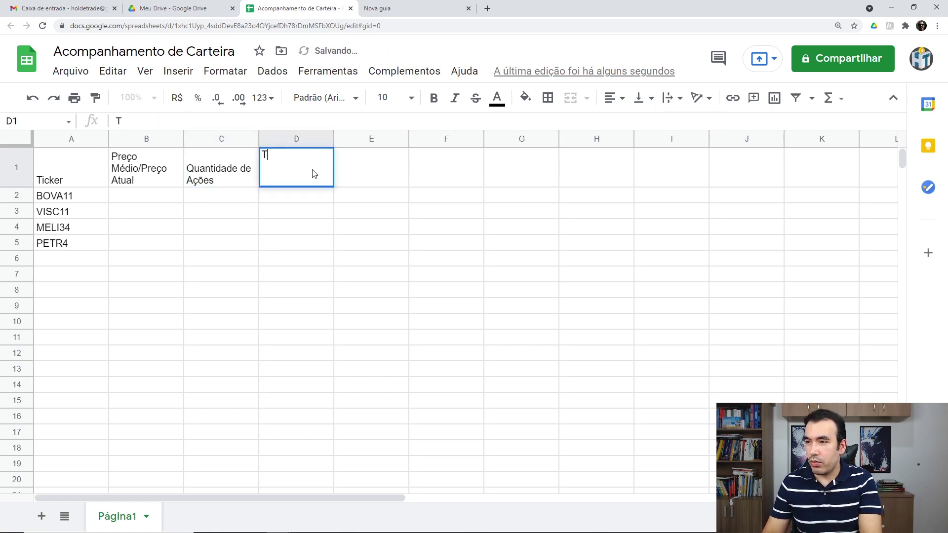
type("otal")
key("Return")
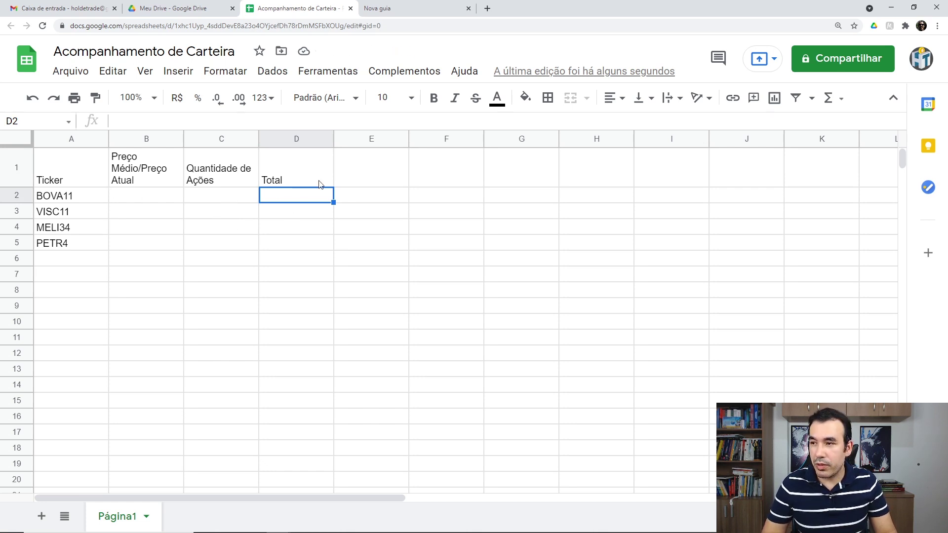
Add the header '% dos ativos na carteira' in E1 with text wrapping.
left_click(380, 179)
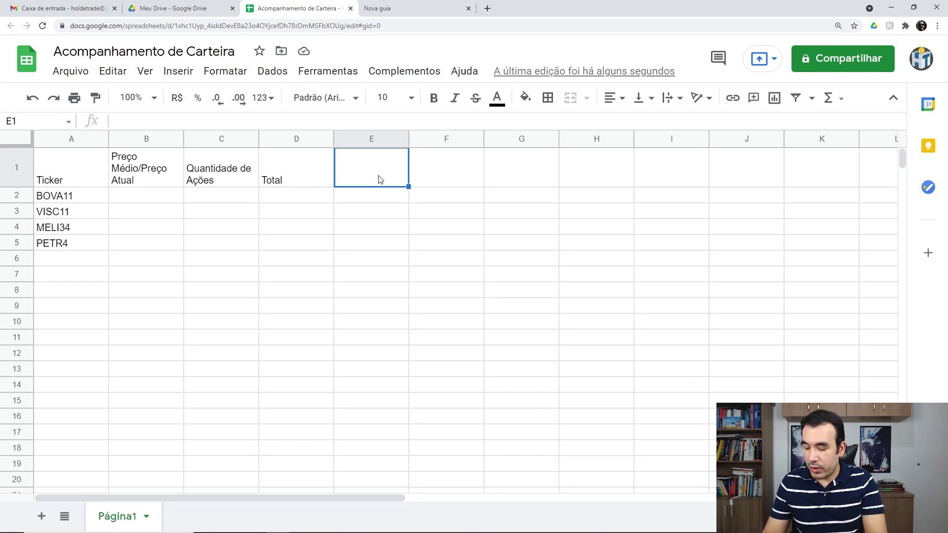
type("% at")
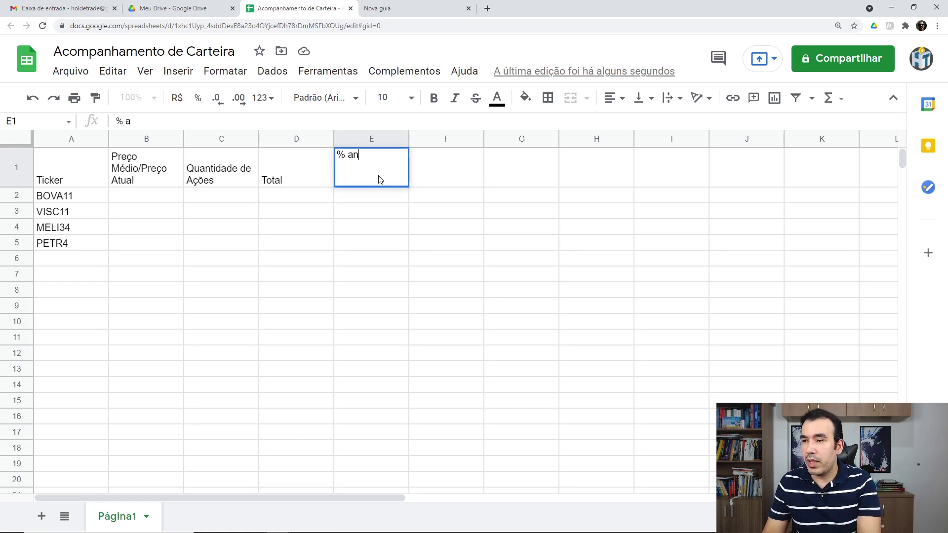
key("BackSpace")
key("BackSpace")
type("dos ativos na")
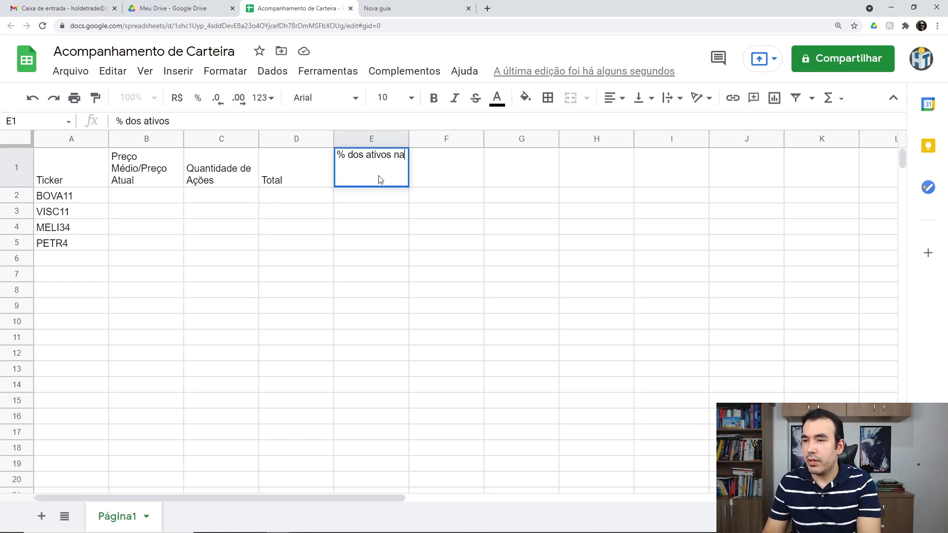
type(" carteira")
key("Return")
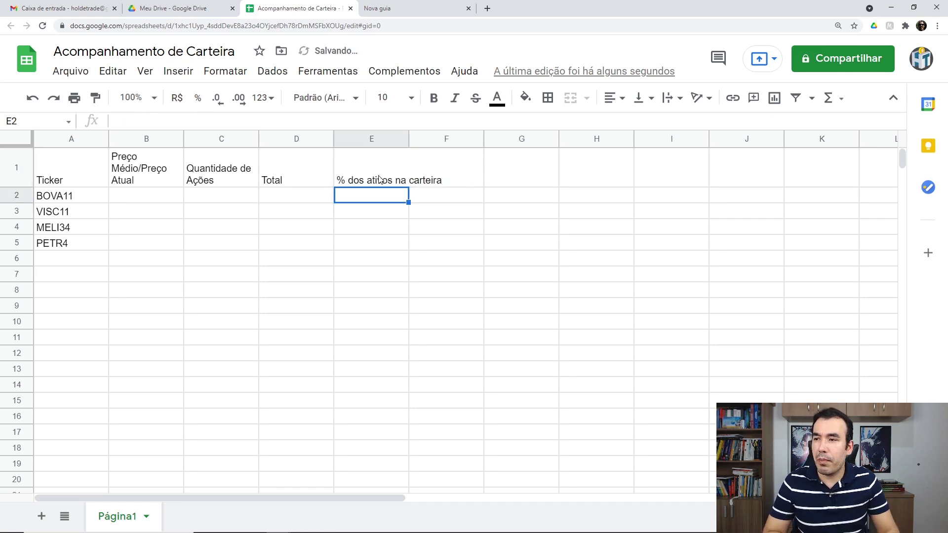
left_click(379, 179)
left_click(674, 98)
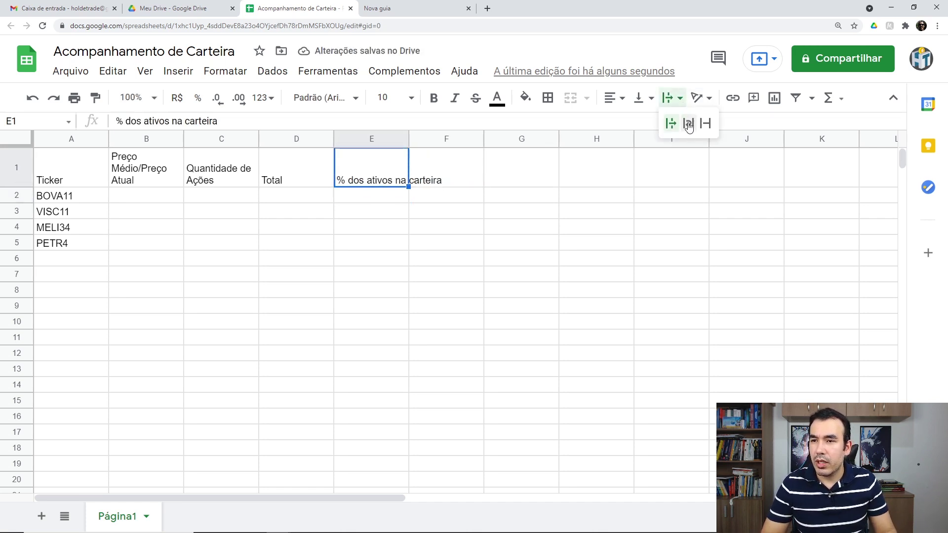
left_click(689, 123)
Add the header 'Preço de Fechamento (HOJE)' in F1 with text wrapping.
left_click(452, 180)
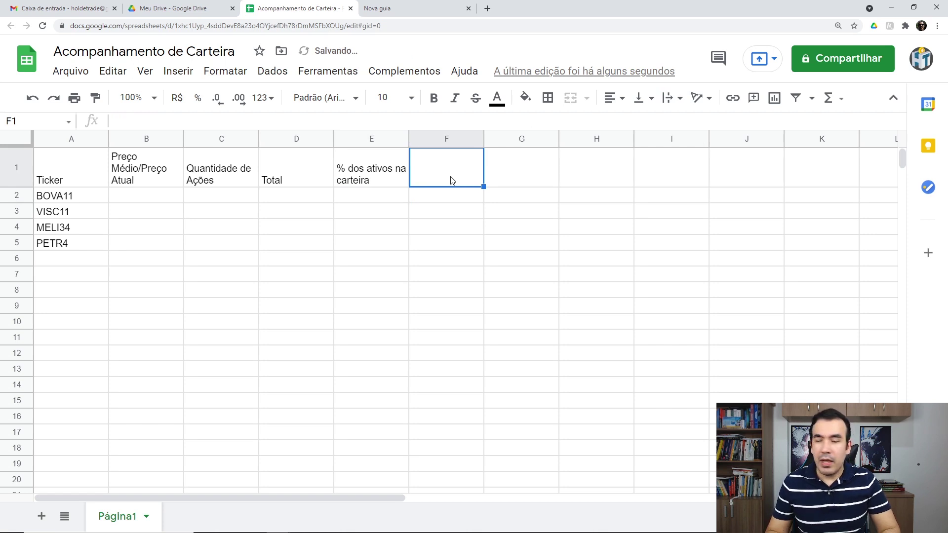
type("Preço de ")
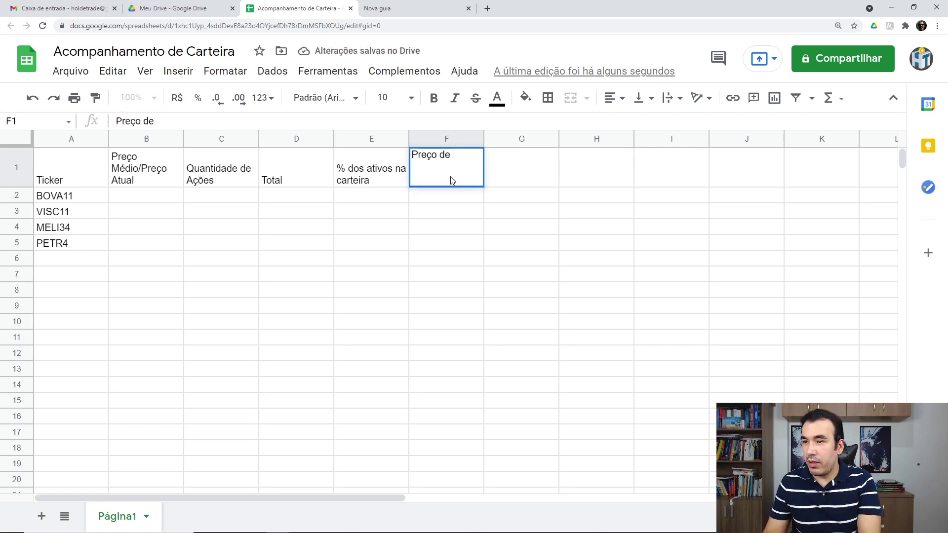
type("Fechamento (")
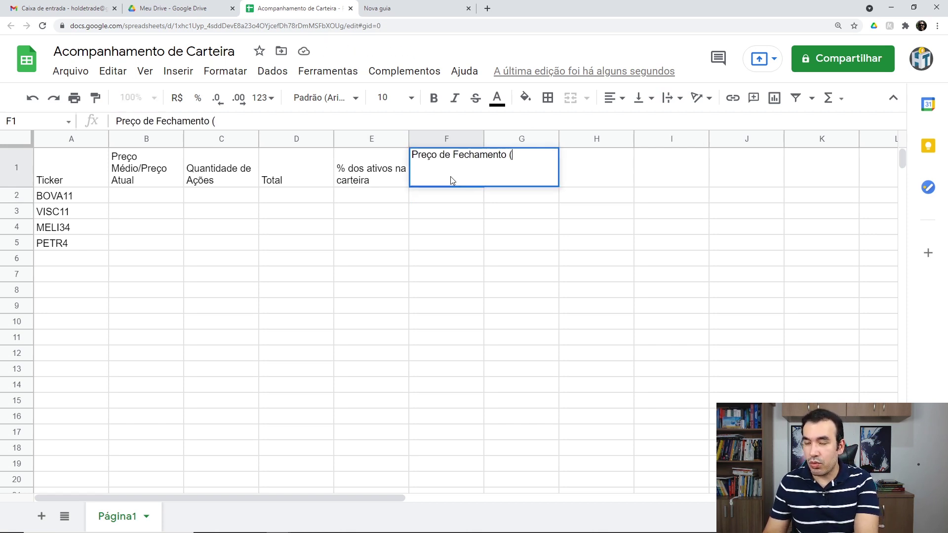
type("C")
key("BackSpace")
type("HOJE)")
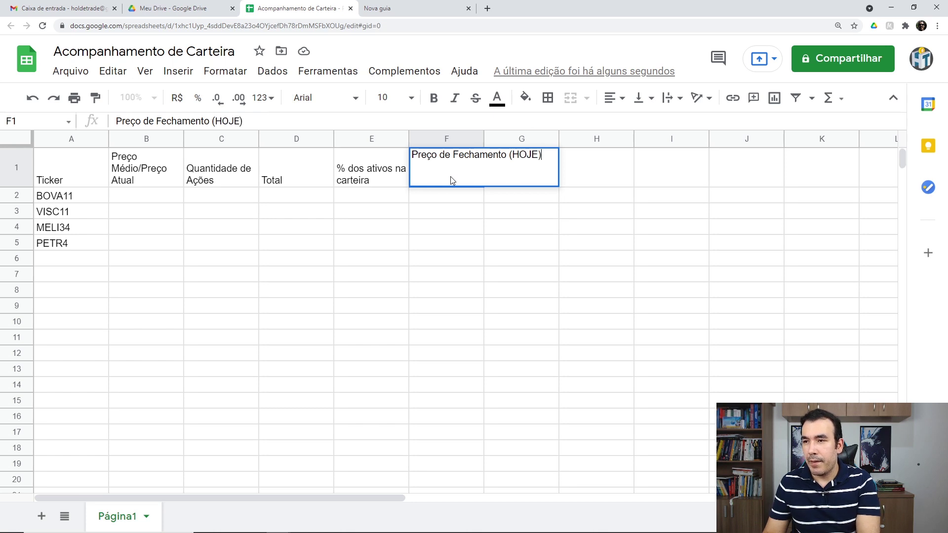
key("Return")
left_click(453, 180)
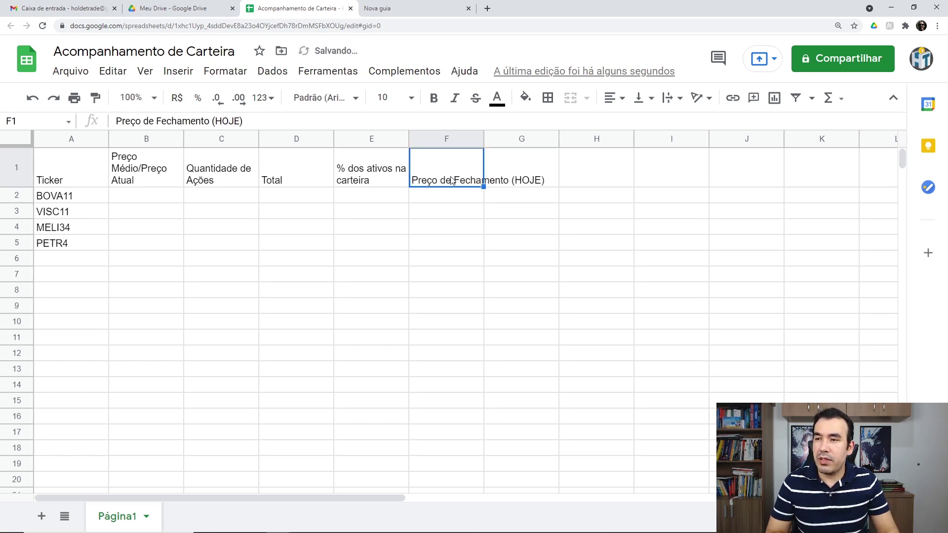
left_click(681, 105)
left_click(686, 124)
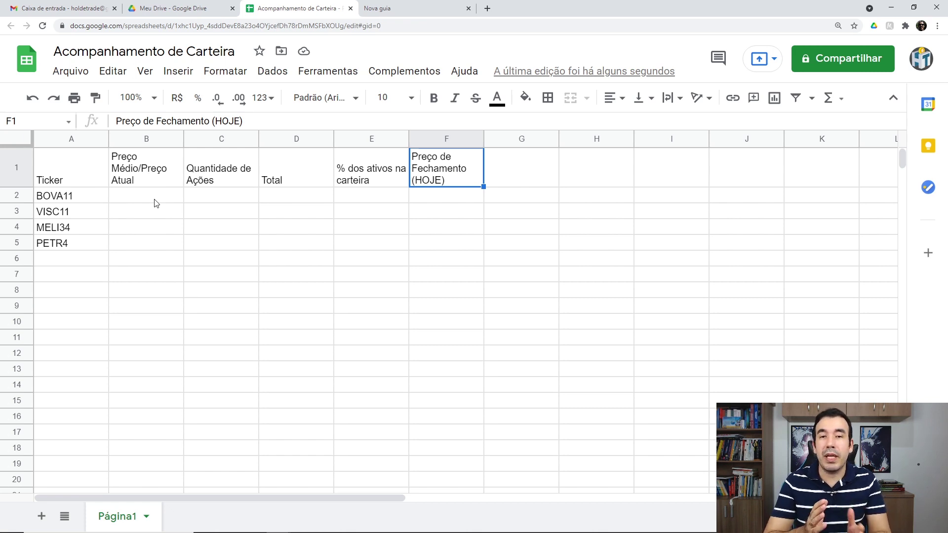
Enter 'Total (HOJE)' in G1, then an undo from B2 clears the B1 header.
left_click(531, 181)
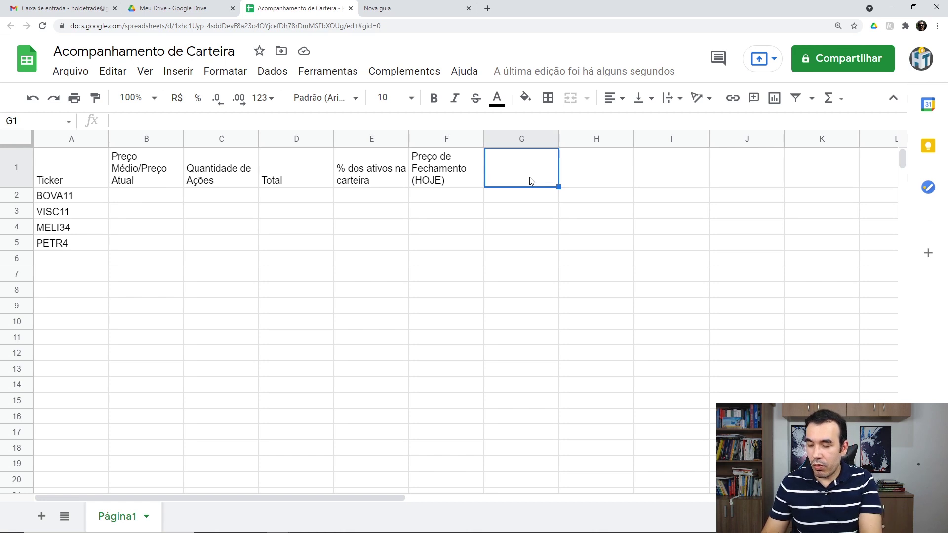
type("Total HO")
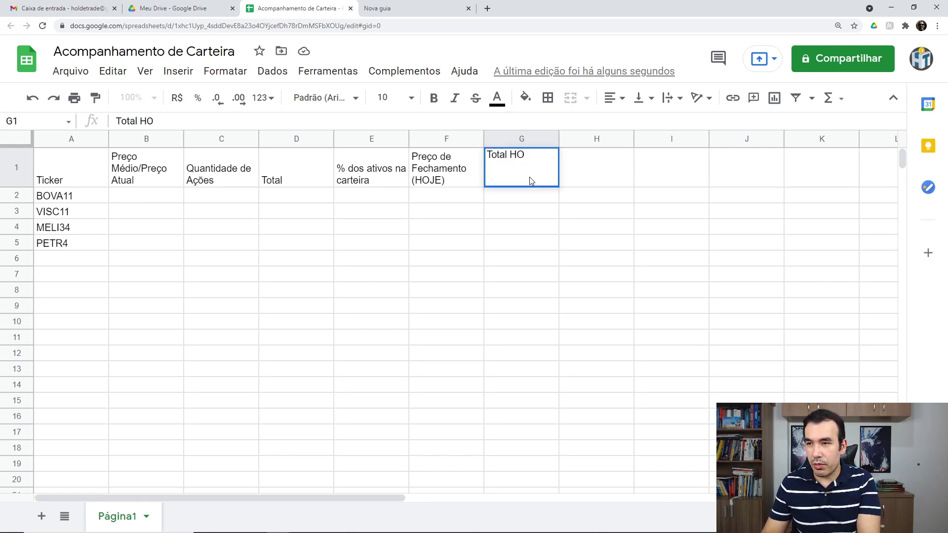
key("BackSpace")
key("BackSpace")
type("(")
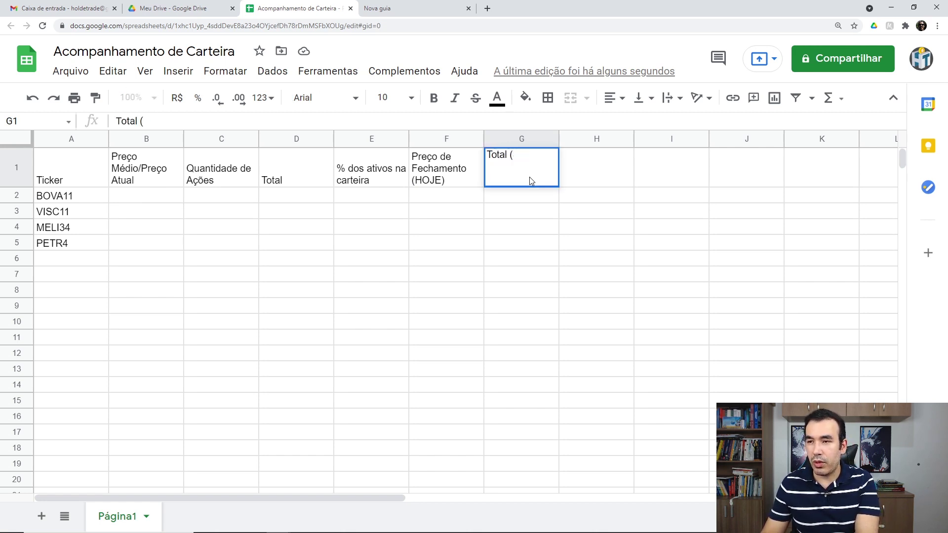
type("JHOJE)")
key("Return")
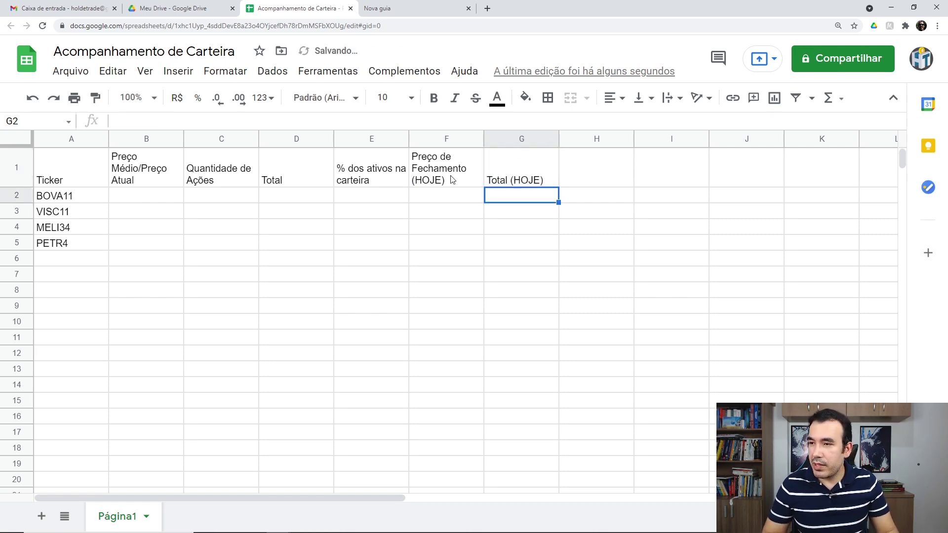
left_click(145, 199)
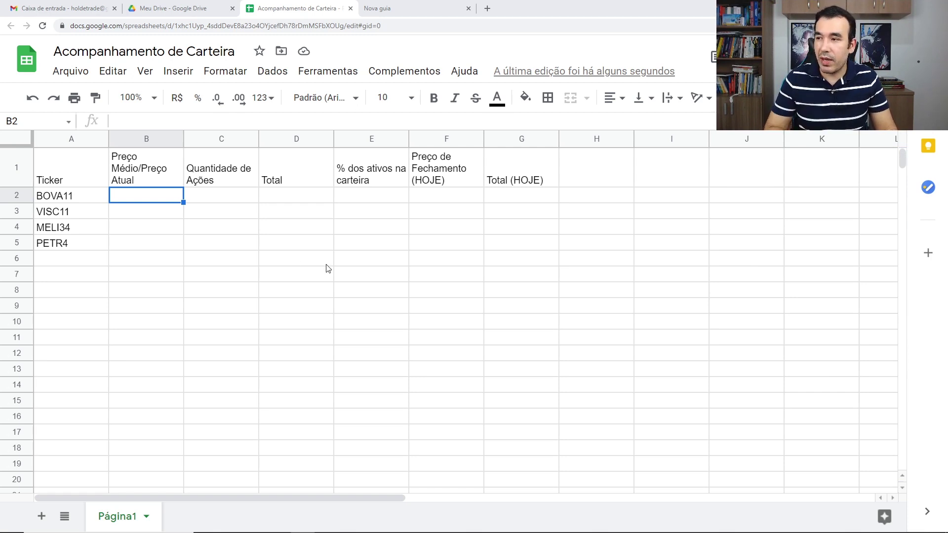
key("ctrl+z")
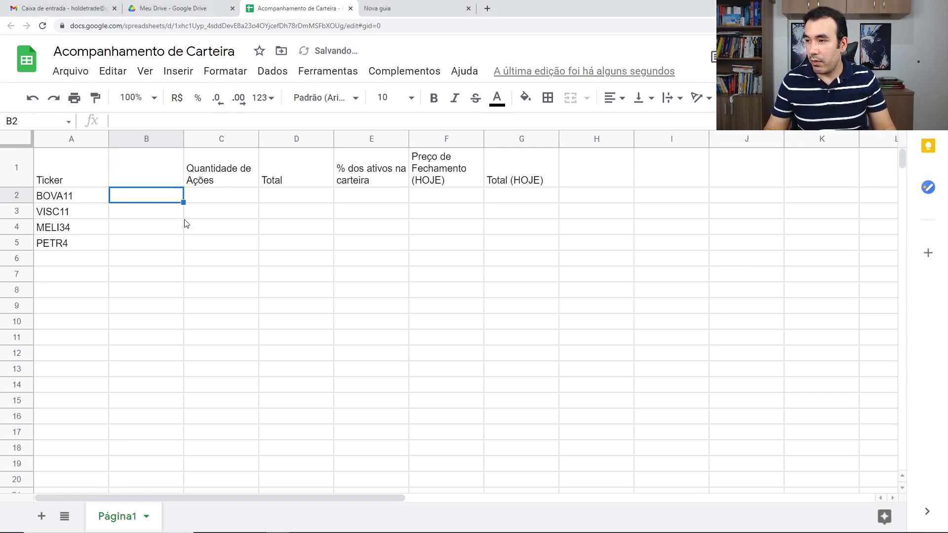
Redo to bring back the B1 header, then begin a GOOGLEFINANCE formula in B2 from autocomplete.
key("ctrl+y")
double_click(146, 195)
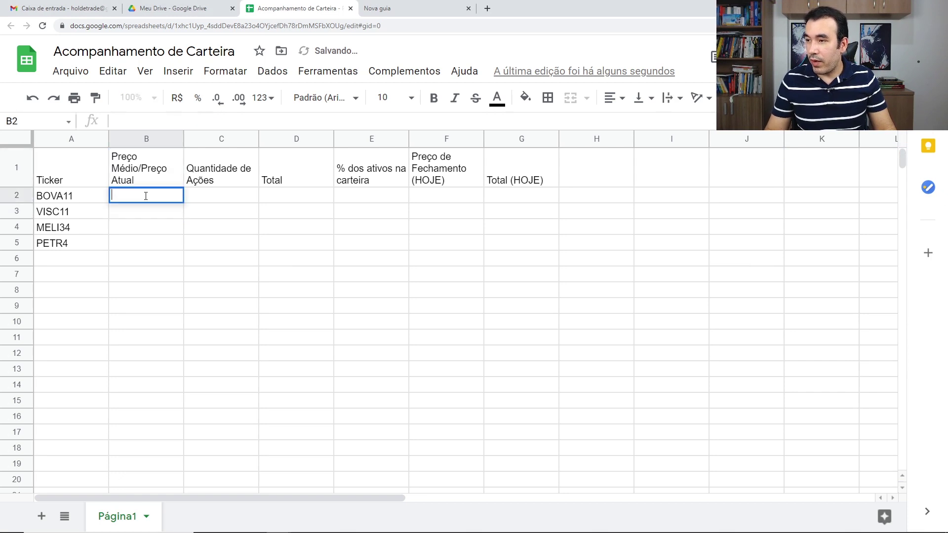
key("Return")
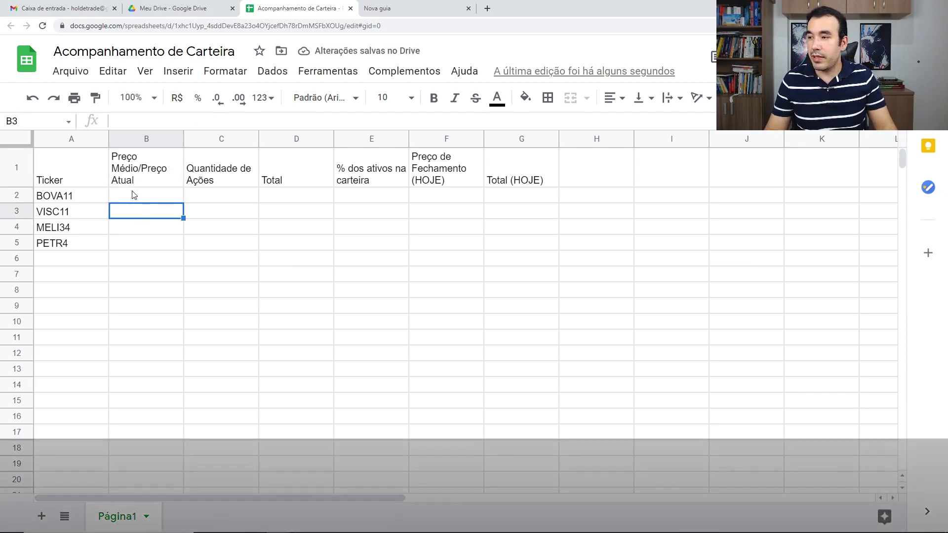
left_click(133, 193)
type("=Go")
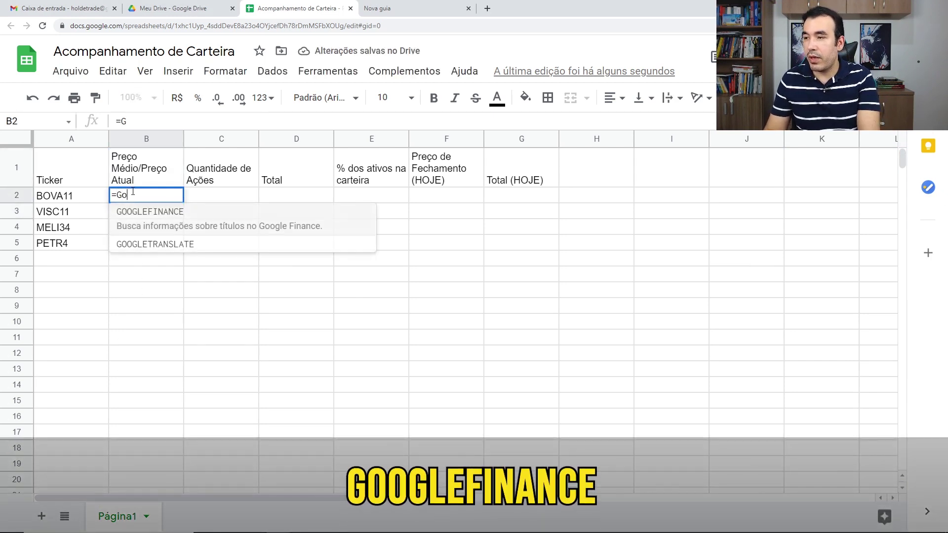
type("g")
key("BackSpace")
type("o")
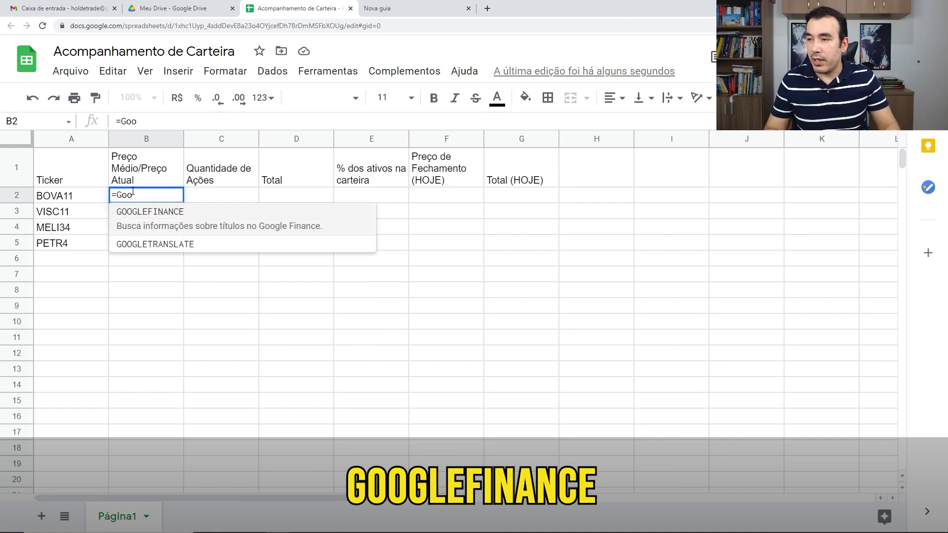
left_click(156, 216)
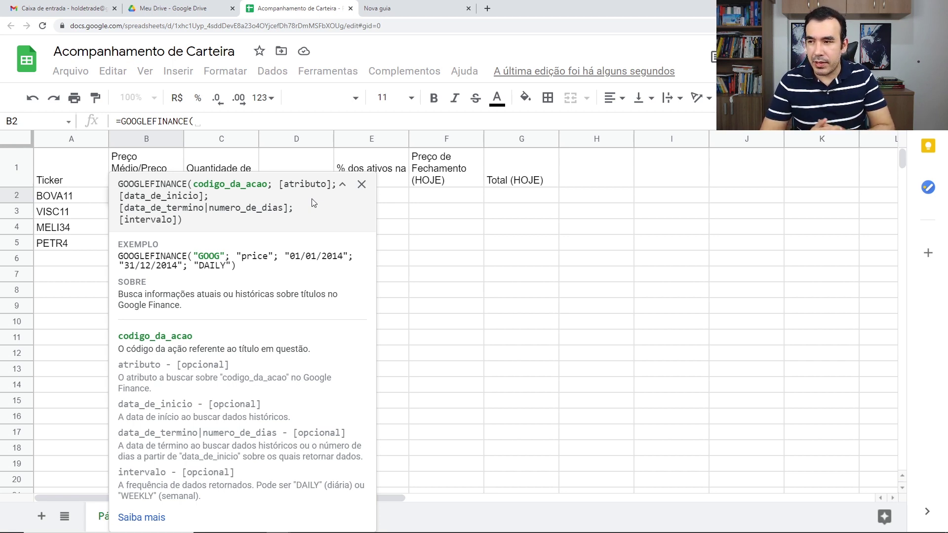
Open the GOOGLEFINANCE help article, scroll to its attribute list, then collapse the formula tooltip.
left_click(146, 521)
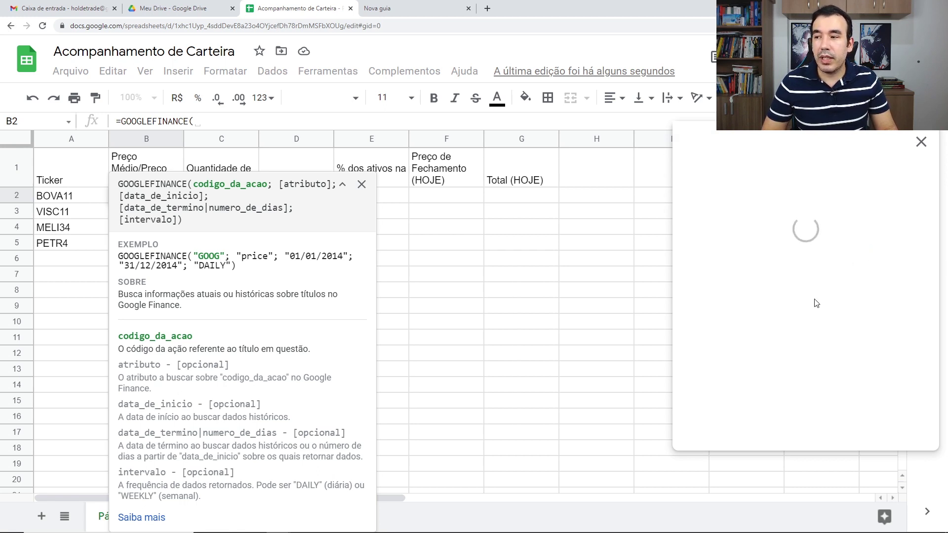
scroll(811, 345, "down", 1)
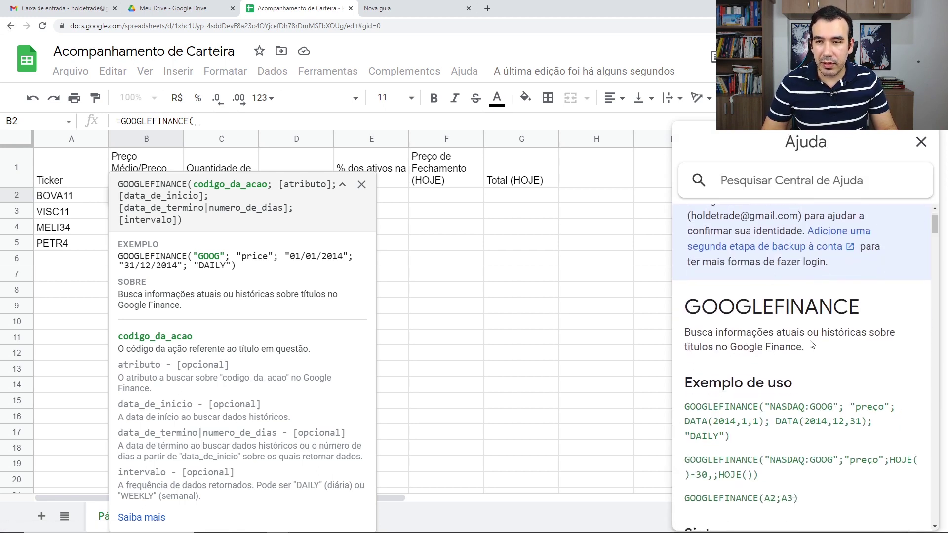
scroll(811, 344, "down", 4)
scroll(812, 345, "down", 2)
scroll(813, 346, "down", 2)
scroll(814, 347, "down", 2)
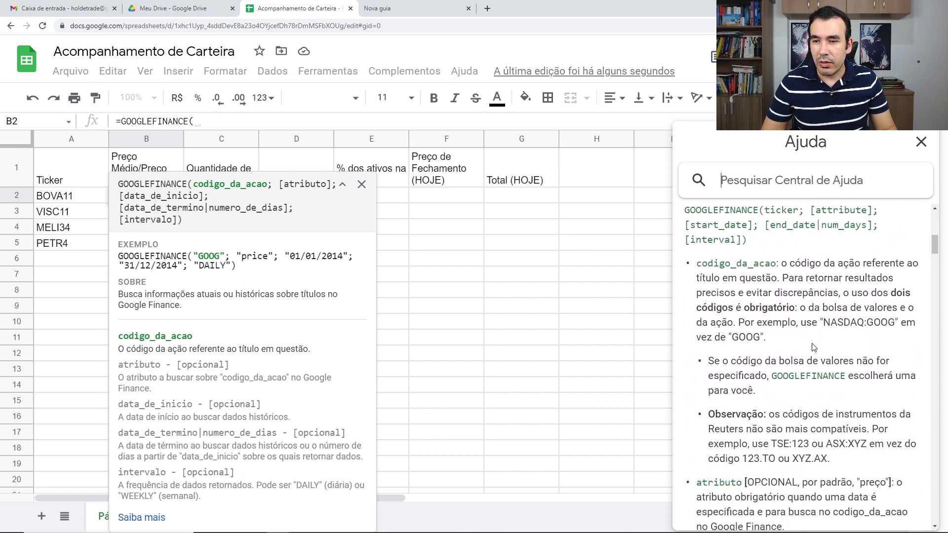
scroll(813, 346, "down", 3)
scroll(788, 322, "down", 2)
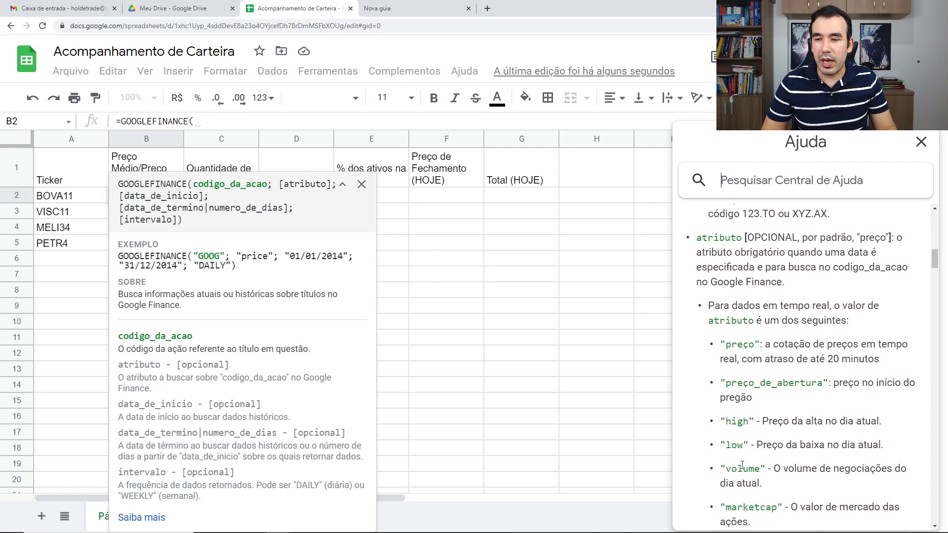
scroll(741, 465, "down", 1)
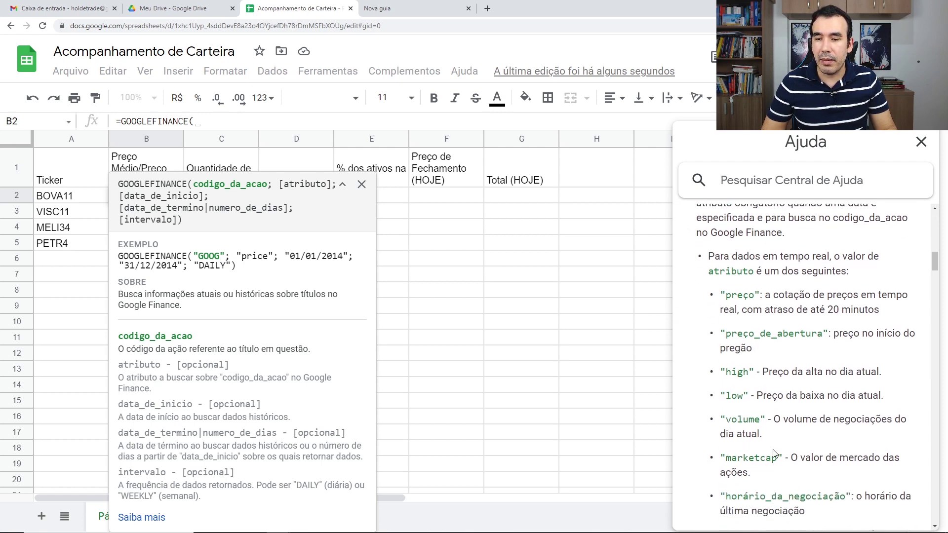
scroll(774, 452, "down", 5)
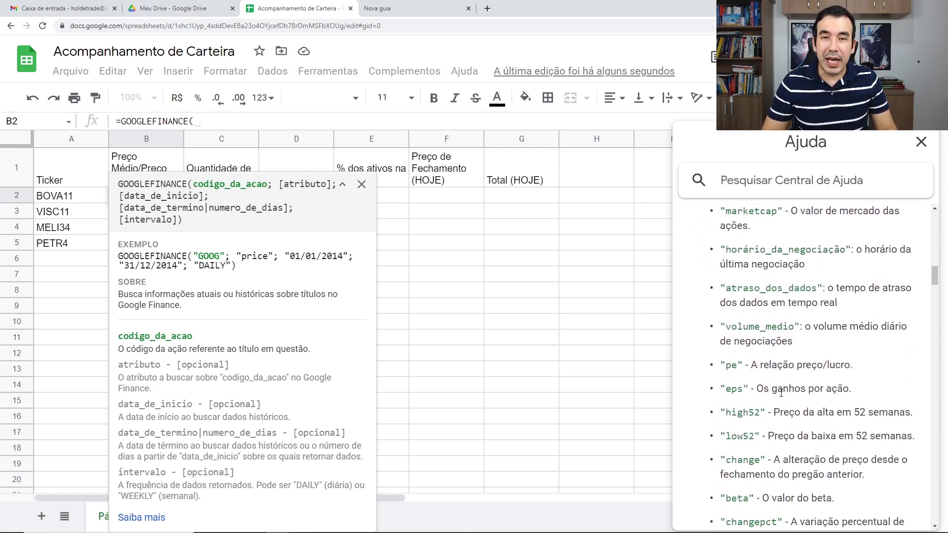
scroll(781, 392, "down", 2)
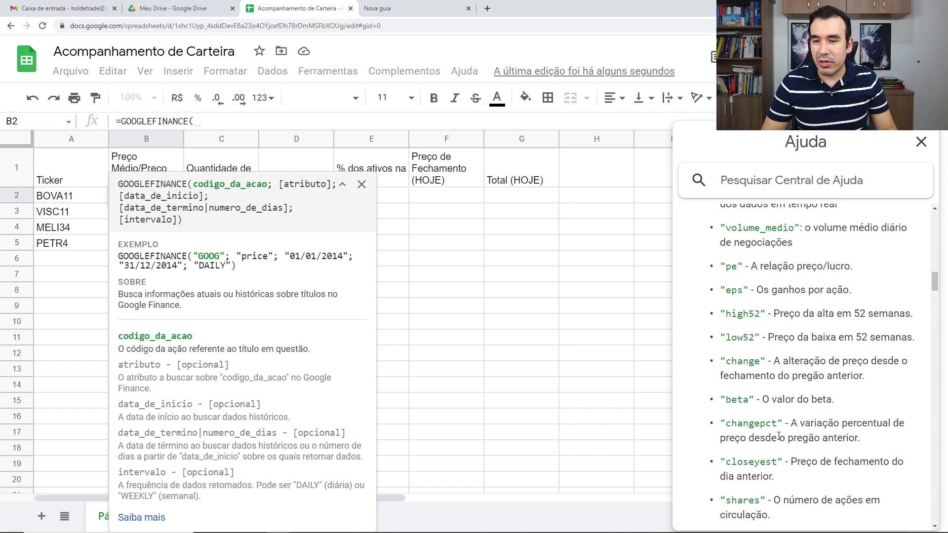
scroll(778, 436, "down", 2)
scroll(779, 436, "up", 5)
scroll(780, 435, "up", 5)
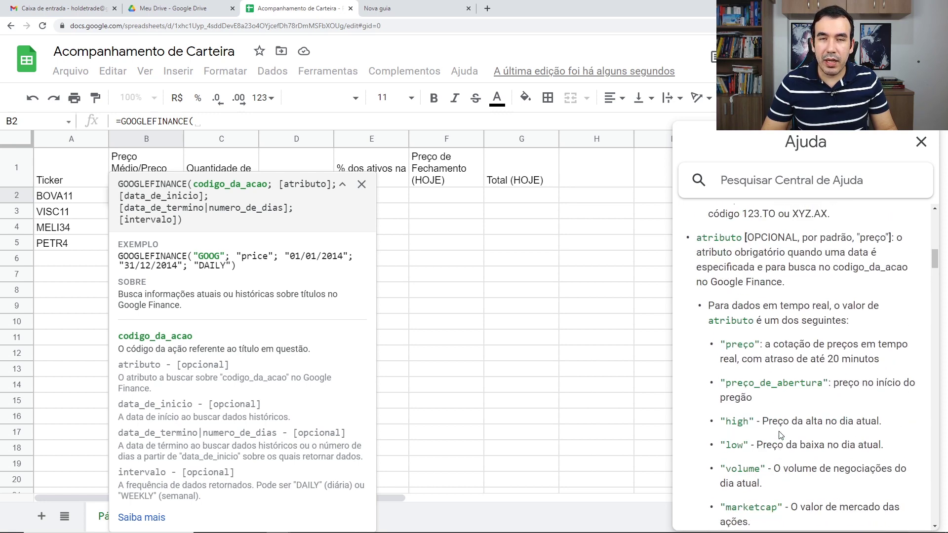
scroll(780, 436, "up", 5)
scroll(770, 432, "up", 5)
scroll(740, 427, "up", 3)
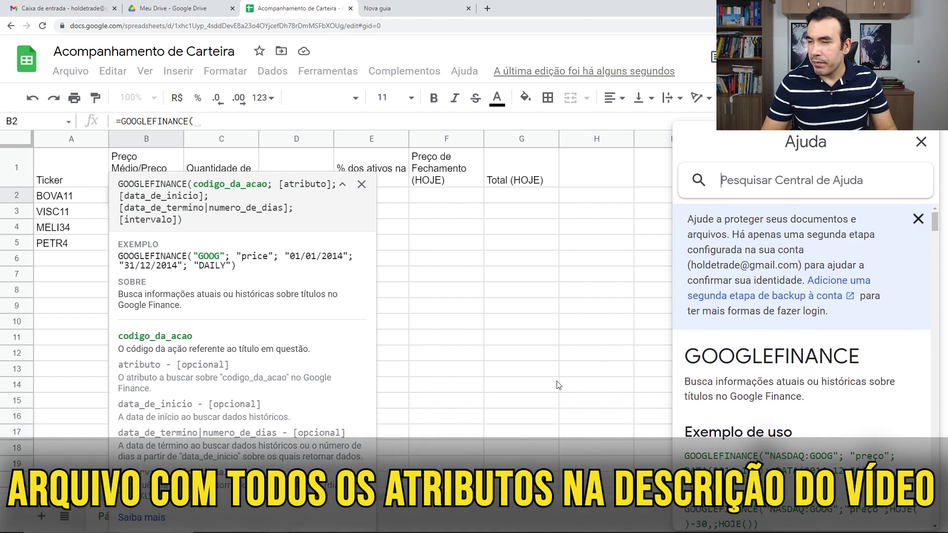
scroll(904, 428, "down", 2)
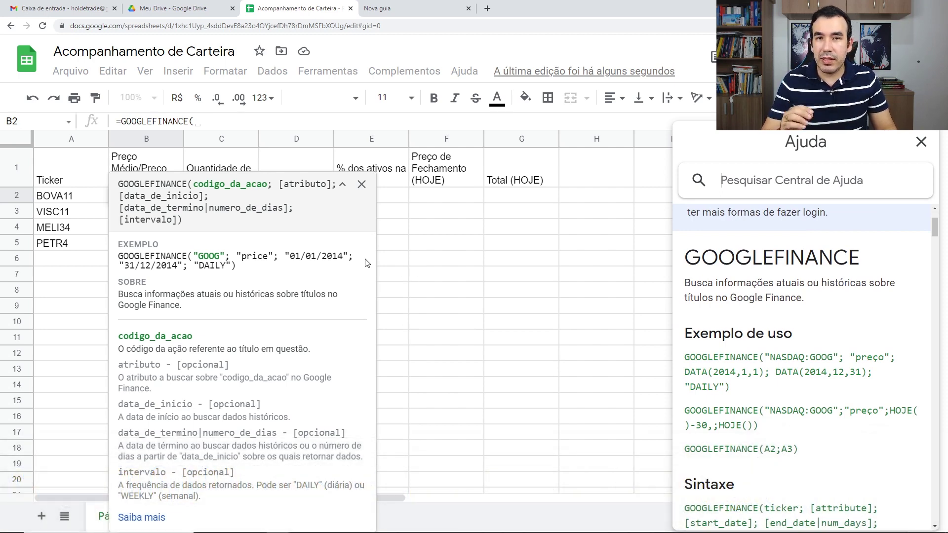
scroll(852, 464, "down", 5)
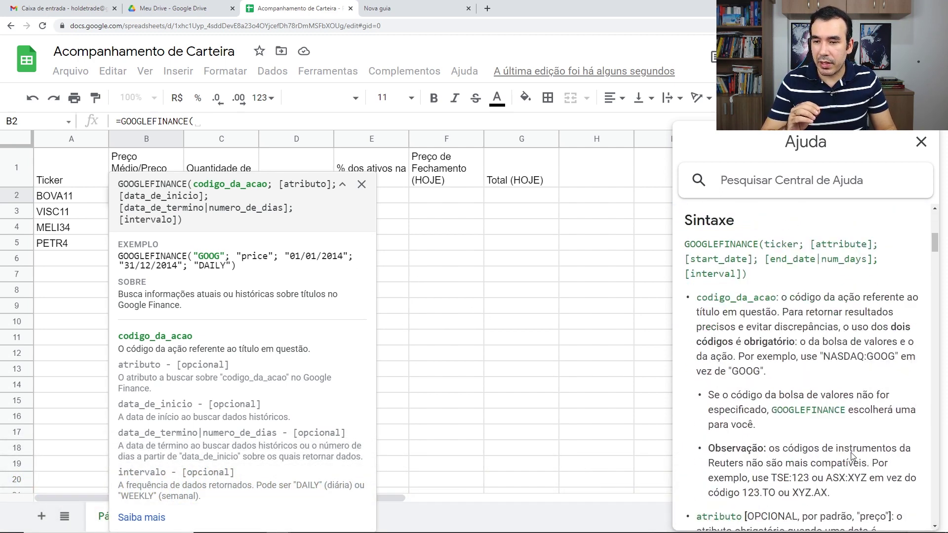
scroll(852, 459, "down", 5)
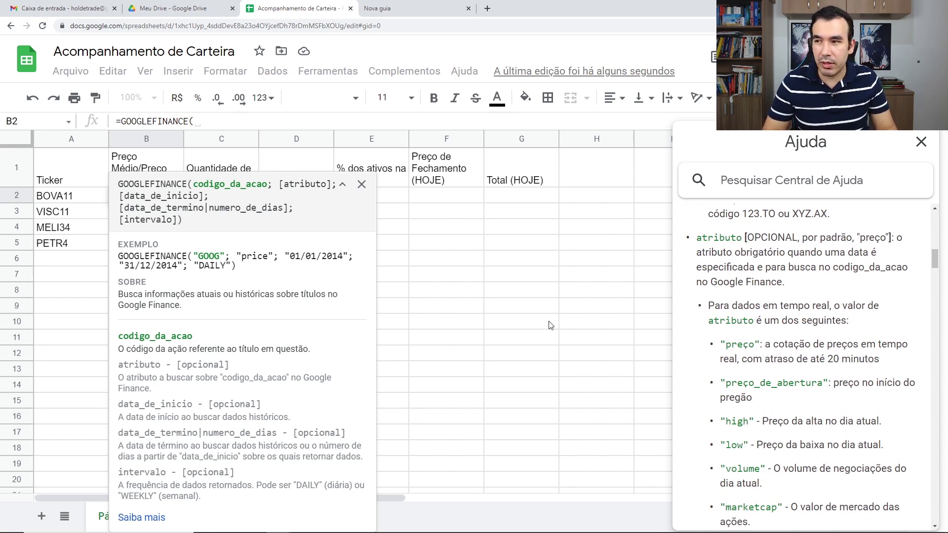
left_click(342, 185)
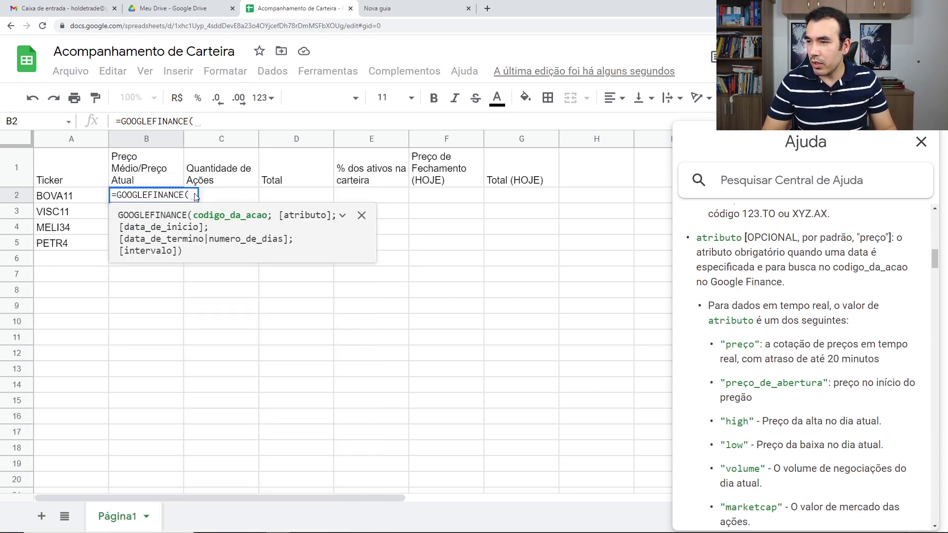
Finish B2's formula as =GOOGLEFINANCE(A2;"preço") while reviewing the attribute list in Help.
left_click(189, 195)
left_click(75, 200)
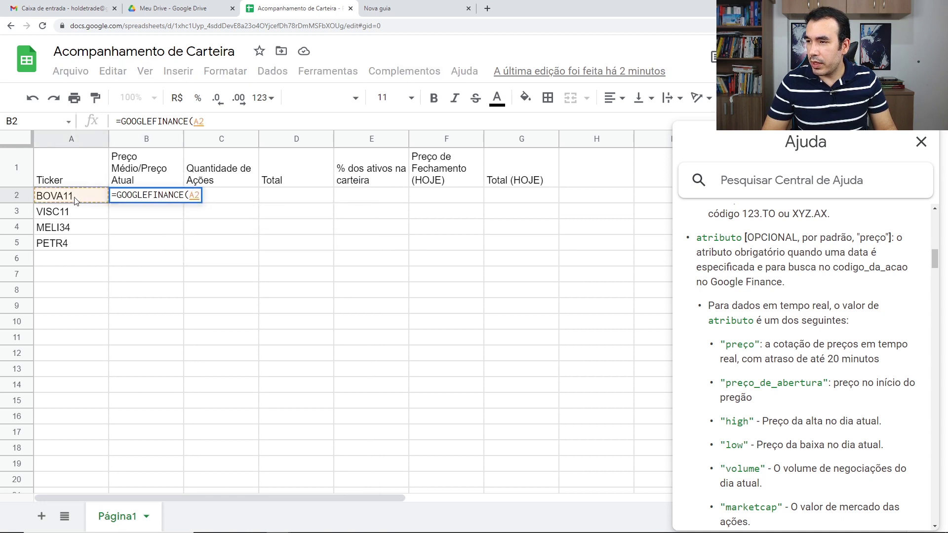
type(";")
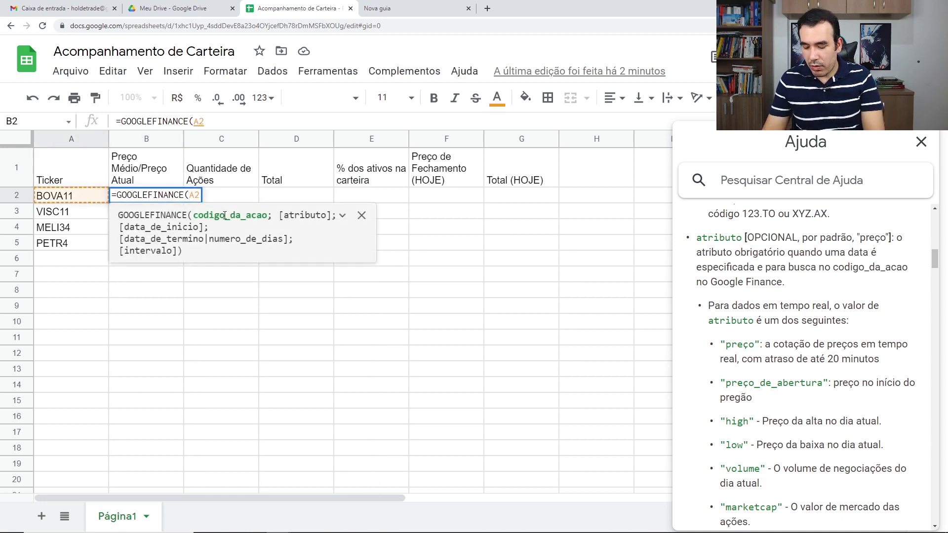
type("\"")
type("p´")
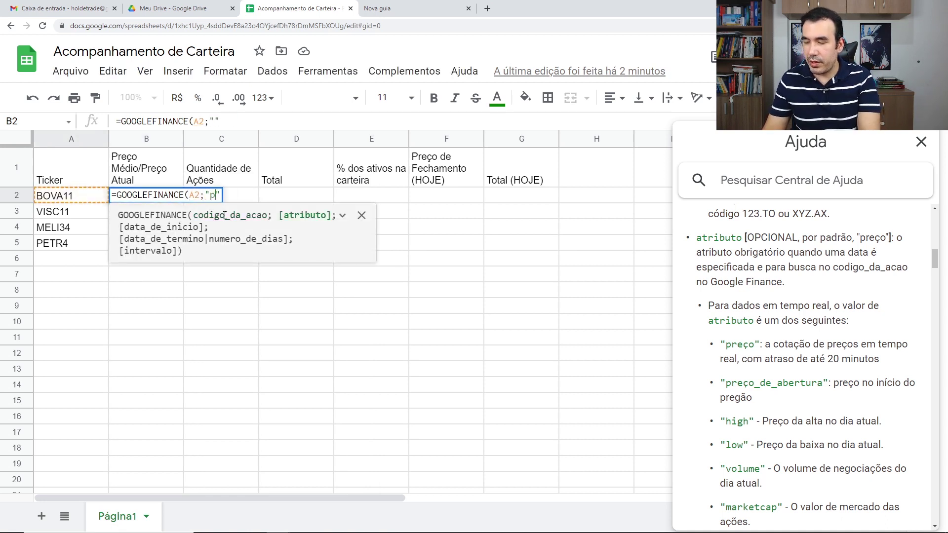
type("reç")
key("BackSpace")
key("BackSpace")
key("BackSpace")
key("BackSpace")
type("reço\"")
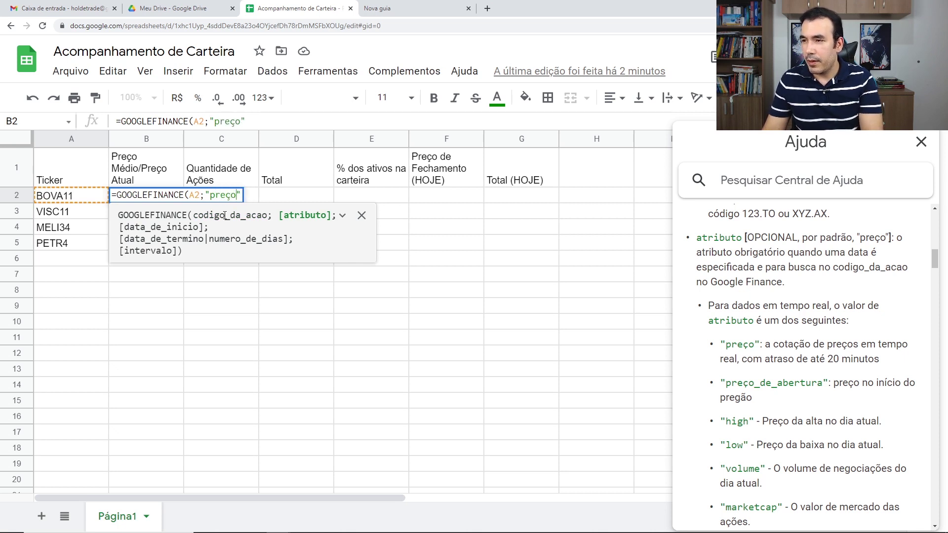
type(")")
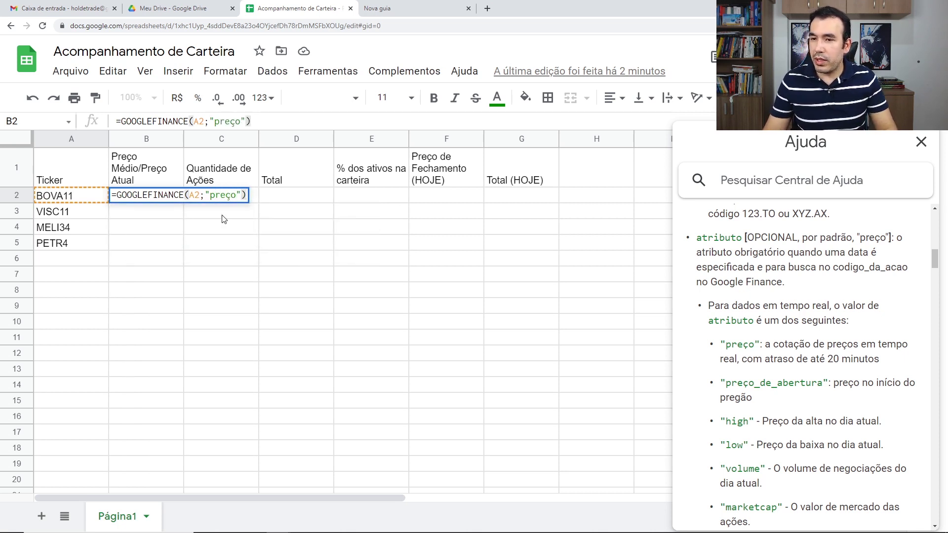
scroll(787, 358, "down", 2)
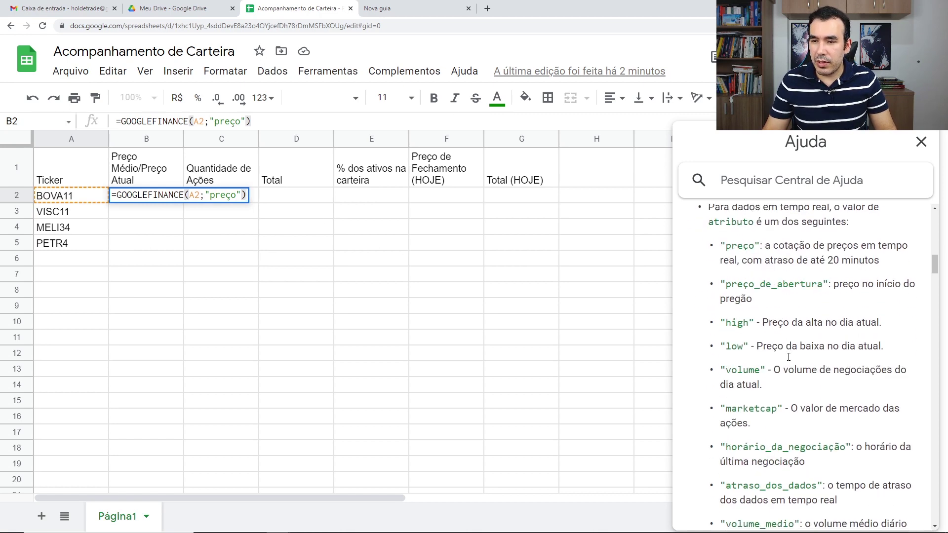
scroll(787, 357, "down", 5)
scroll(788, 357, "down", 4)
scroll(789, 356, "down", 6)
scroll(788, 356, "down", 5)
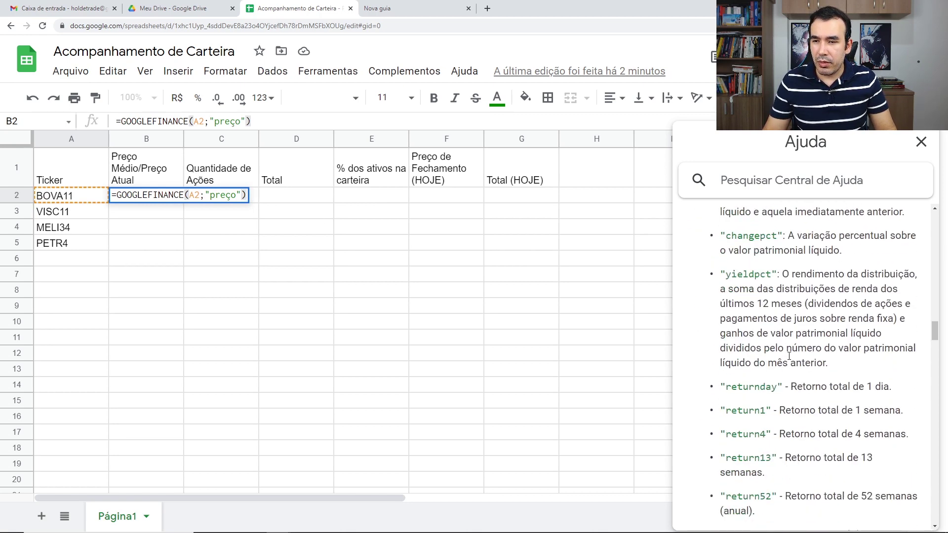
scroll(789, 357, "down", 7)
scroll(789, 359, "up", 1)
scroll(790, 359, "down", 2)
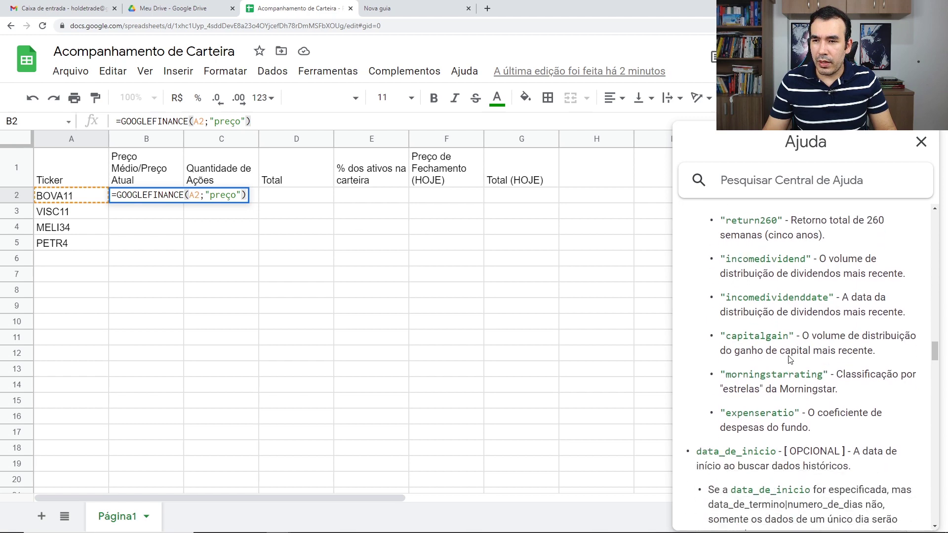
scroll(789, 355, "down", 3)
scroll(776, 311, "down", 1)
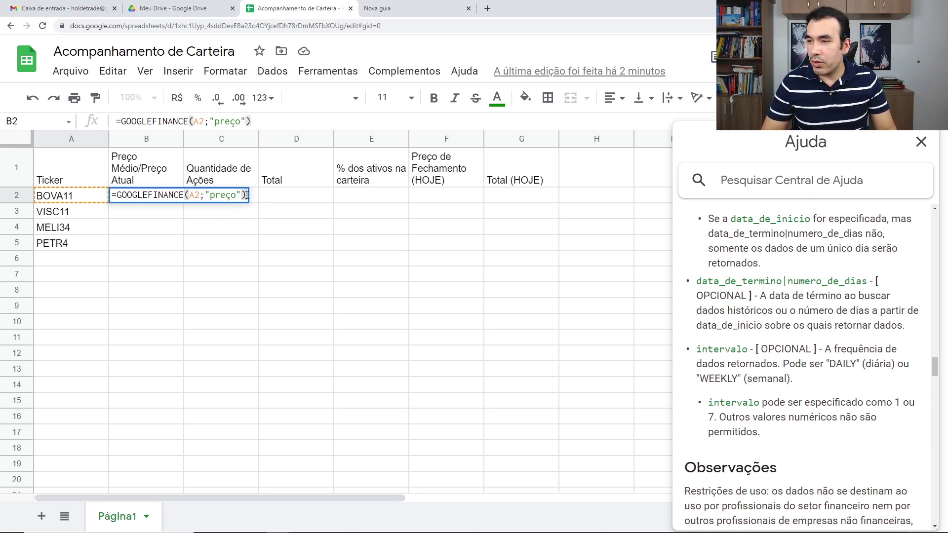
Replace the failing "preço" attribute in B2 with "priceopen".
key("Return")
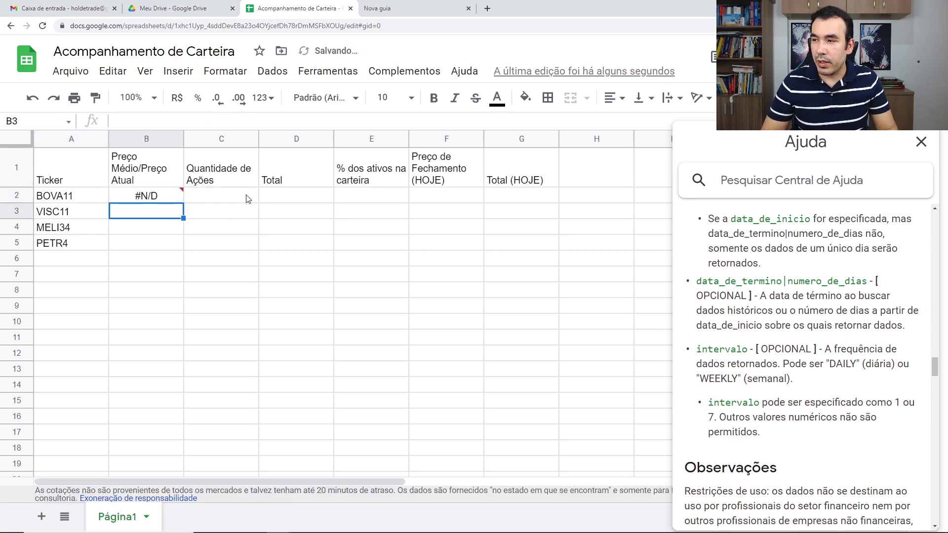
left_click(146, 196)
double_click(148, 195)
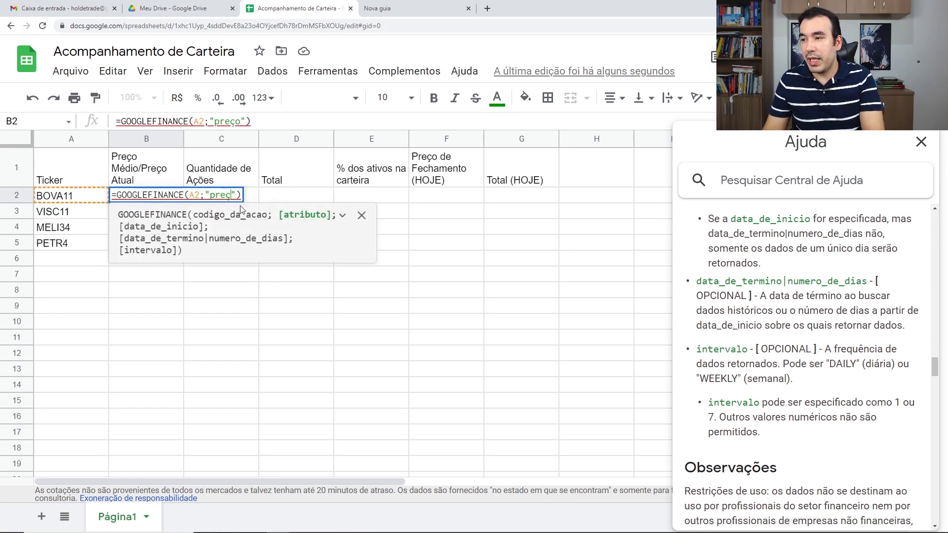
key("BackSpace")
key("BackSpace")
key("BackSpace")
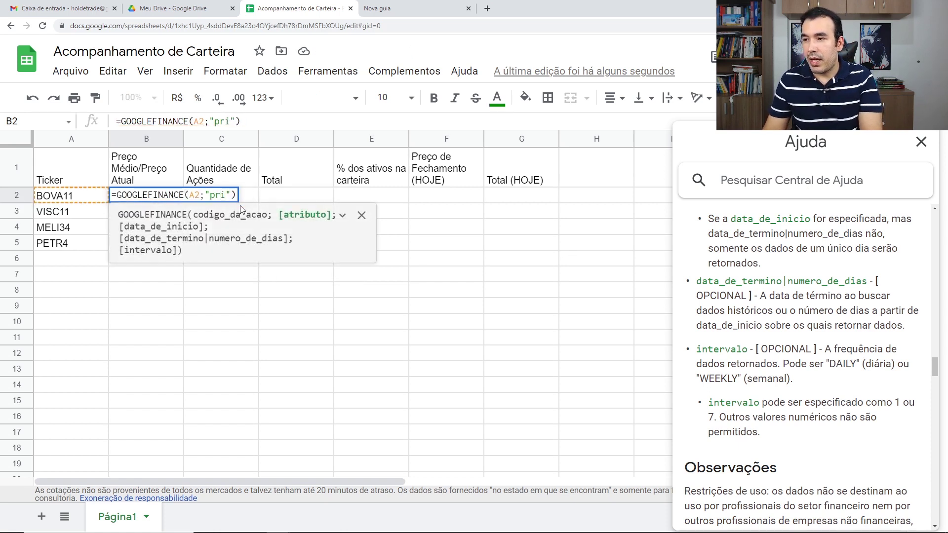
type("ice")
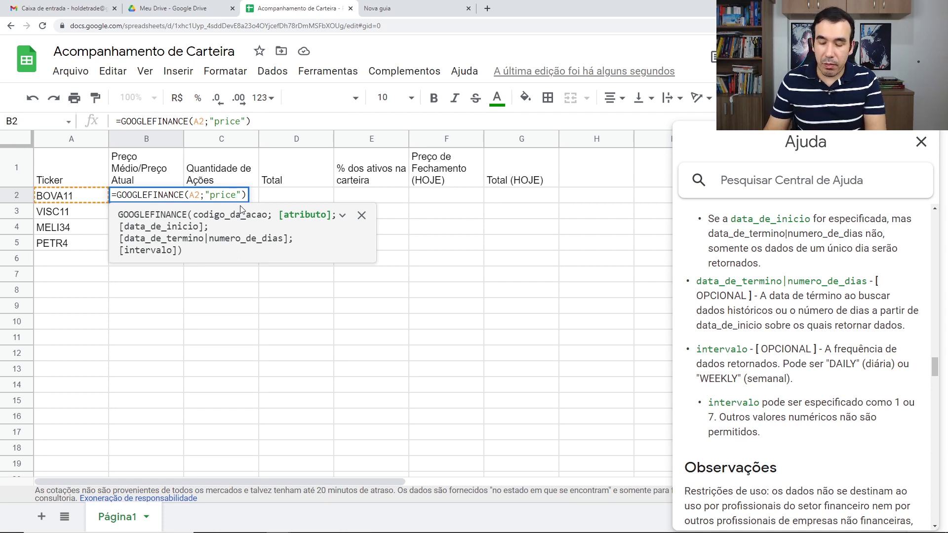
type("open")
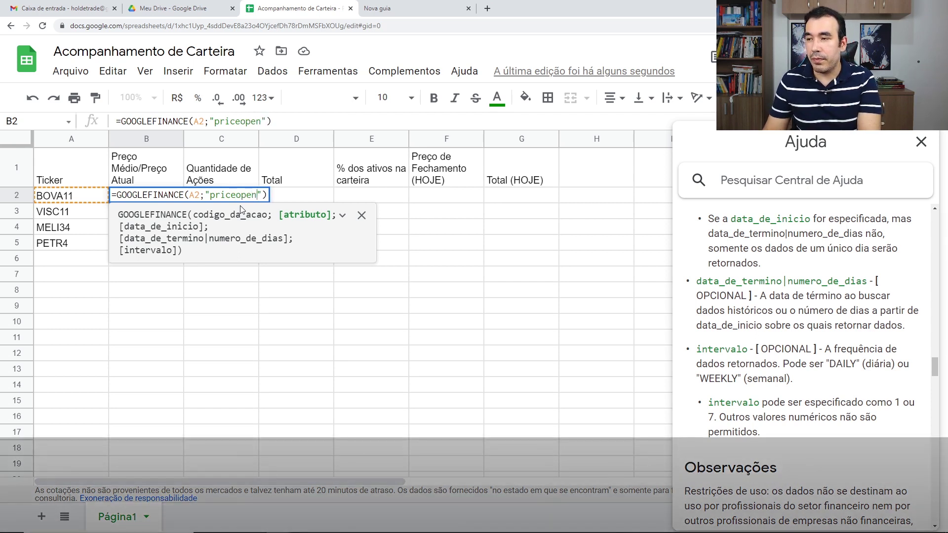
key("Return")
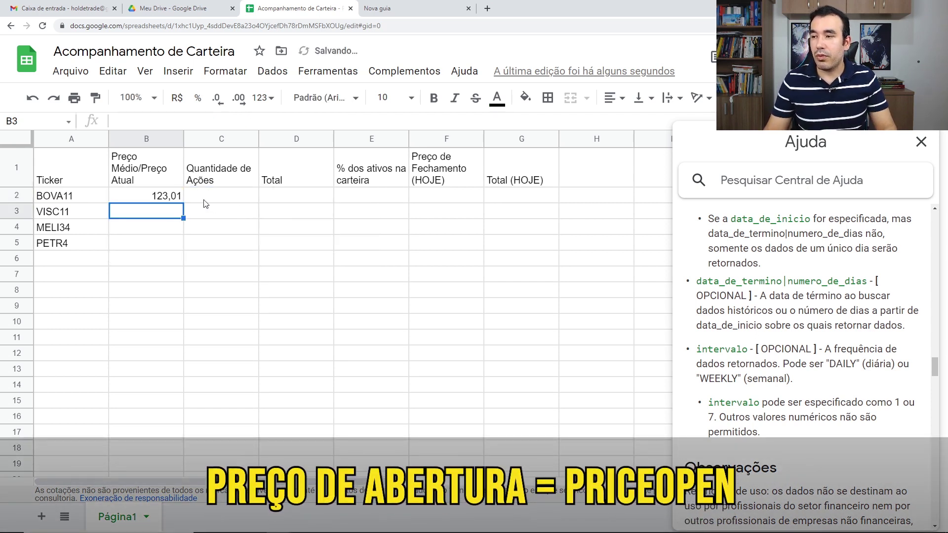
Format B2 as R$ currency and fill the formula down to B5, checking B3 and B4.
left_click(168, 198)
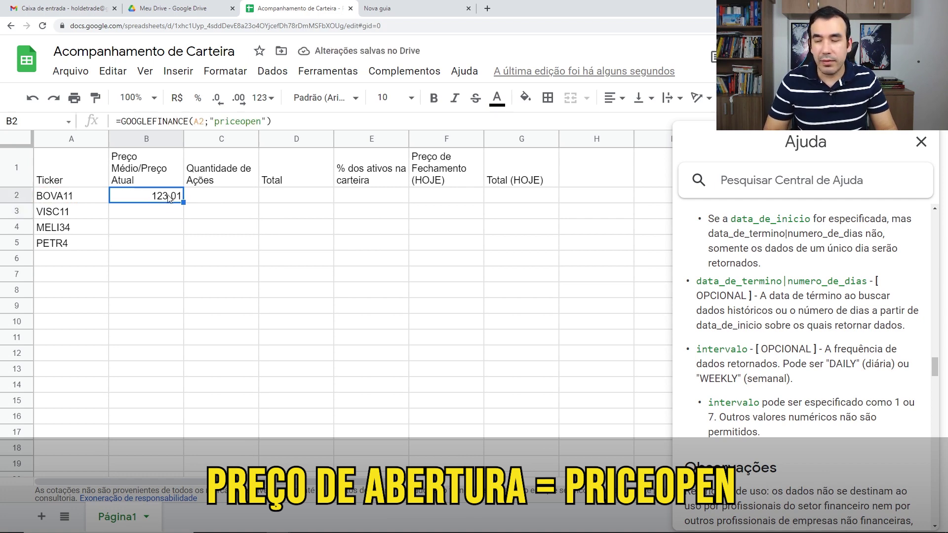
left_click(178, 105)
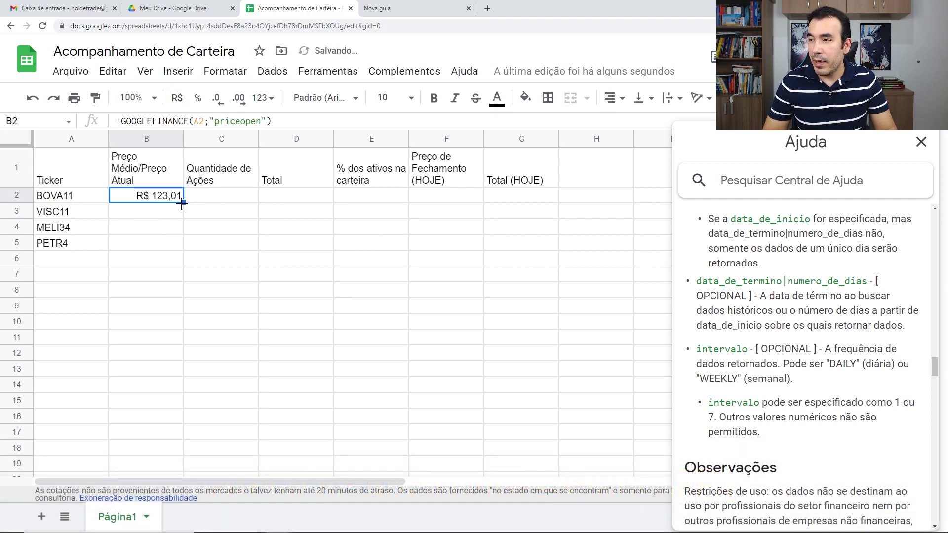
left_click_drag(182, 203, 179, 245)
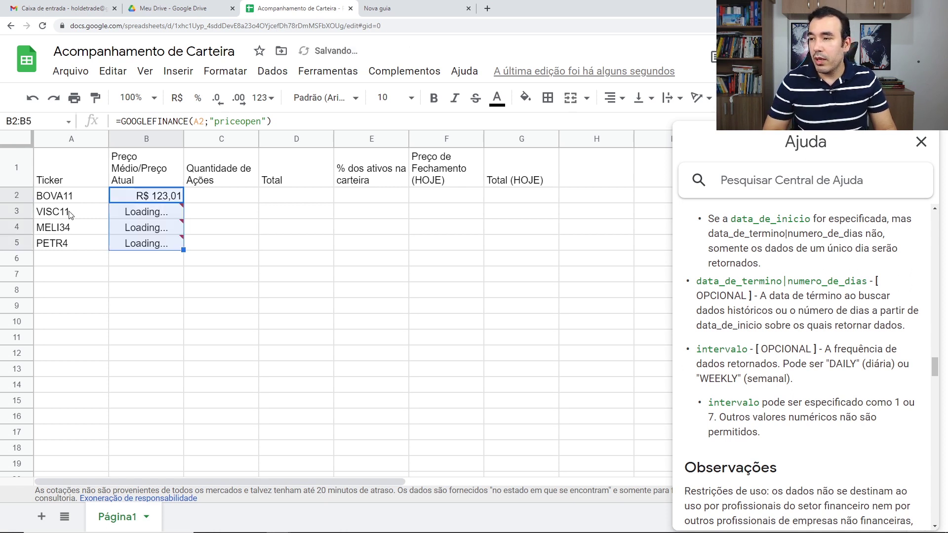
double_click(146, 213)
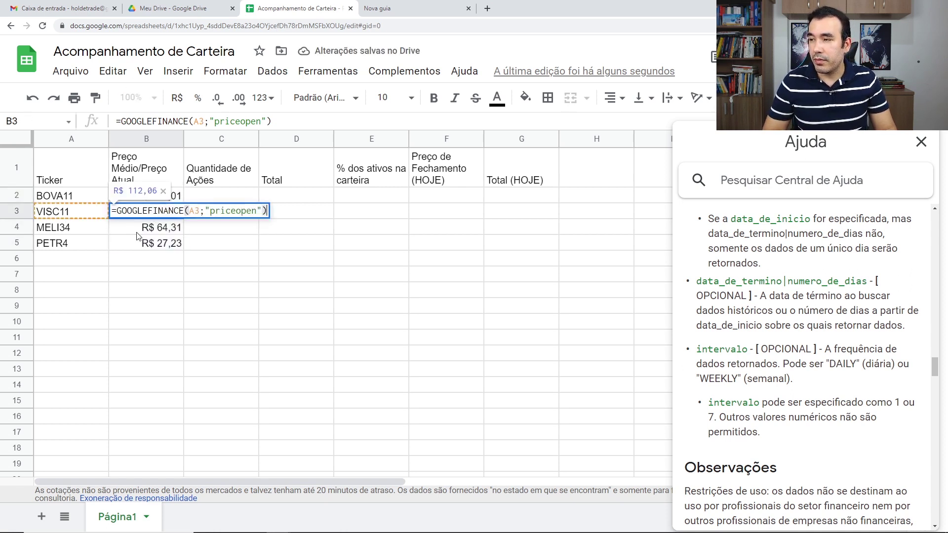
key("Escape")
double_click(153, 231)
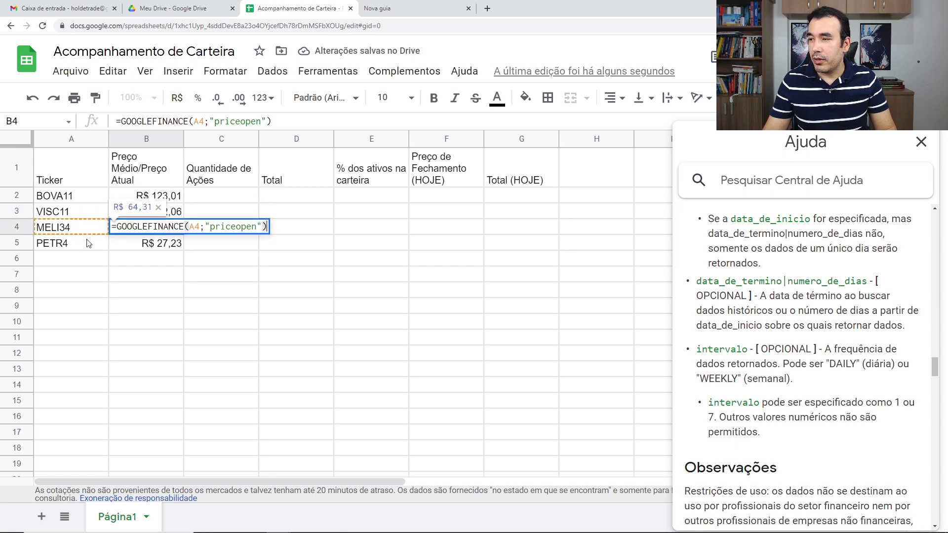
key("Escape")
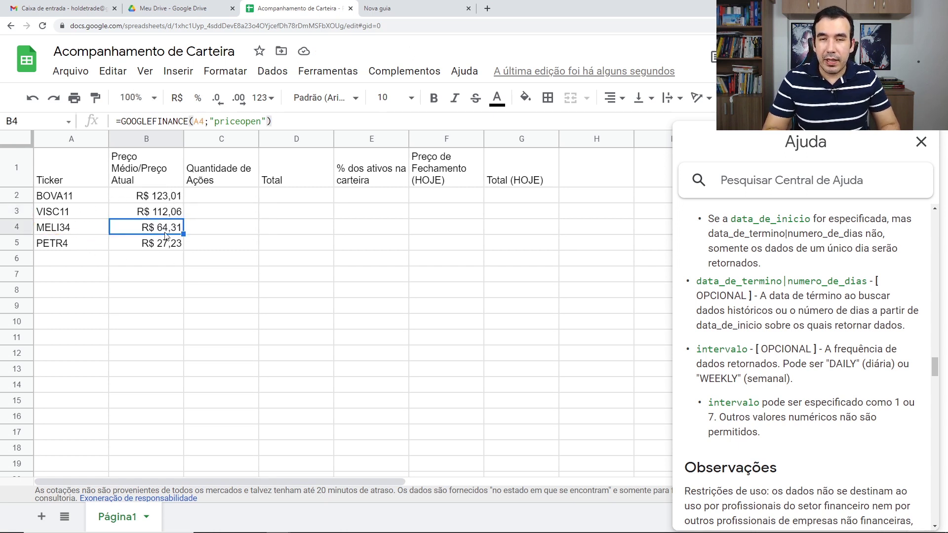
Enter 100 shares each for BOVA11, VISC11, MELI34 and PETR4 in C2:C5.
left_click(227, 195)
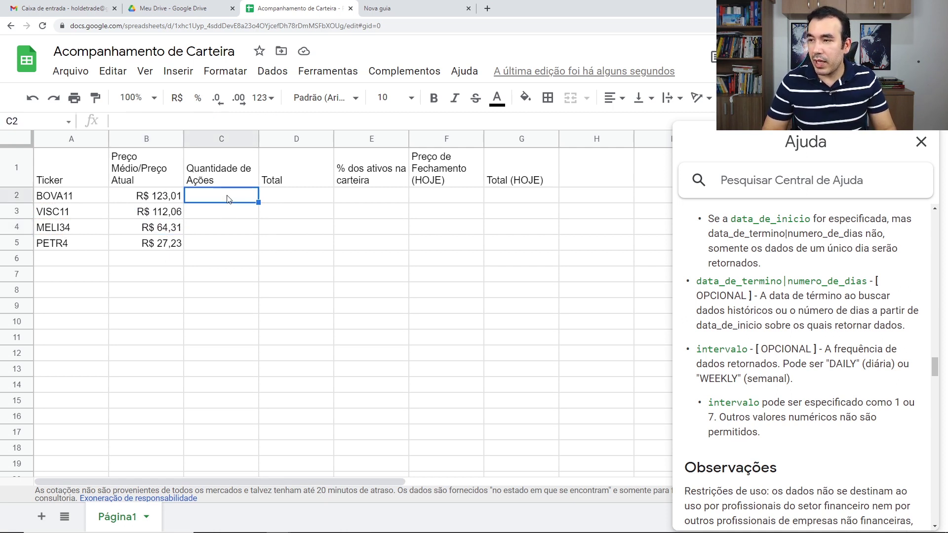
type("100")
key("Return")
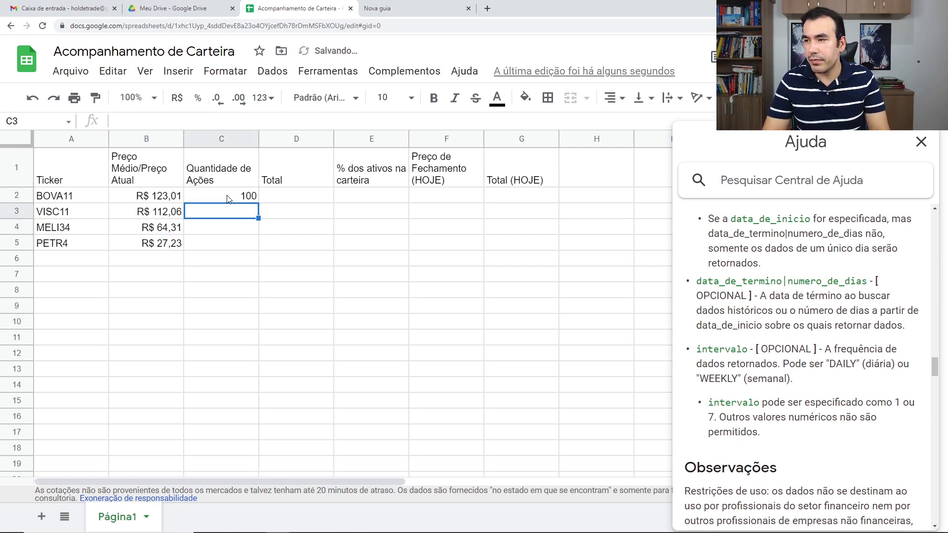
type("100")
key("Return")
type("10")
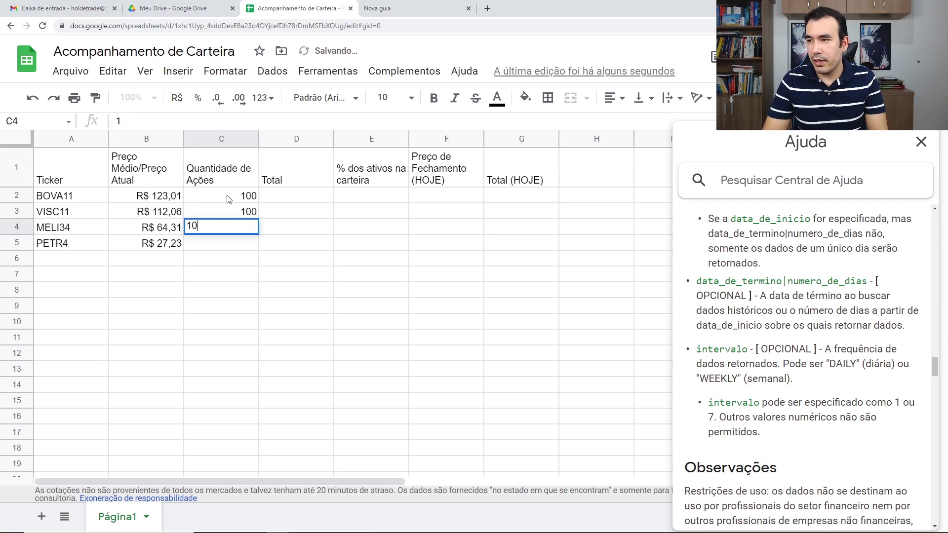
type("0")
key("Return")
type("100")
key("Return")
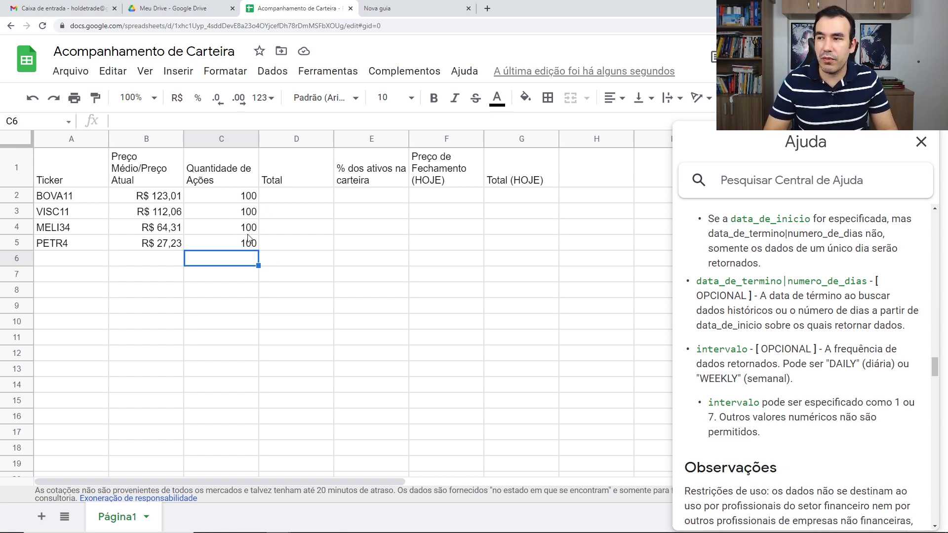
Enter =C2*B2 in D2 and accept the autofill so D3:D5 get matching totals.
left_click(291, 194)
type("=")
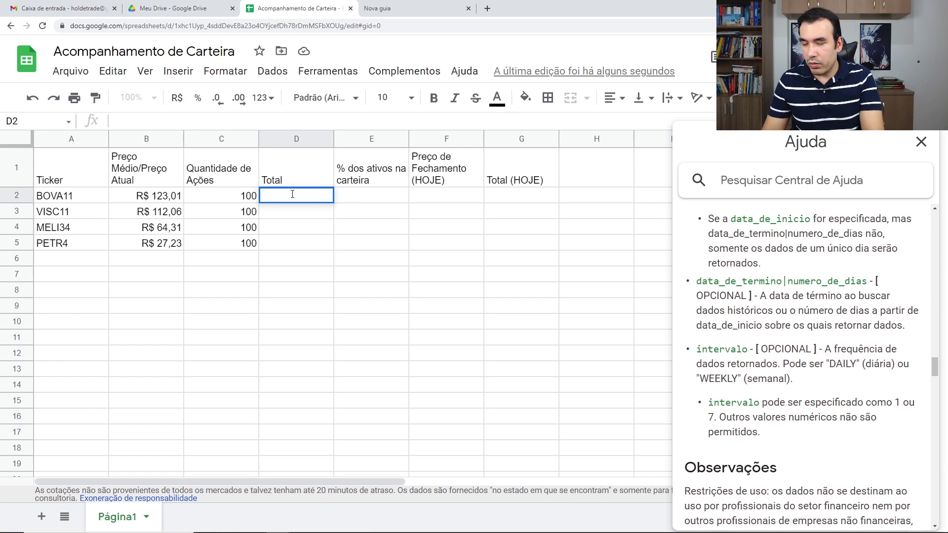
left_click(247, 200)
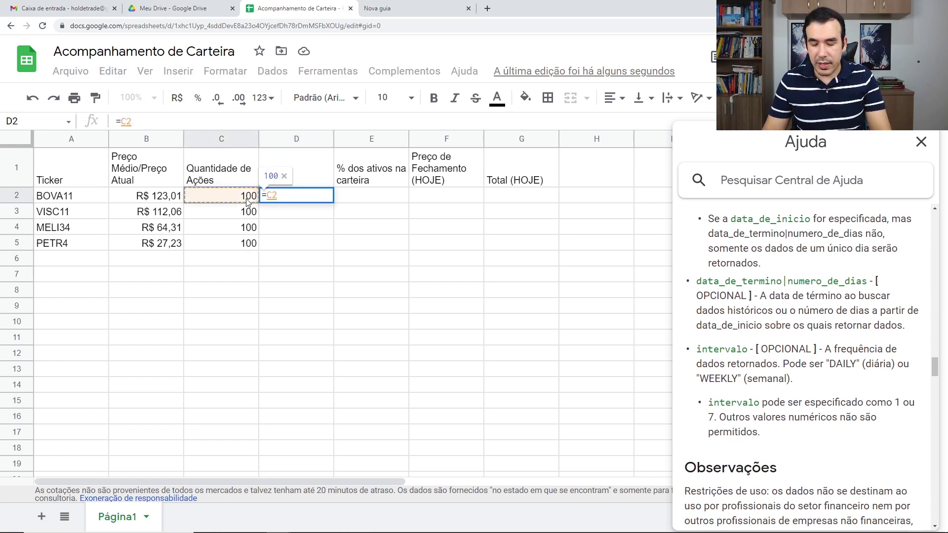
type("*")
left_click(154, 199)
key("Return")
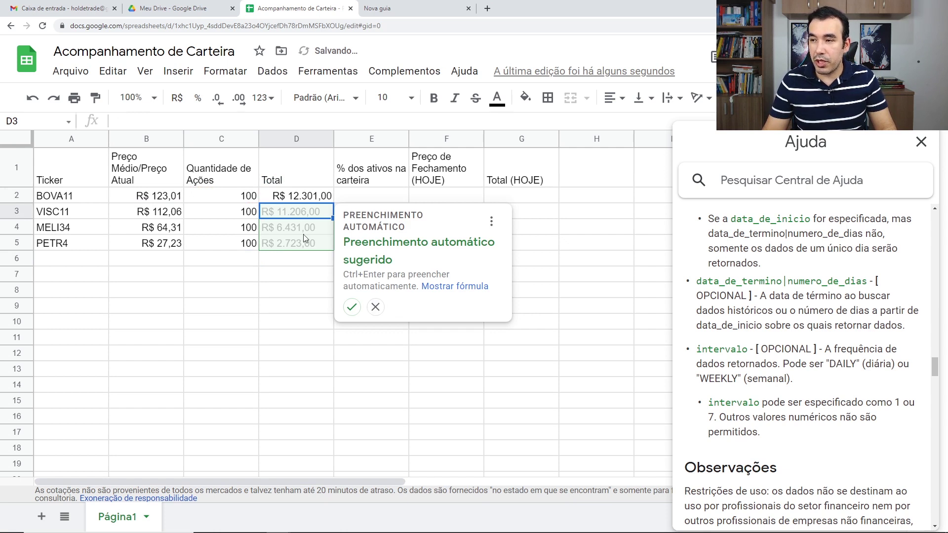
left_click(354, 313)
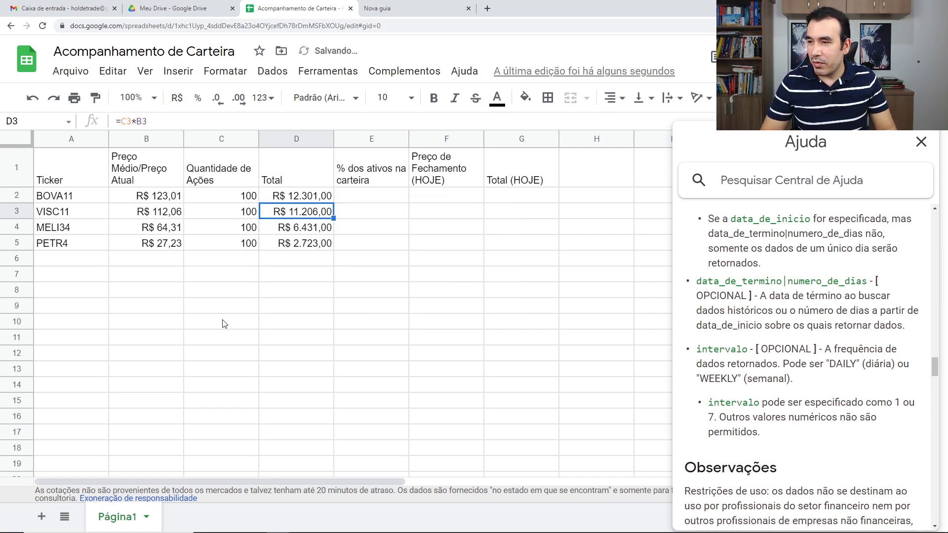
left_click(82, 276)
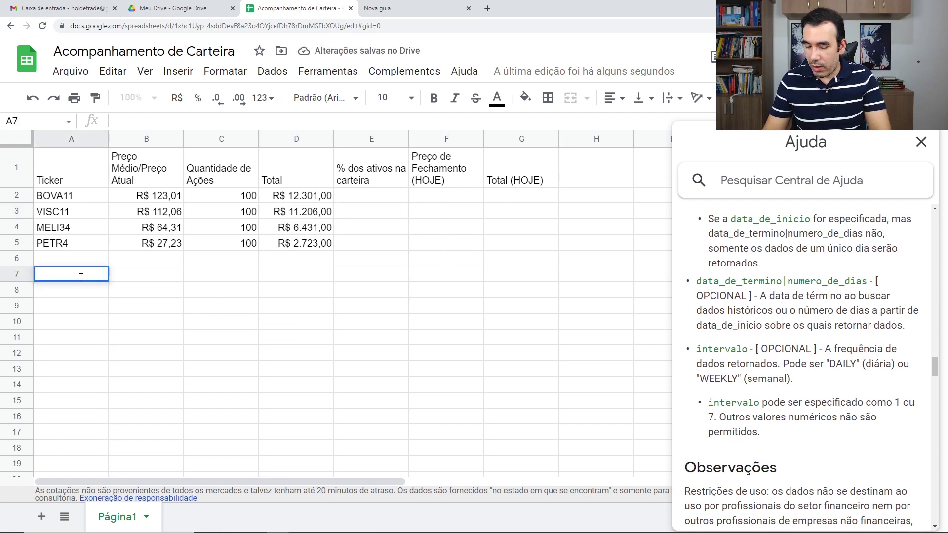
Label cell A7 as TOTAL.
type("TOTAL")
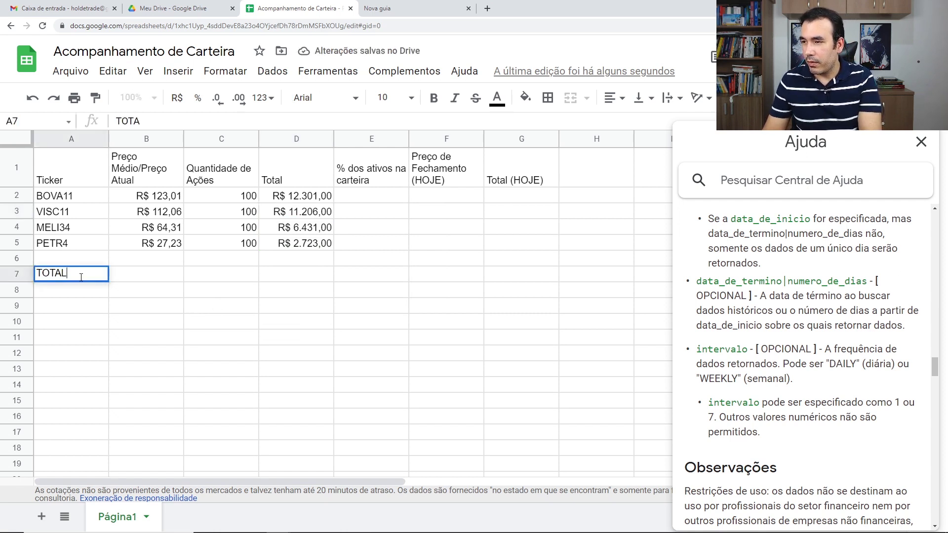
key("Return")
Sum D2:D5 in D7 with =SOMA, giving R$ 32.661,00.
key("Right")
key("Right")
key("Right")
key("Up")
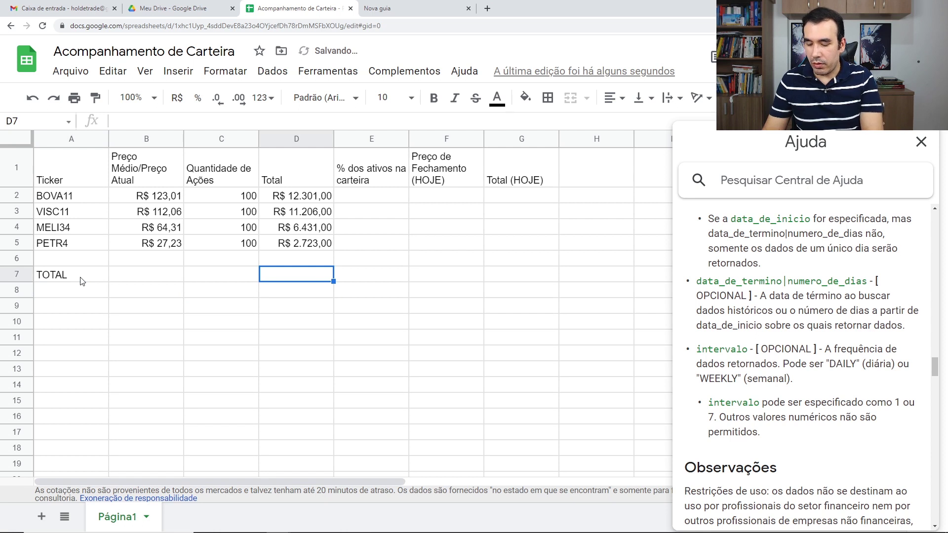
type("=SOMA")
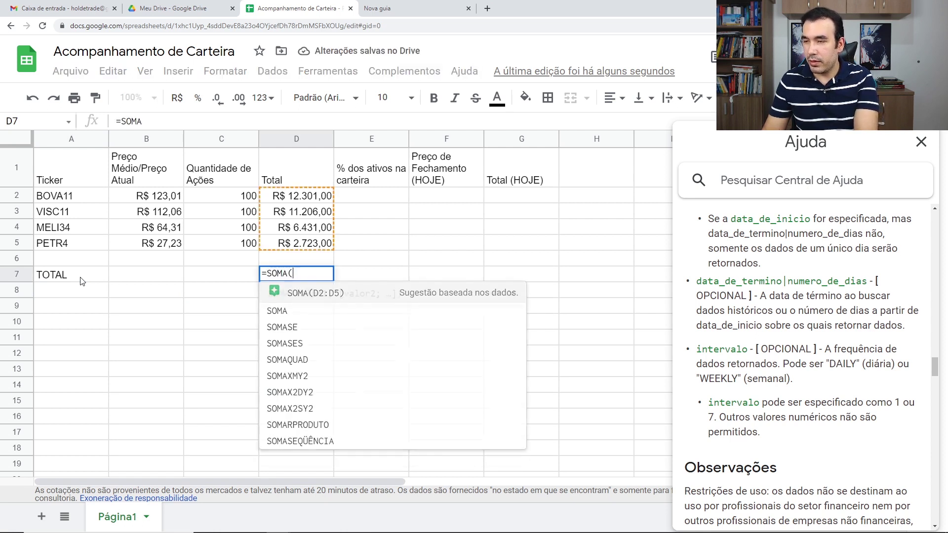
type("(")
left_click_drag(279, 198, 284, 244)
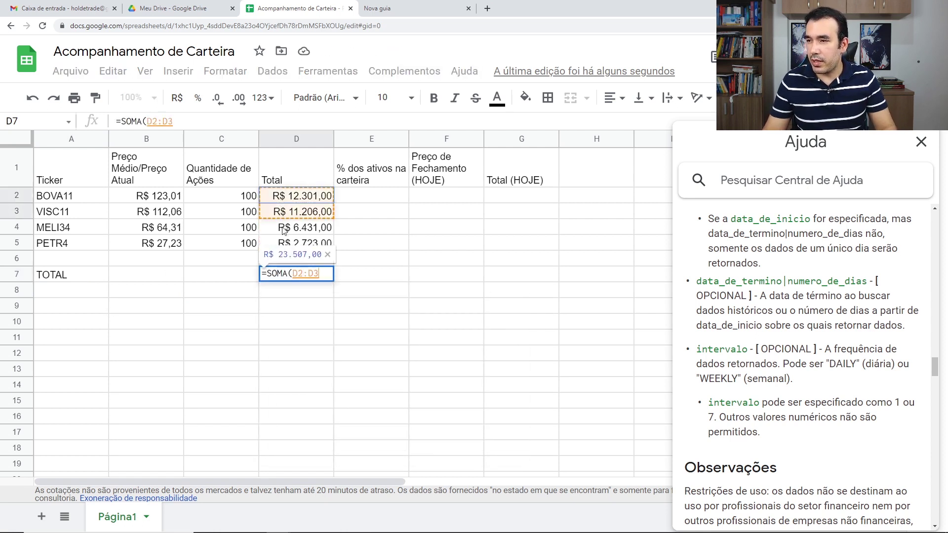
key("Return")
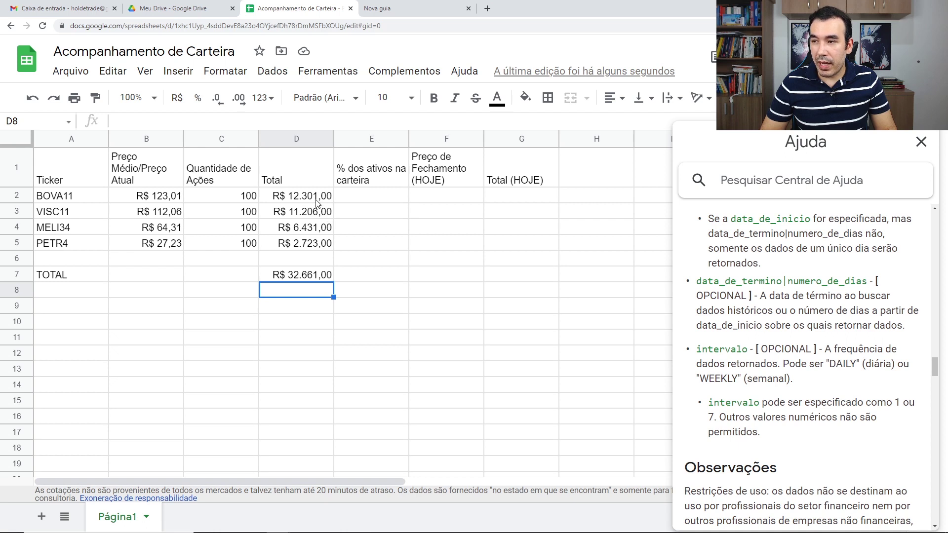
Enter BOVA11's portfolio share formula =D2/$D$7 in E2.
left_click(366, 198)
type("=")
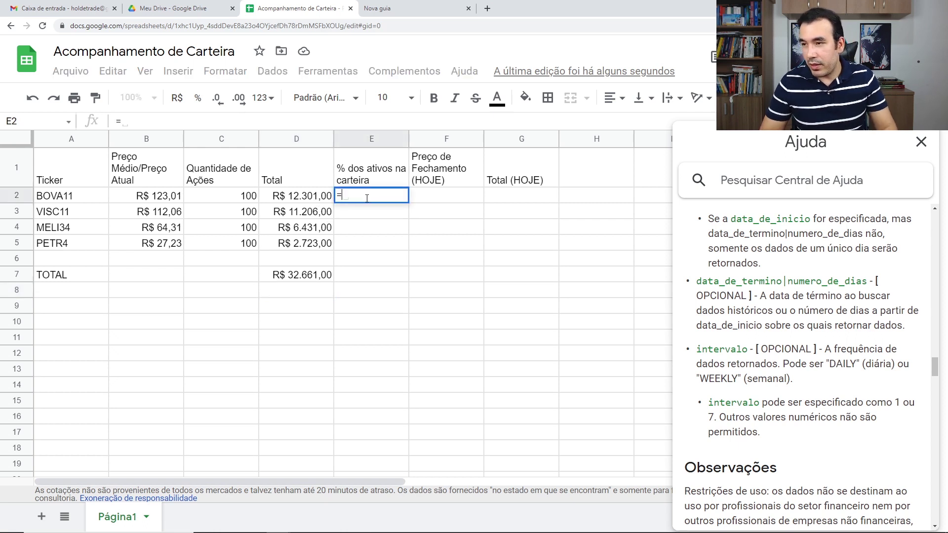
left_click(307, 198)
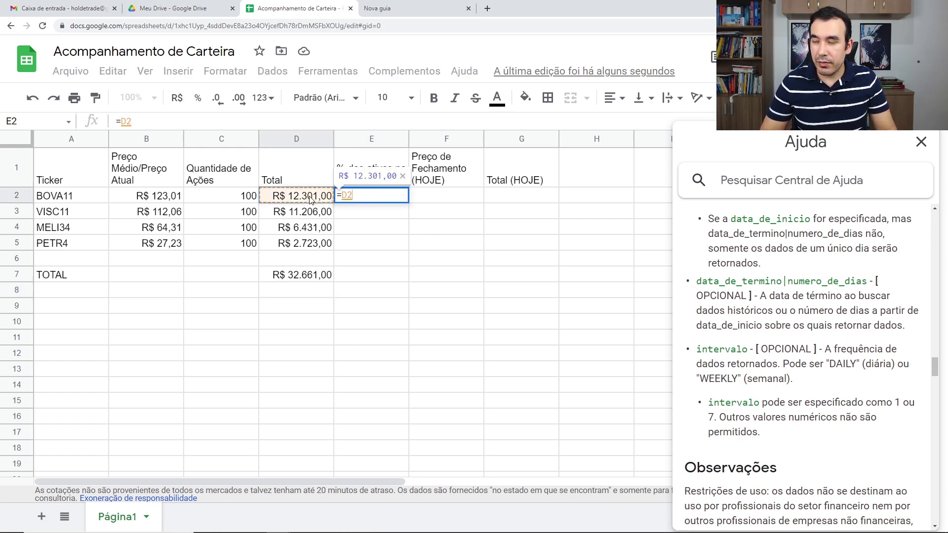
type("/")
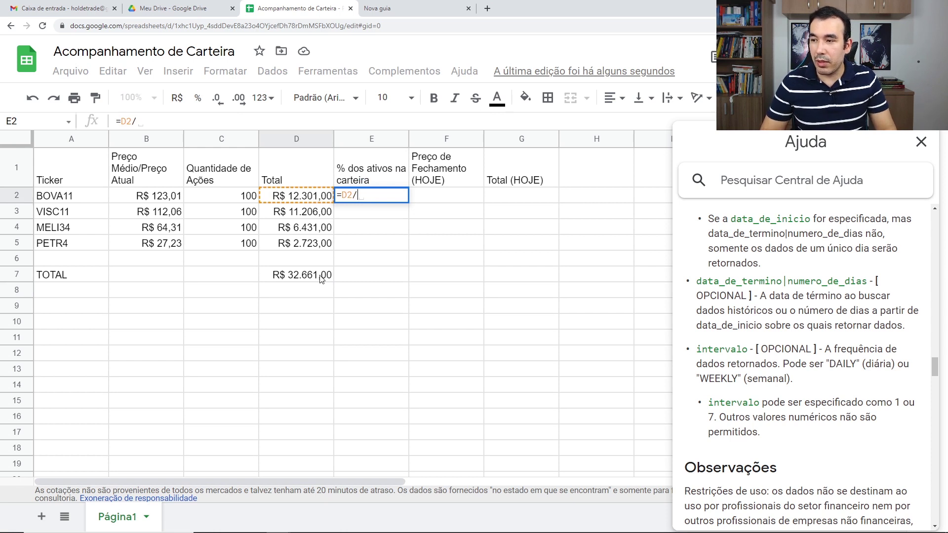
left_click(321, 278)
left_click(364, 194)
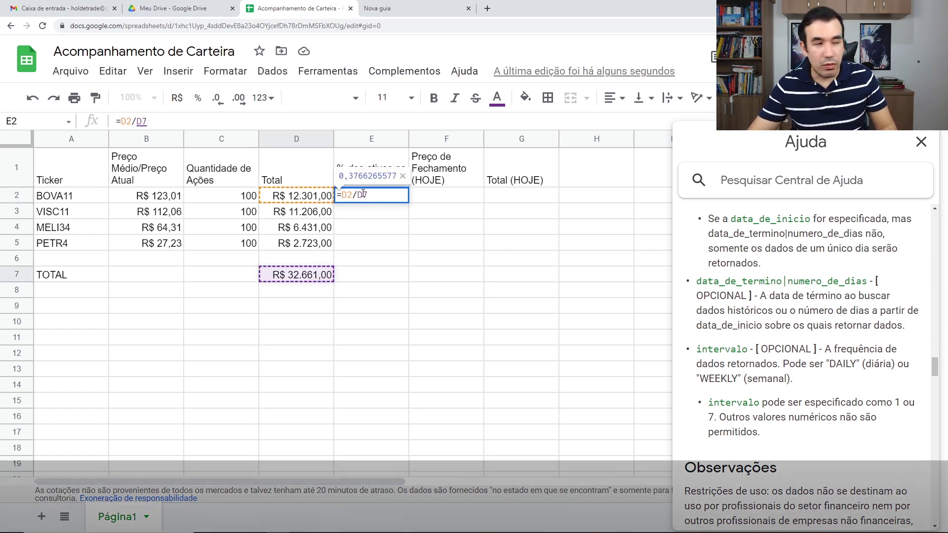
key("F4")
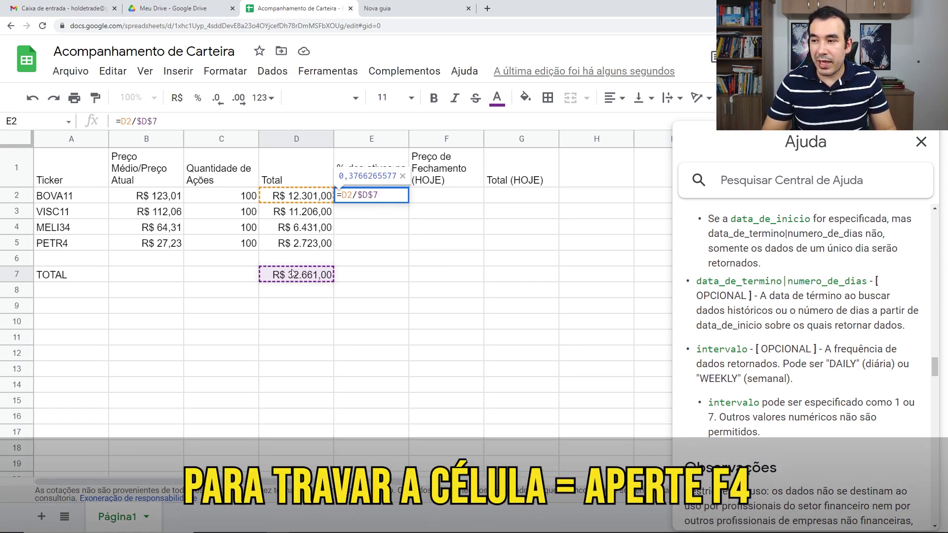
key("Return")
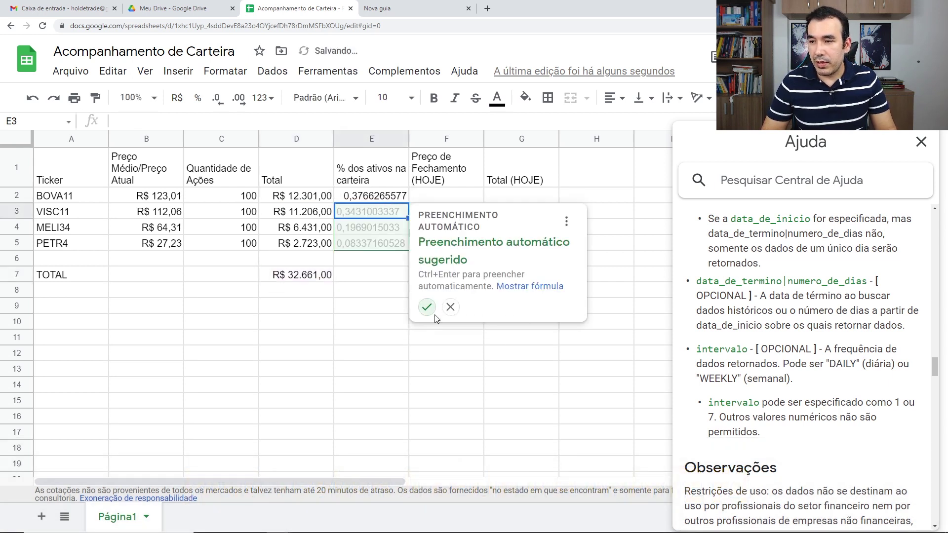
Copy the share formula down to E5 and format E2:E5 as percentages.
left_click(382, 199)
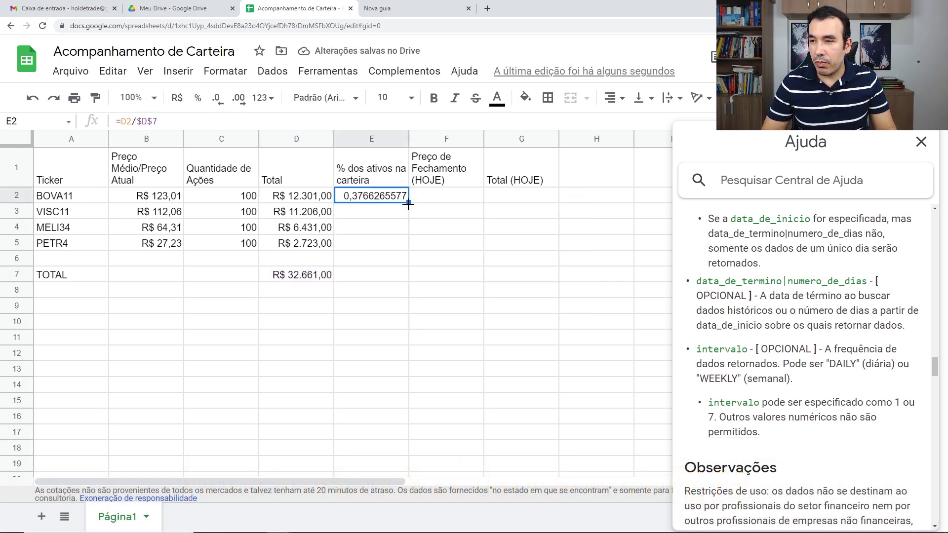
left_click_drag(409, 202, 405, 245)
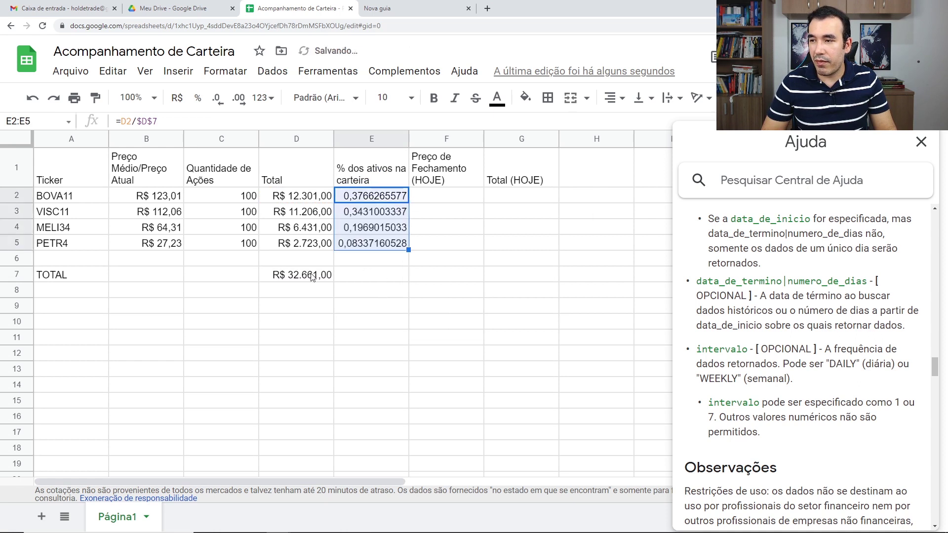
double_click(374, 218)
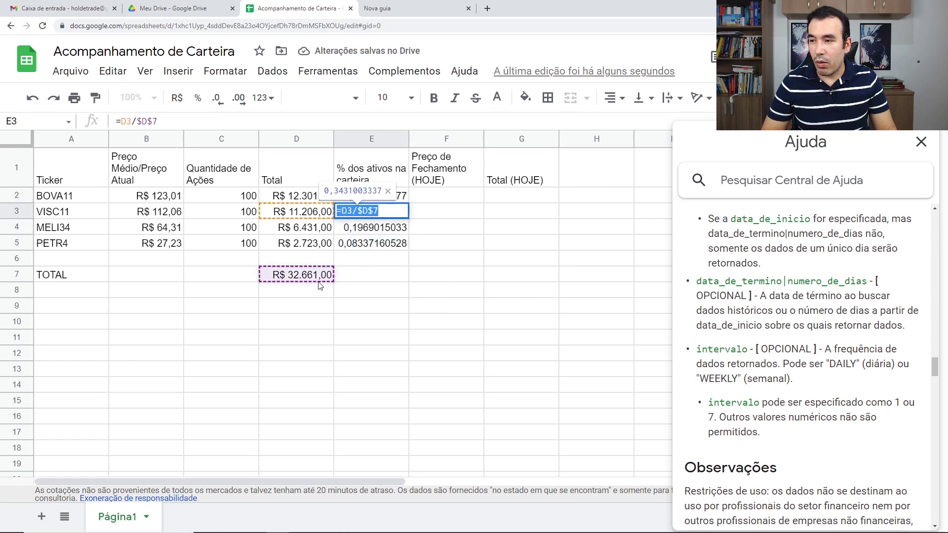
key("Escape")
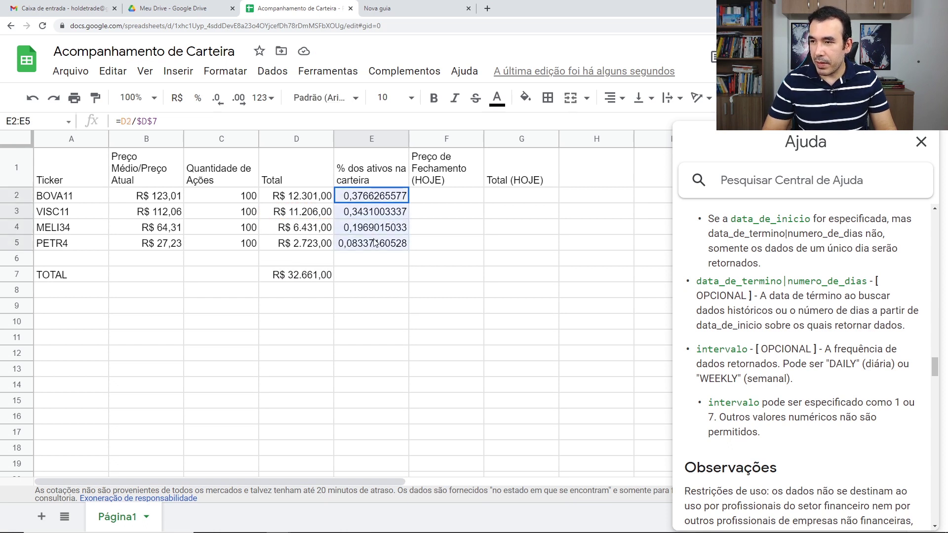
left_click_drag(374, 197, 375, 244)
left_click(198, 98)
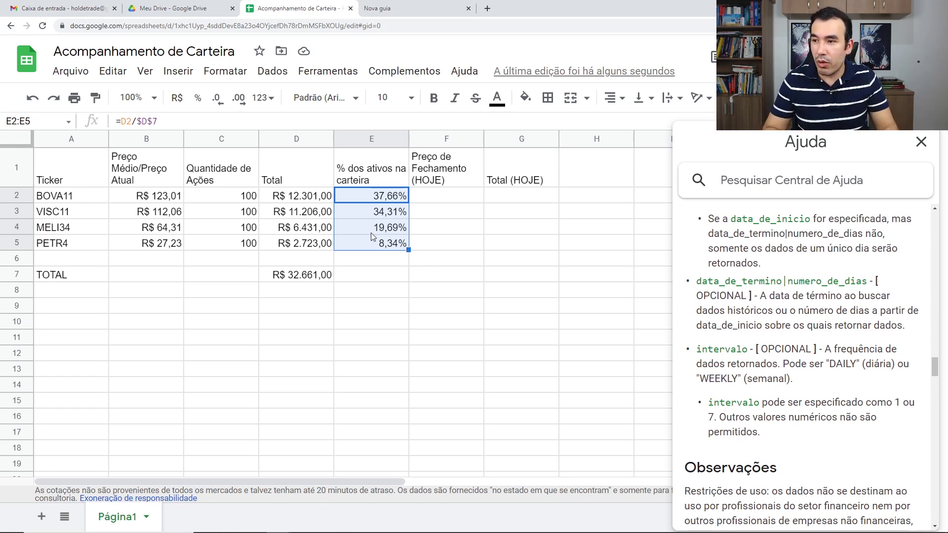
Extend D7's sum into E7 so the shares total 100,00%.
left_click(359, 277)
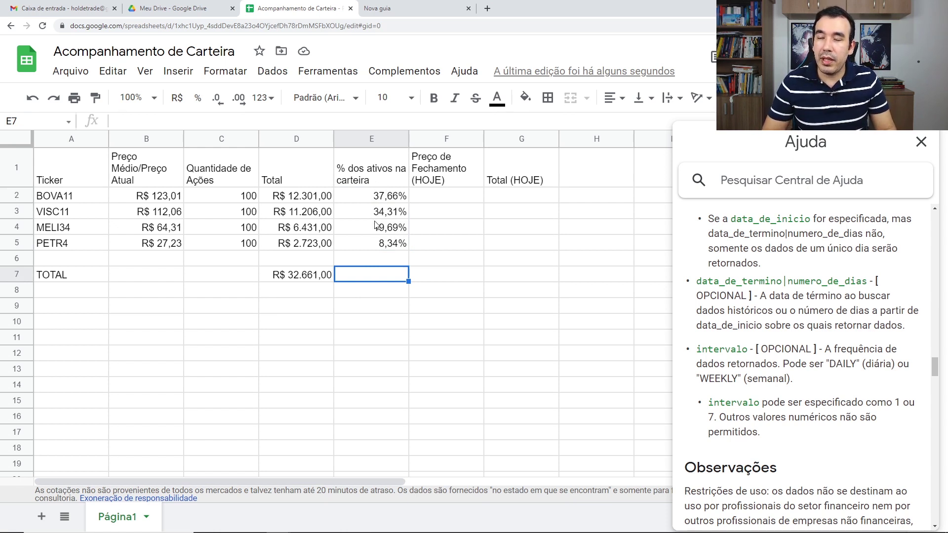
left_click(329, 276)
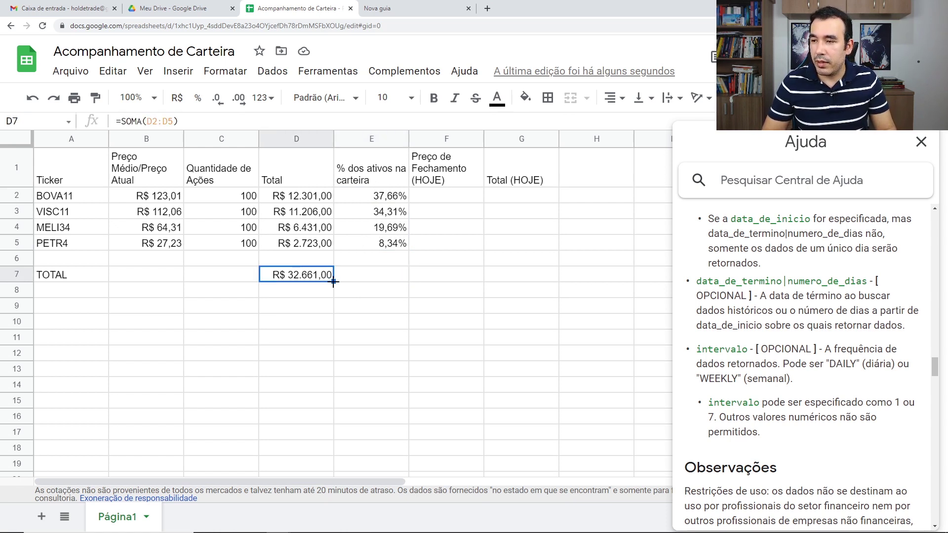
left_click_drag(339, 279, 387, 276)
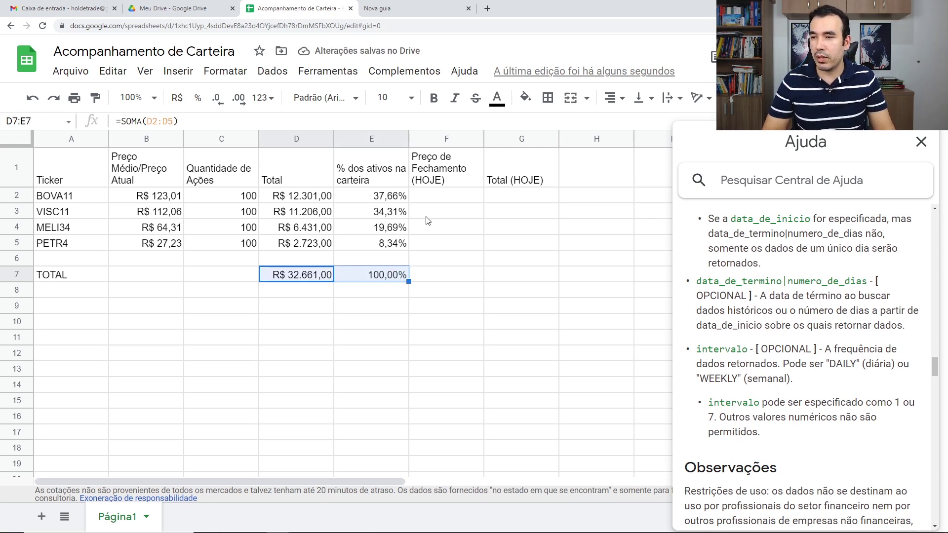
Enter =GOOGLEFINANCE(A2;"price") in F2 for BOVA11's closing price.
double_click(449, 200)
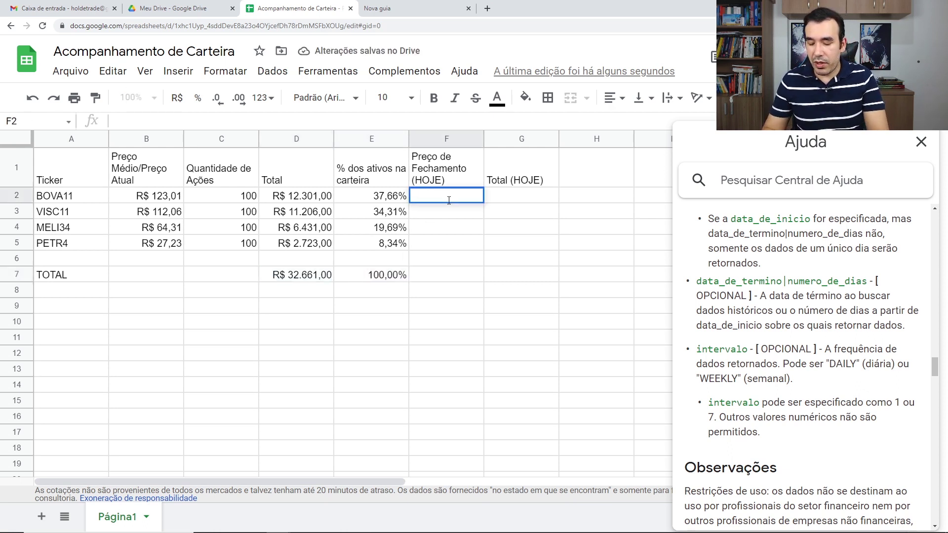
type("=goo")
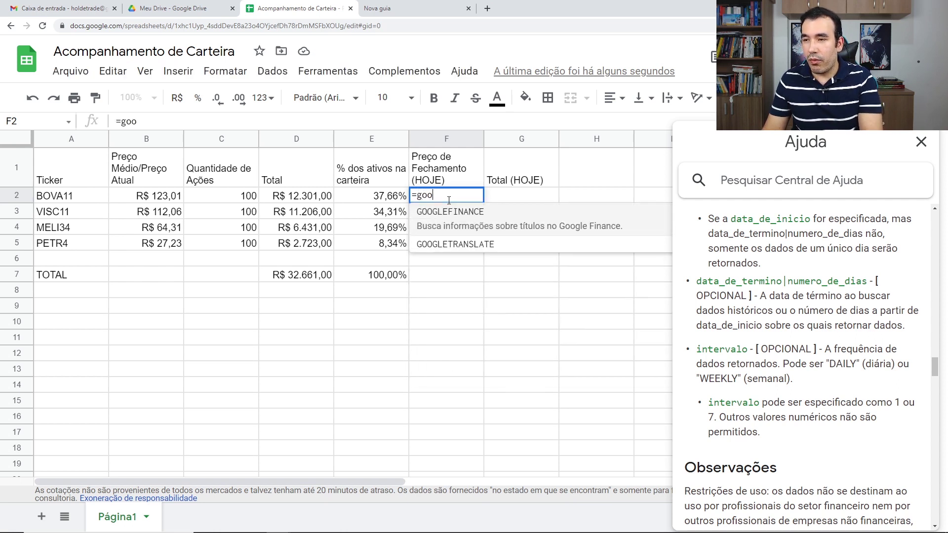
left_click(451, 211)
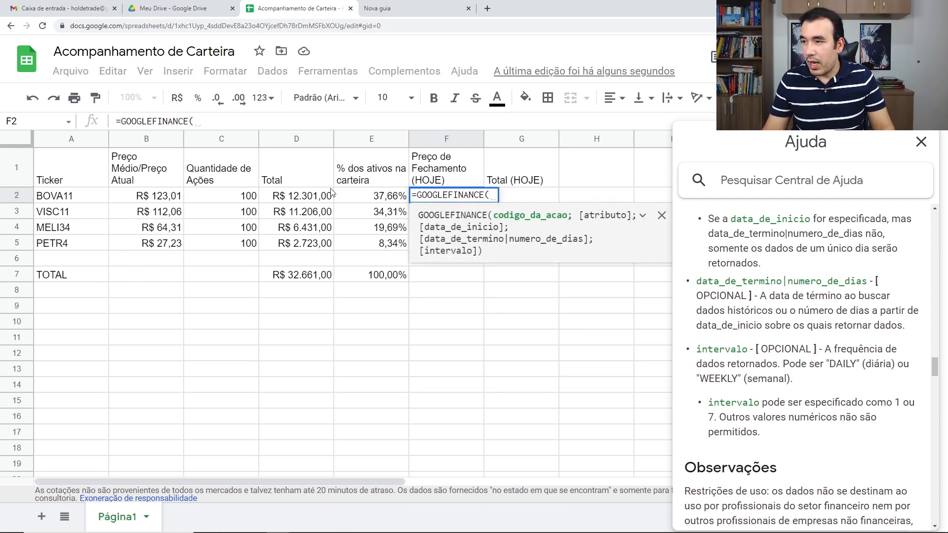
left_click(82, 199)
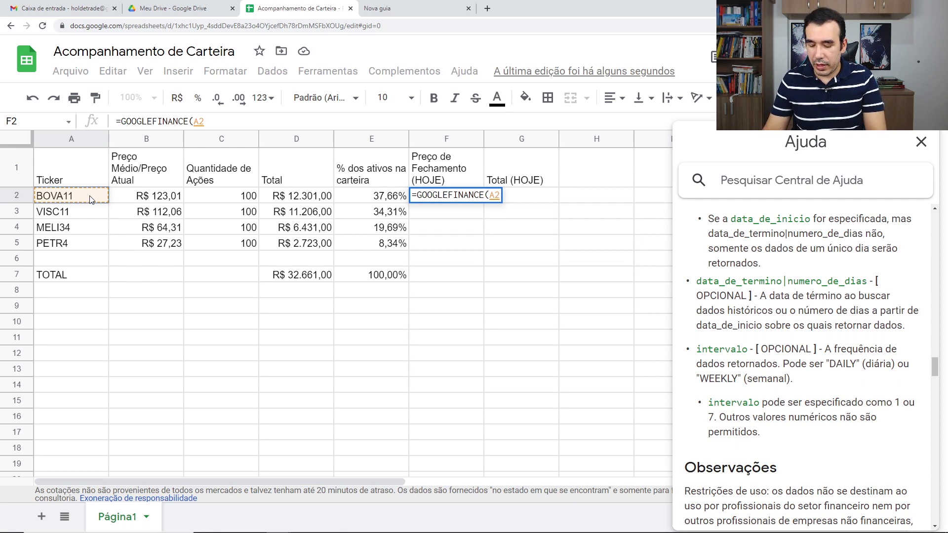
type(";\"")
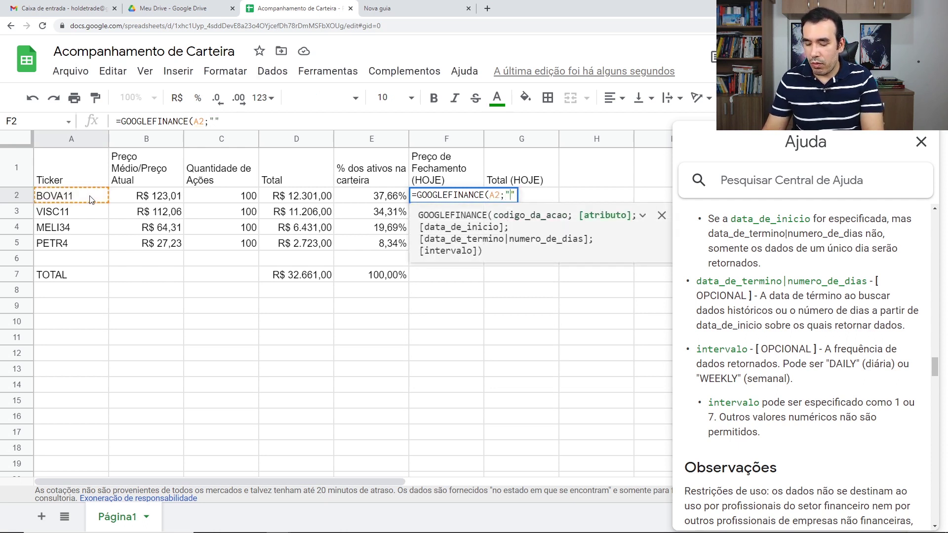
type("preço")
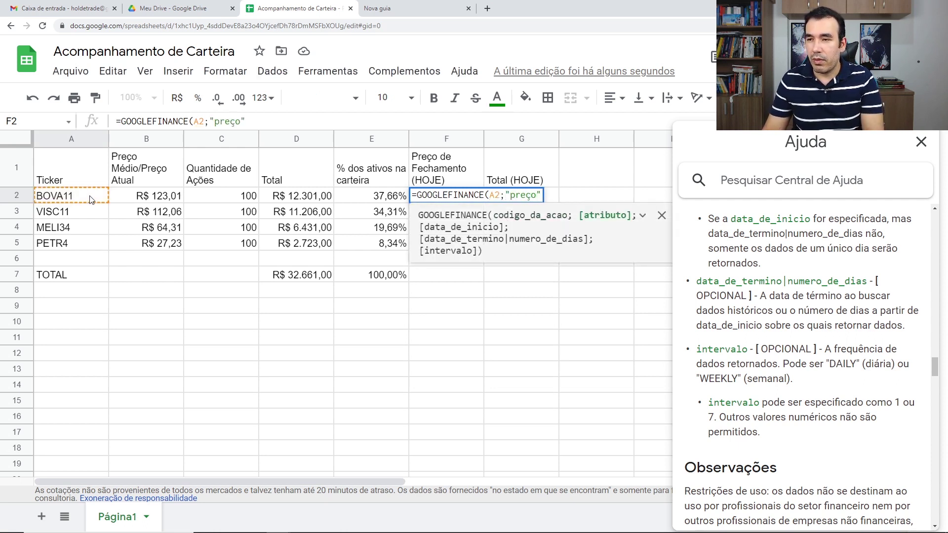
key("BackSpace")
key("BackSpace")
key("BackSpace")
type("ic")
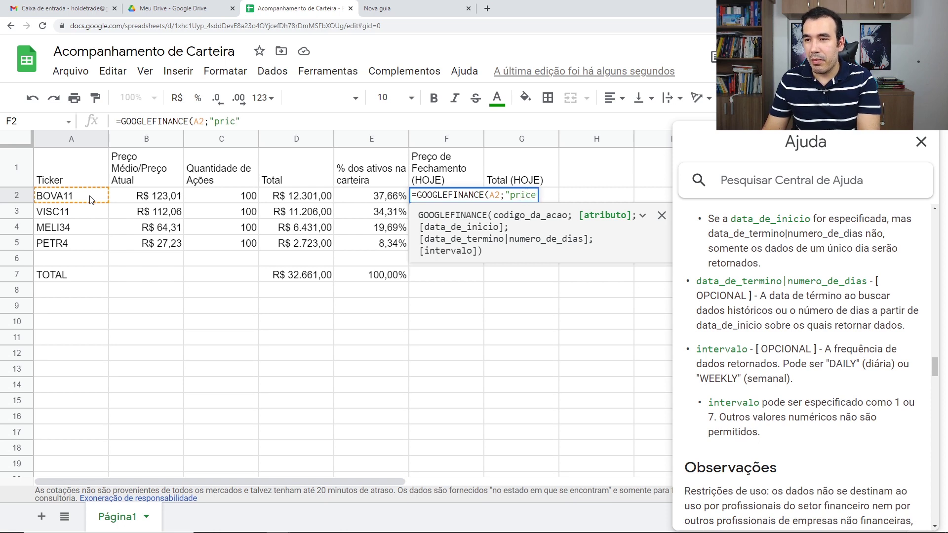
type("e")
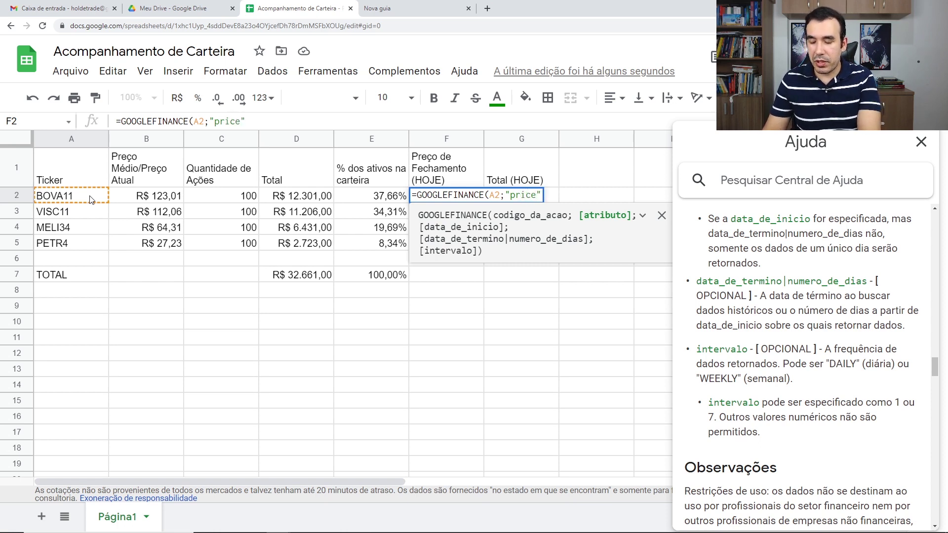
type(")")
key("Return")
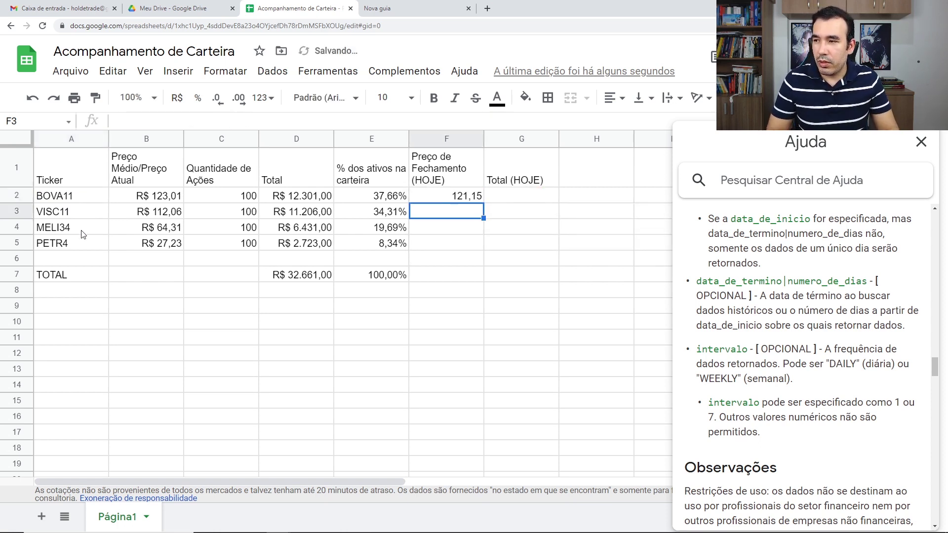
Copy the price formula down through F5 for the other tickers.
left_click(481, 199)
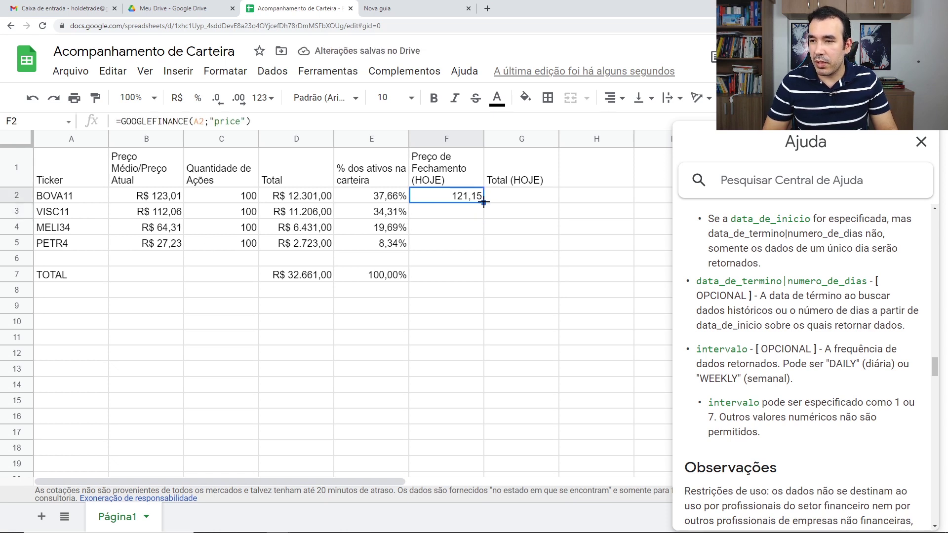
left_click_drag(483, 202, 484, 247)
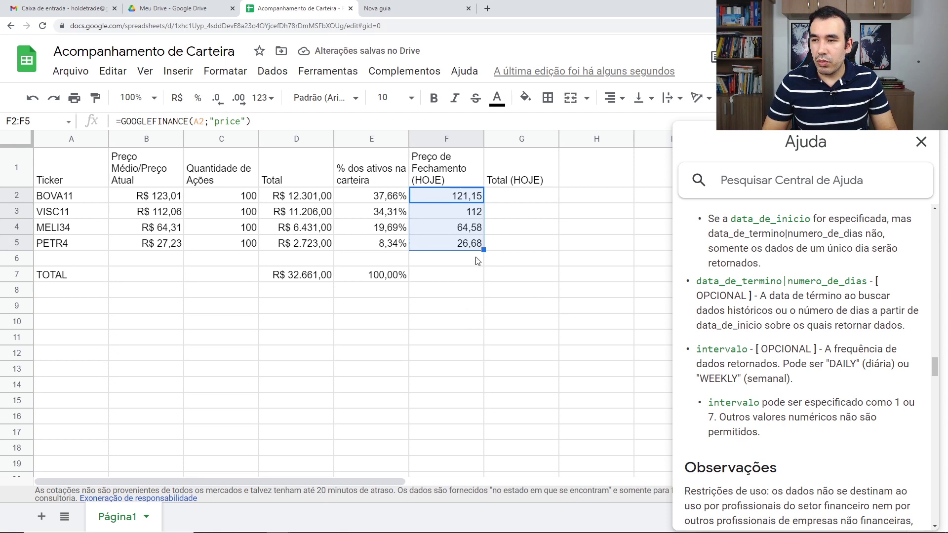
left_click(538, 203)
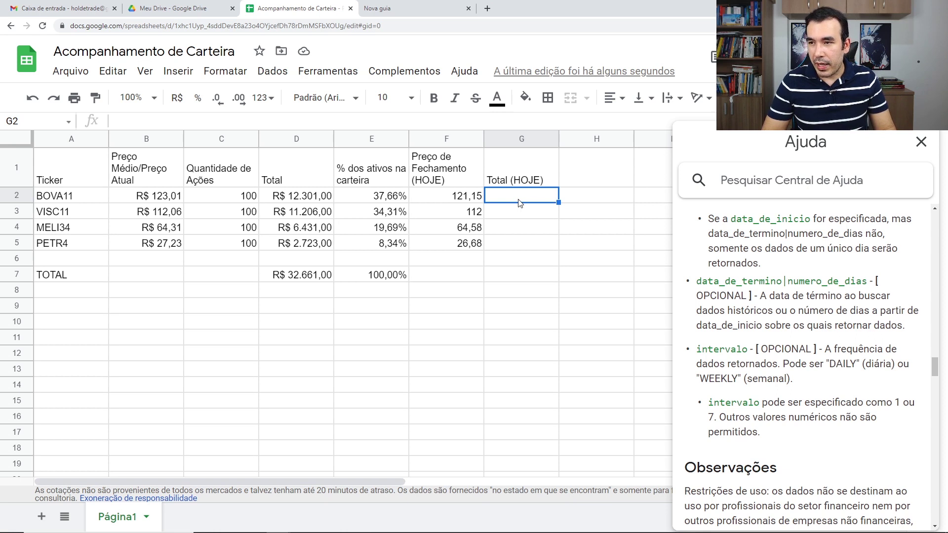
Enter =F2*C2 in G2, autofill it to G5, and format G2:G5 as R$ currency.
type("=")
left_click(466, 197)
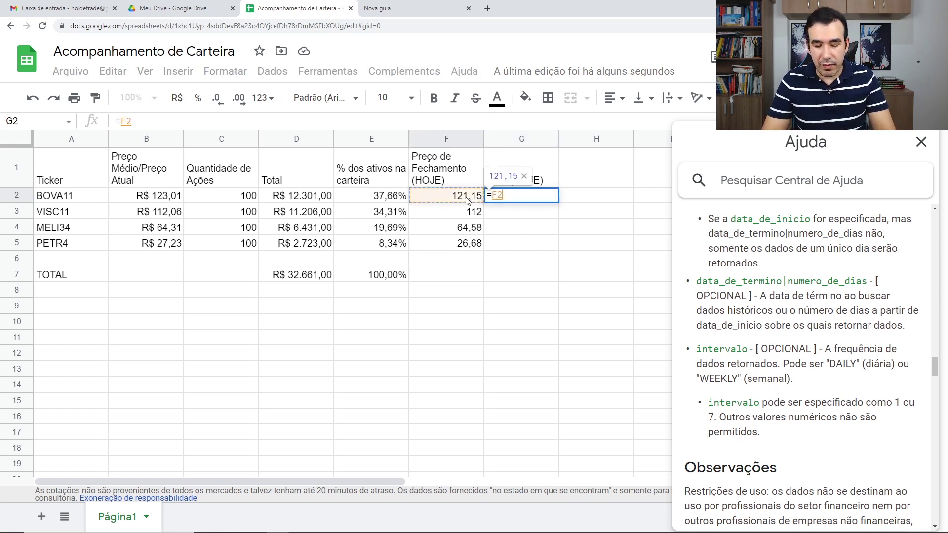
type("*")
left_click(220, 202)
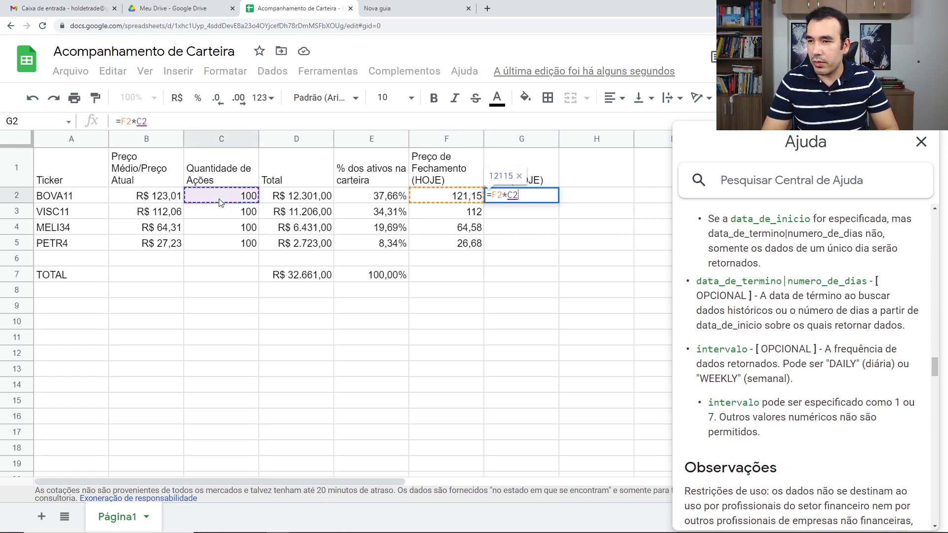
key("Return")
left_click(576, 307)
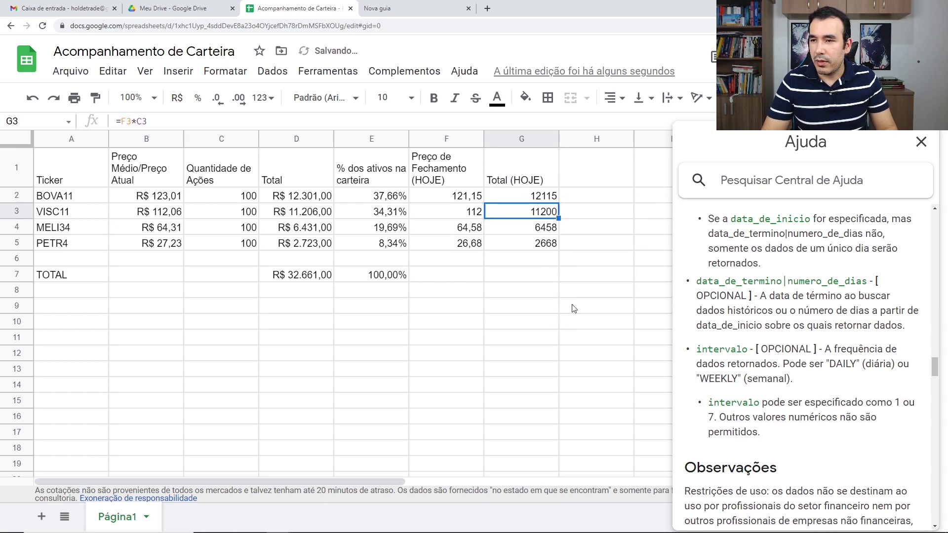
left_click_drag(539, 199, 541, 244)
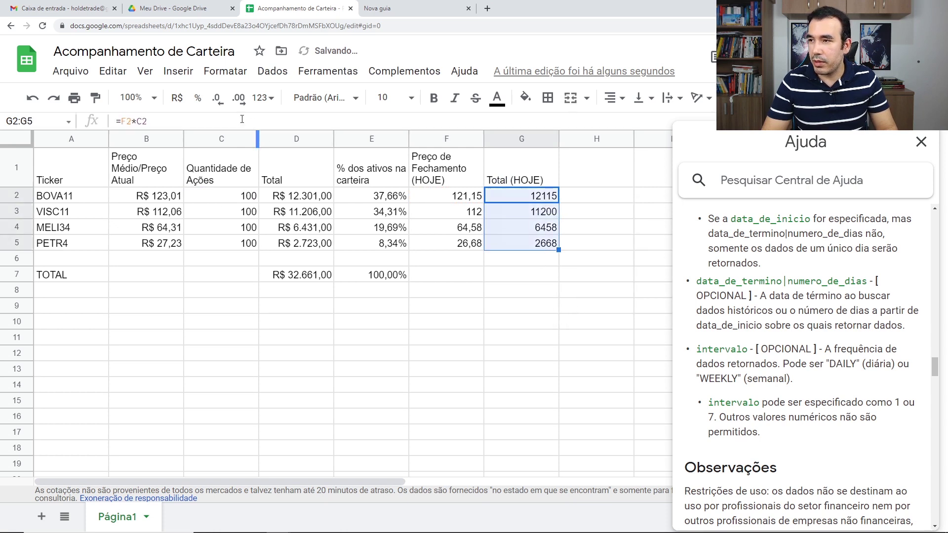
left_click(177, 98)
Sum G2:G5 in G7 with =SOMA, giving R$ 32.441,00.
left_click(517, 279)
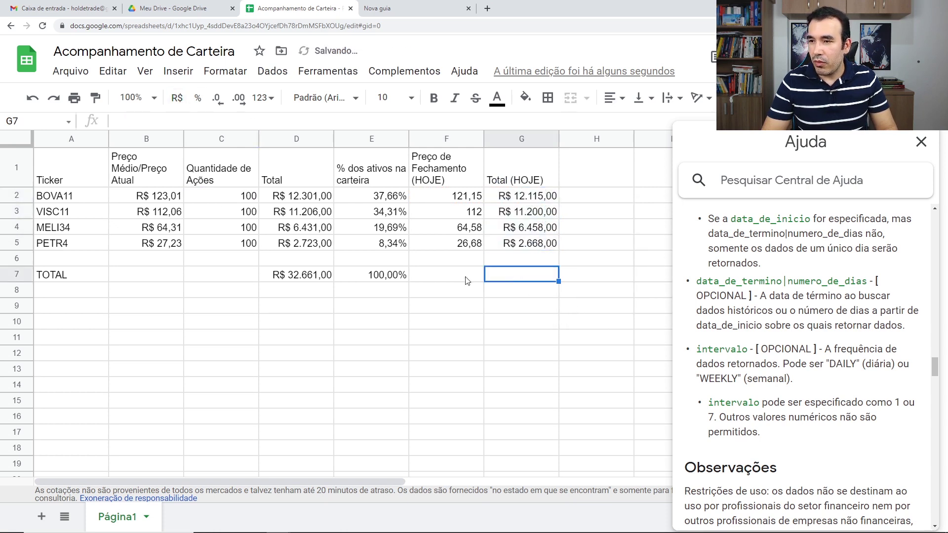
double_click(403, 278)
left_click(521, 278)
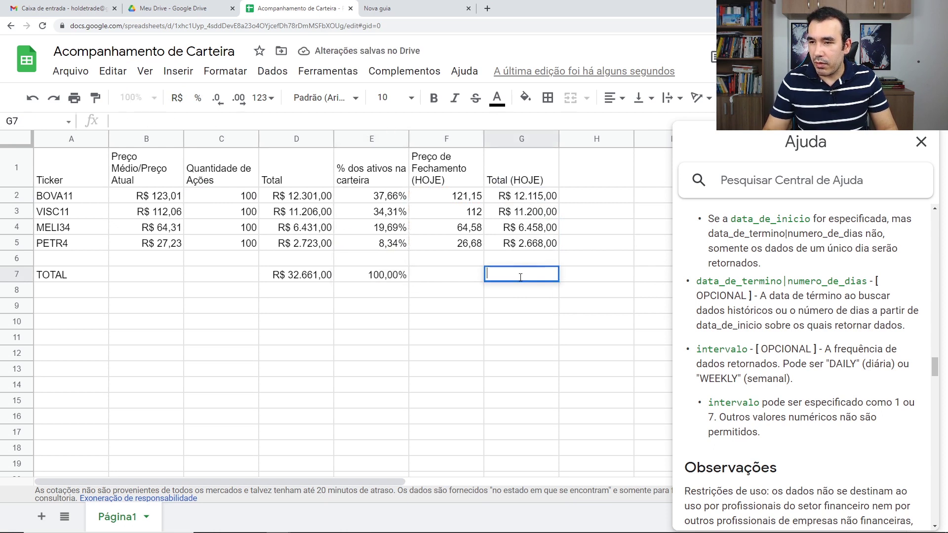
type("=SOMA")
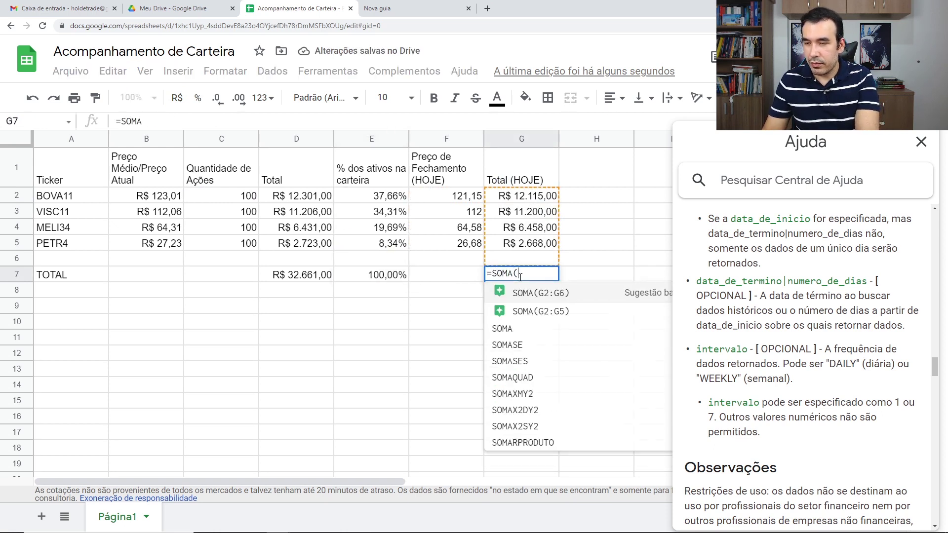
type("(")
left_click_drag(513, 199, 521, 247)
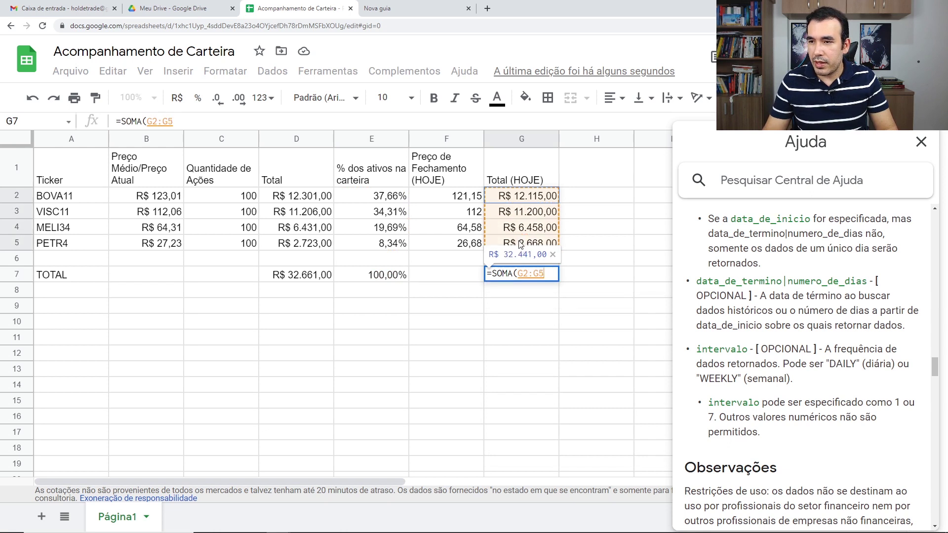
key("Return")
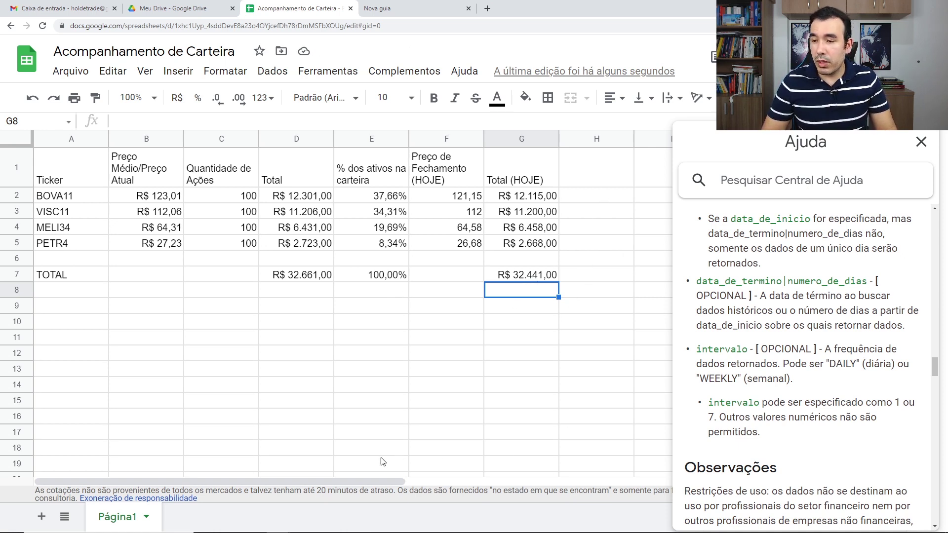
left_click_drag(374, 481, 405, 481)
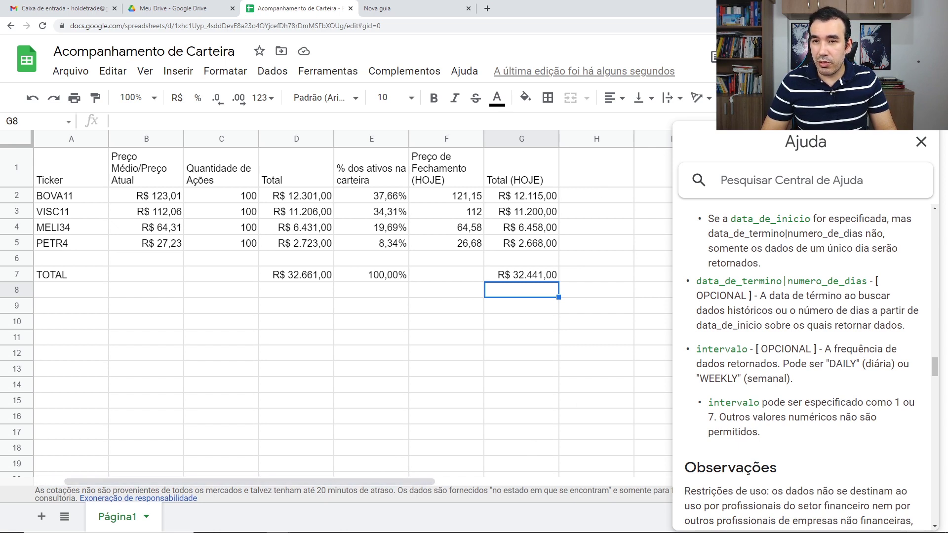
Close the help panel and add the wrapped header 'Maior preço do dia (HOJE)' in H1.
left_click(921, 142)
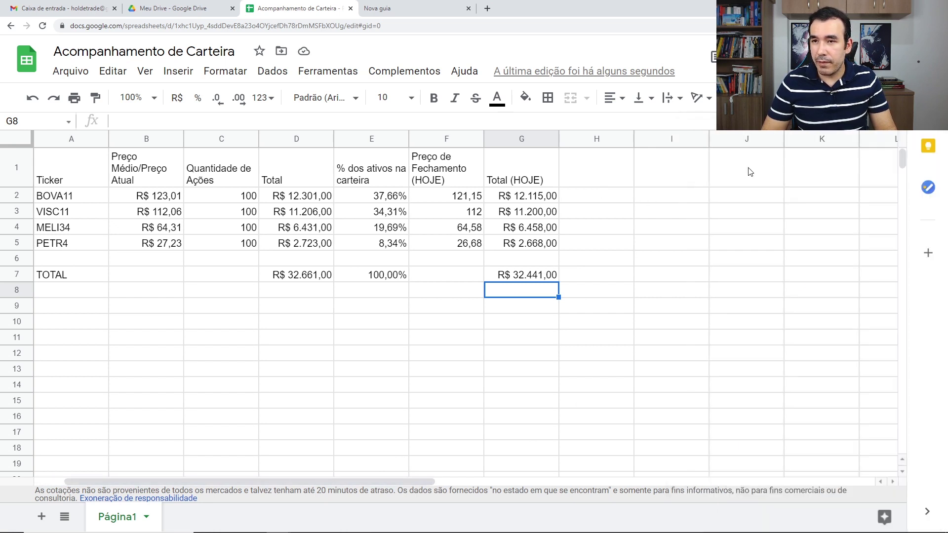
double_click(607, 184)
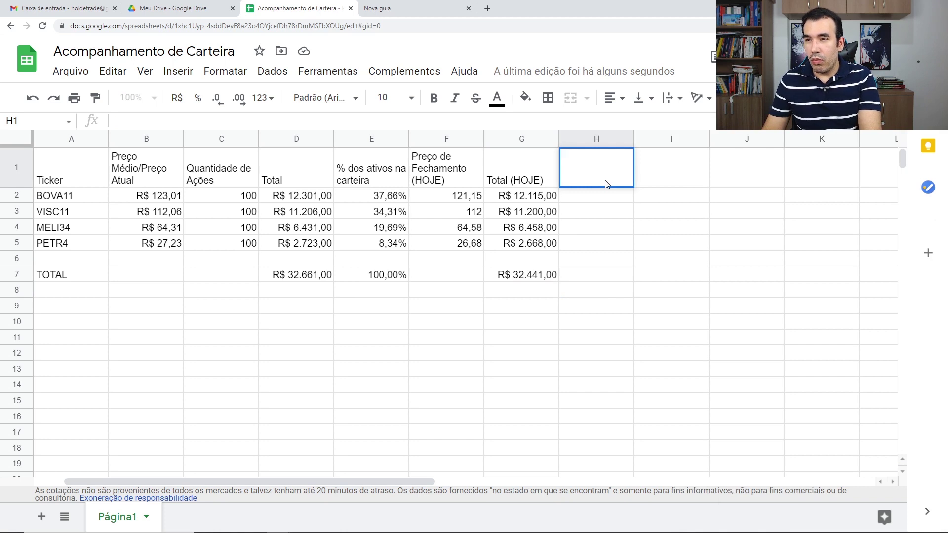
type("MA")
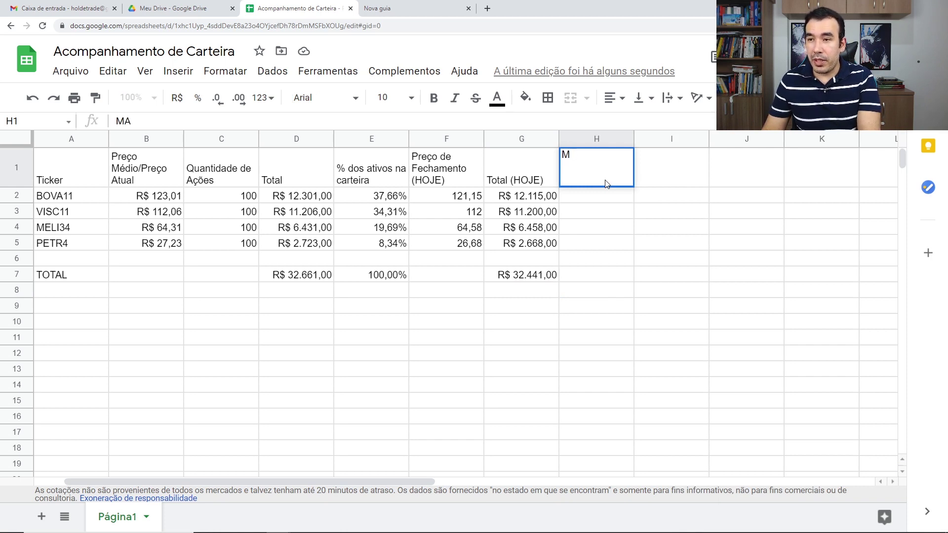
type("aio")
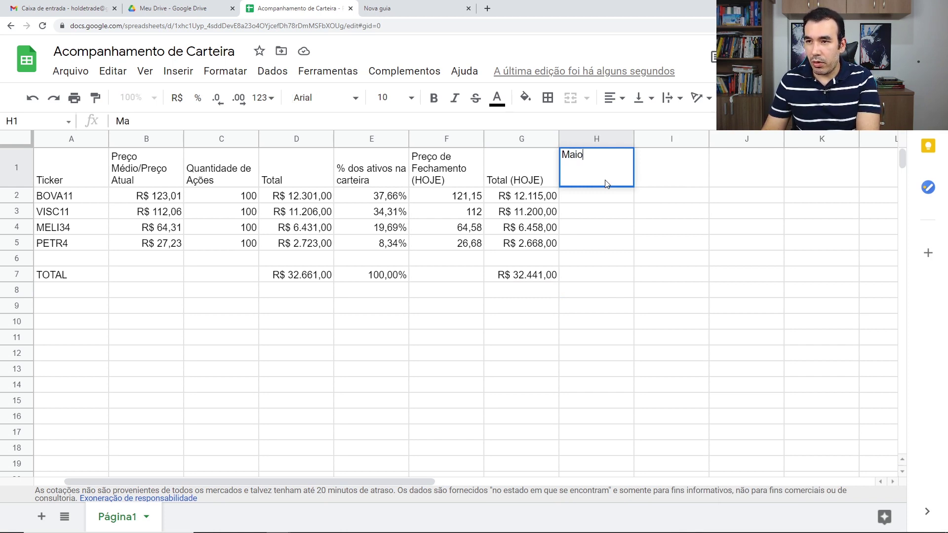
type("r preço do dia ")
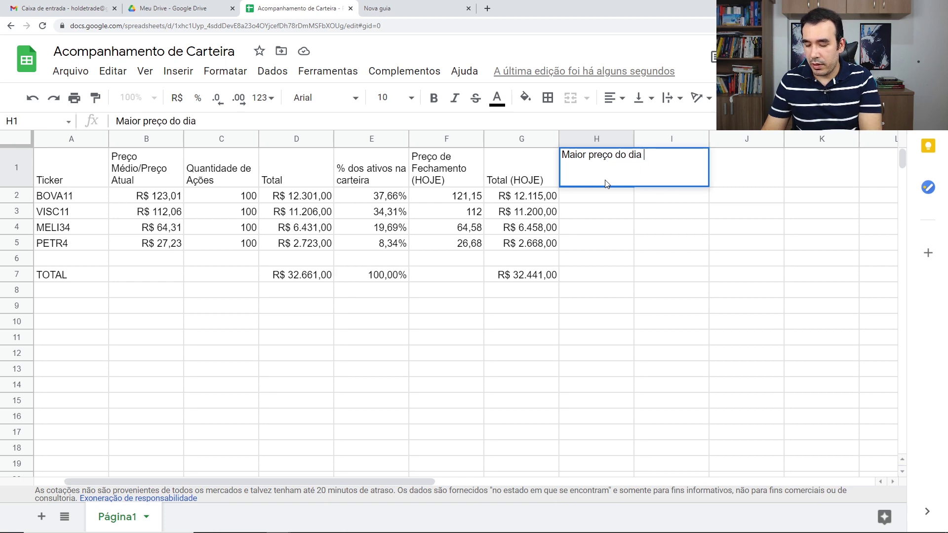
type("(HOJE)")
key("Return")
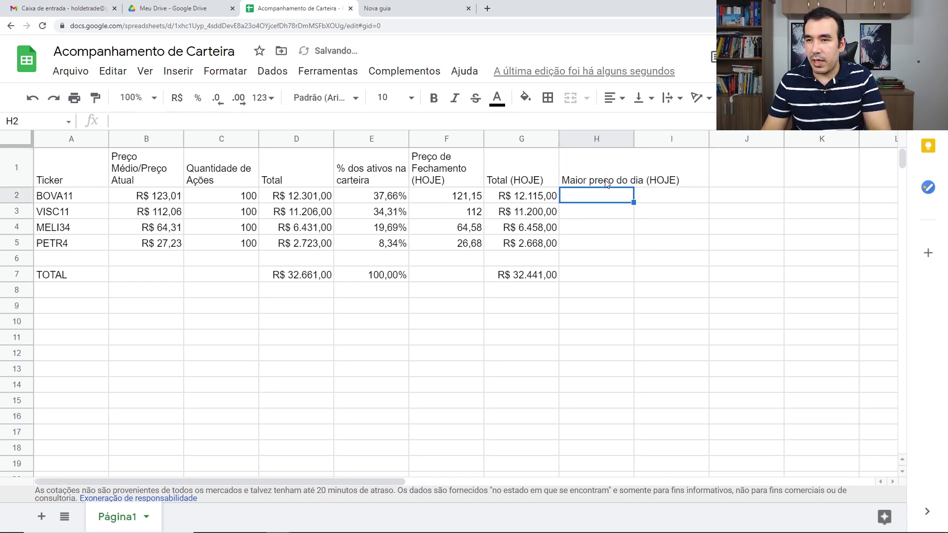
left_click(621, 168)
left_click(690, 108)
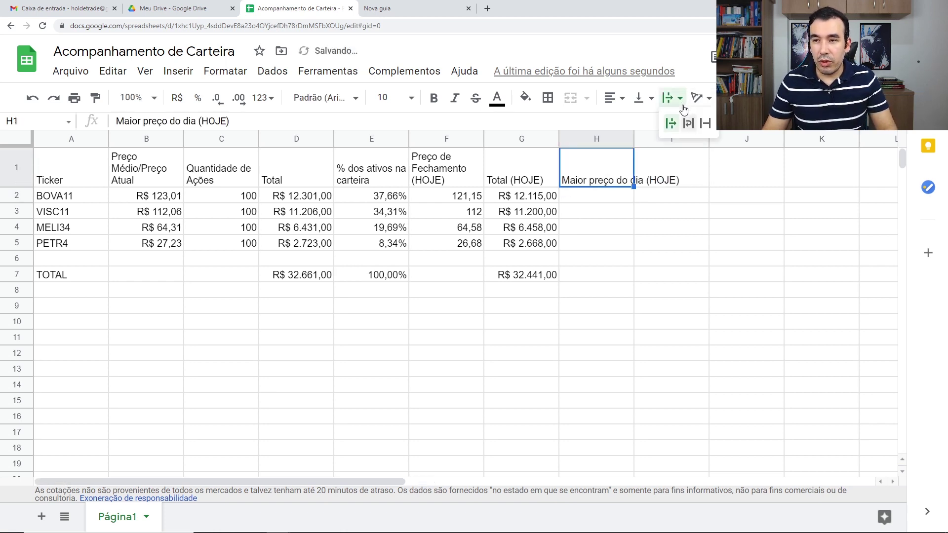
left_click(686, 121)
Add the wrapped header 'Menor preço do dia (HOJE)' in I1.
left_click(680, 174)
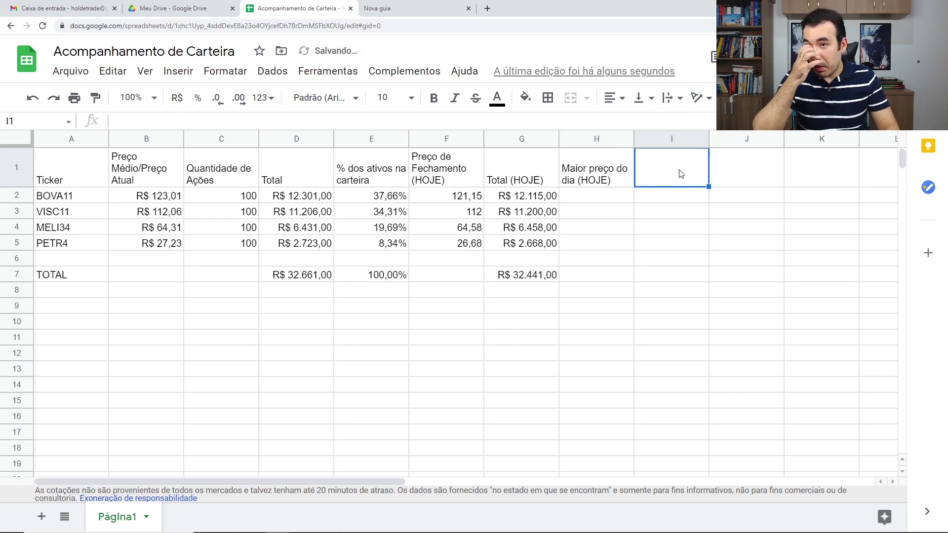
type("Menor ")
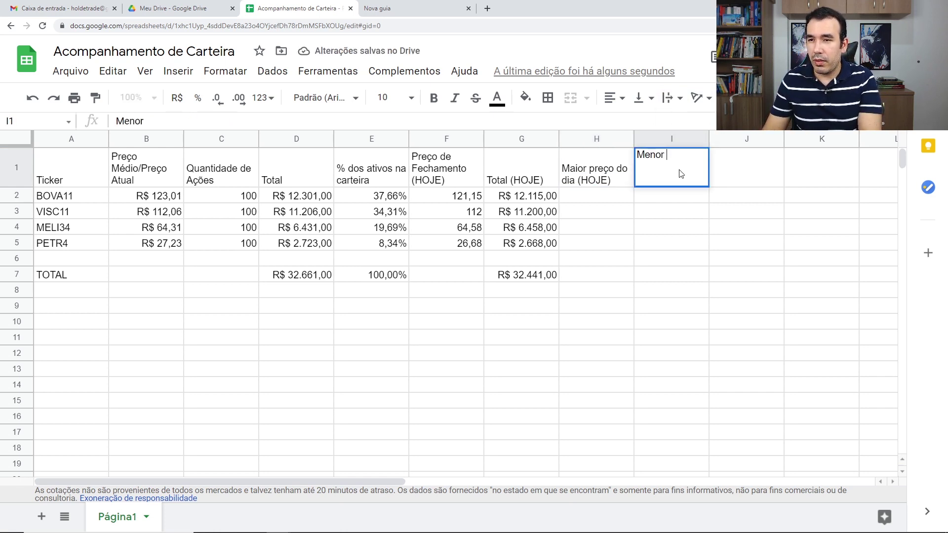
type("preço do dia ")
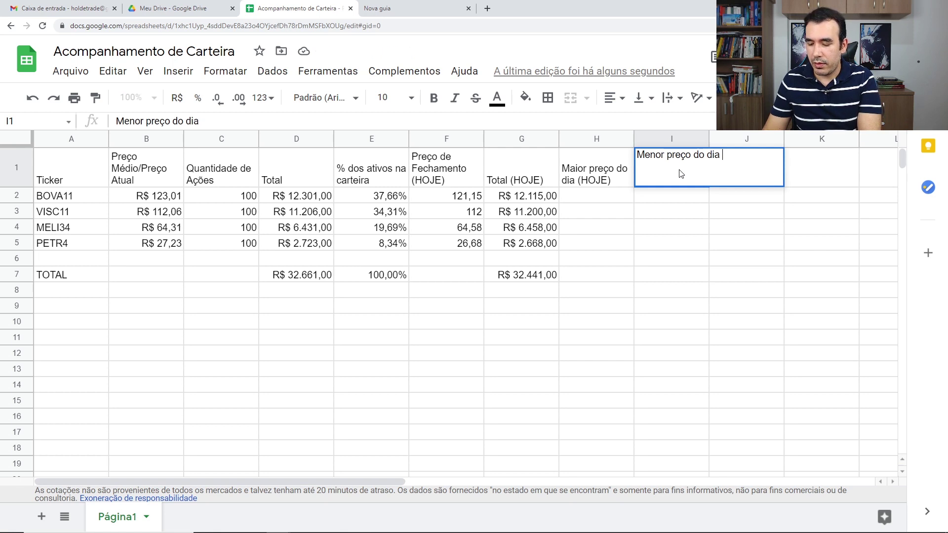
type("JO")
key("BackSpace")
key("BackSpace")
type("OJE")
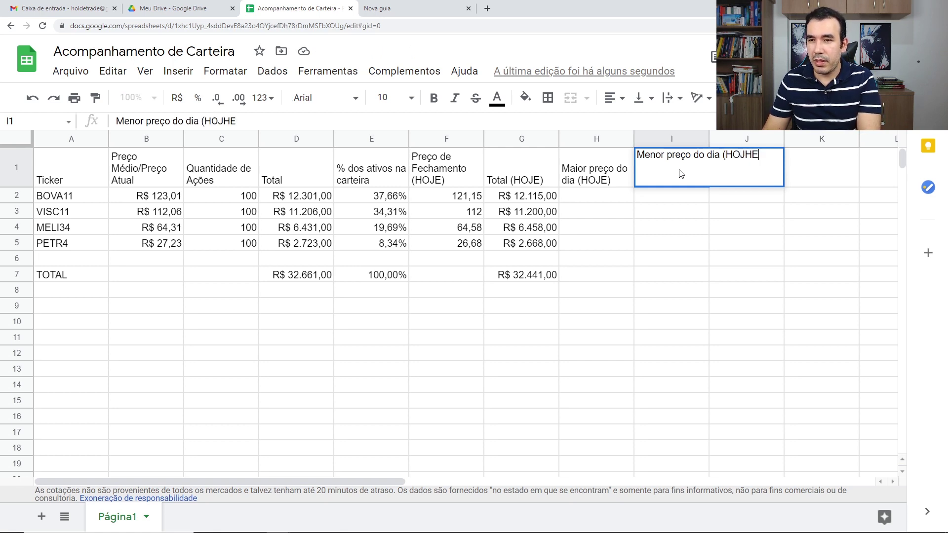
key("BackSpace")
type(")")
key("Return")
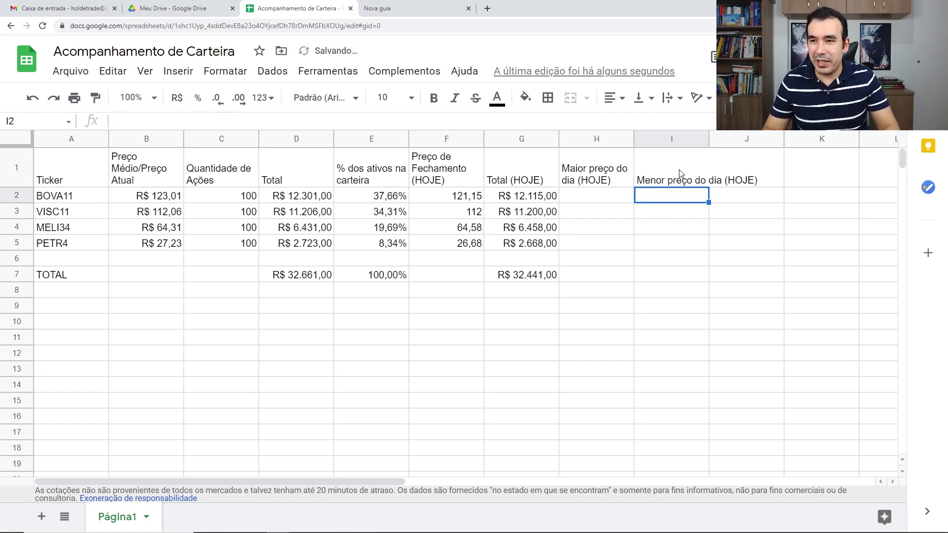
left_click(672, 170)
left_click(676, 98)
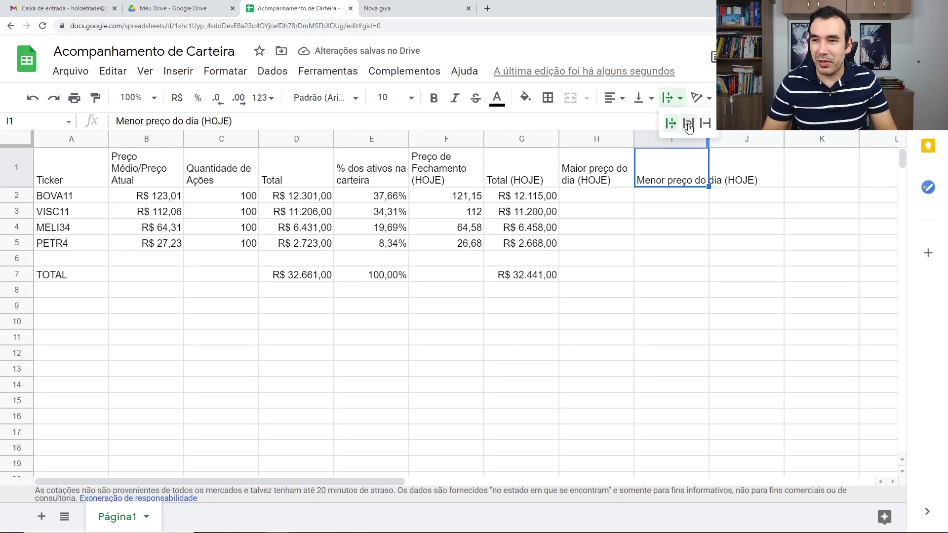
left_click(688, 123)
key("Down")
left_click(607, 198)
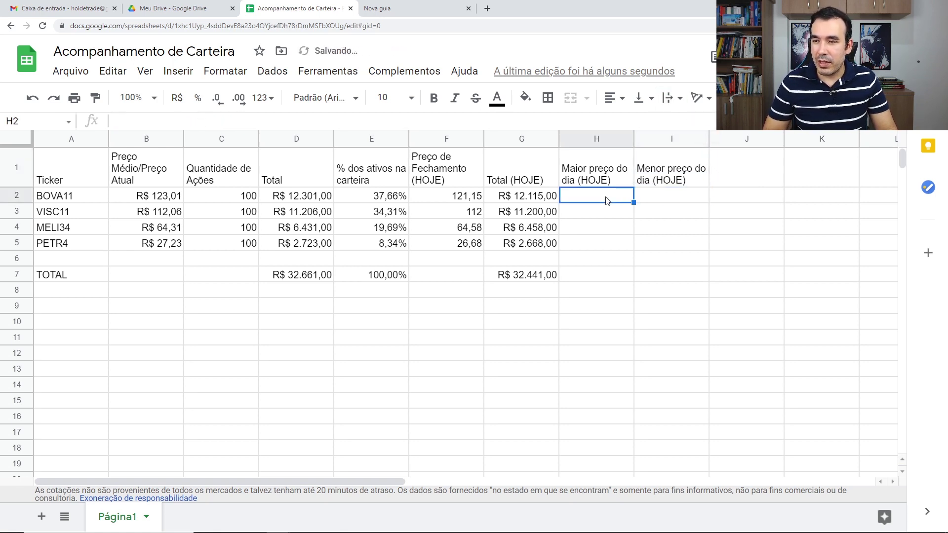
Enter =GOOGLEFINANCE(A2;"high") in H2, fill it to H5, and format H2:H5 as R$.
type("=goo")
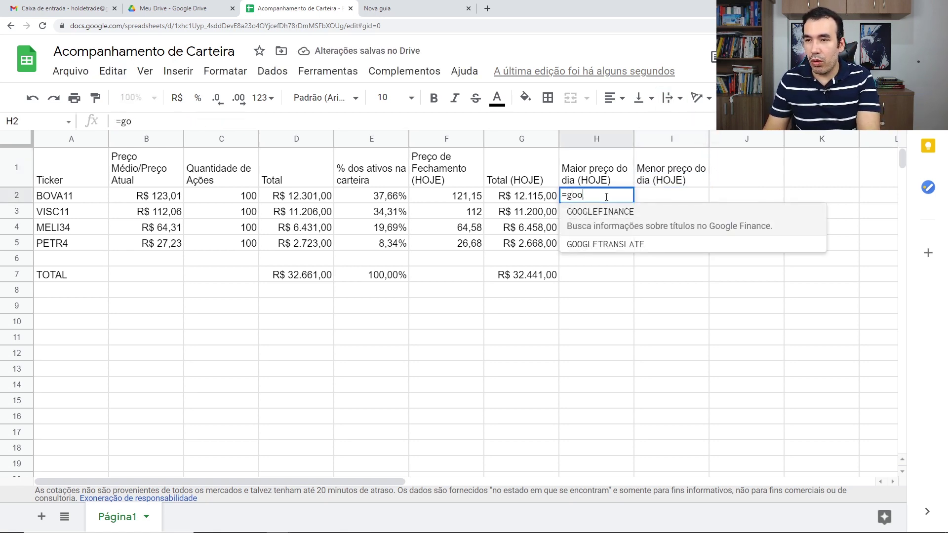
left_click(616, 216)
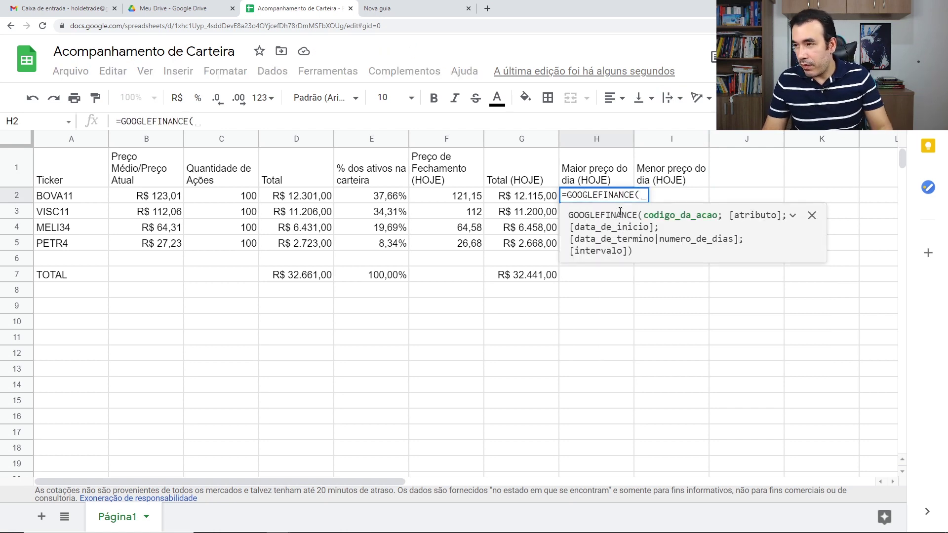
left_click(69, 198)
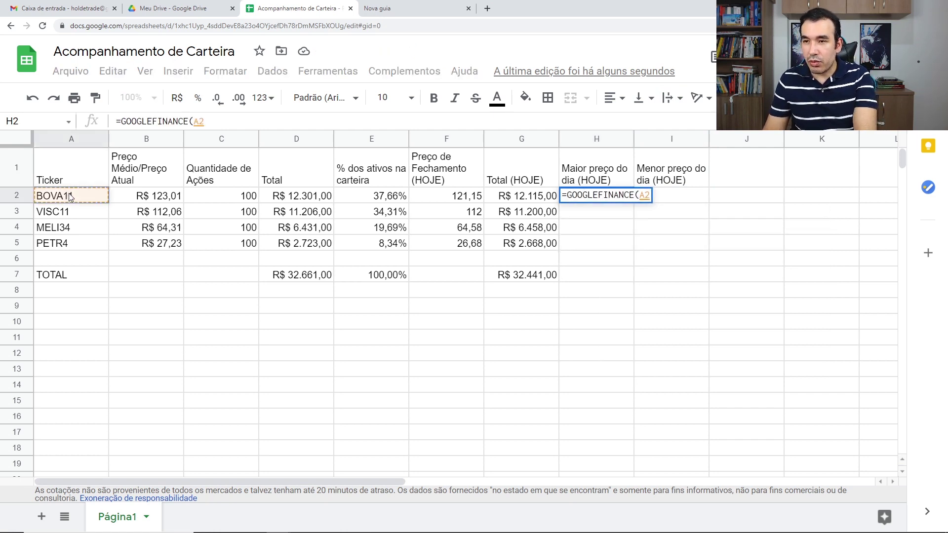
type(";")
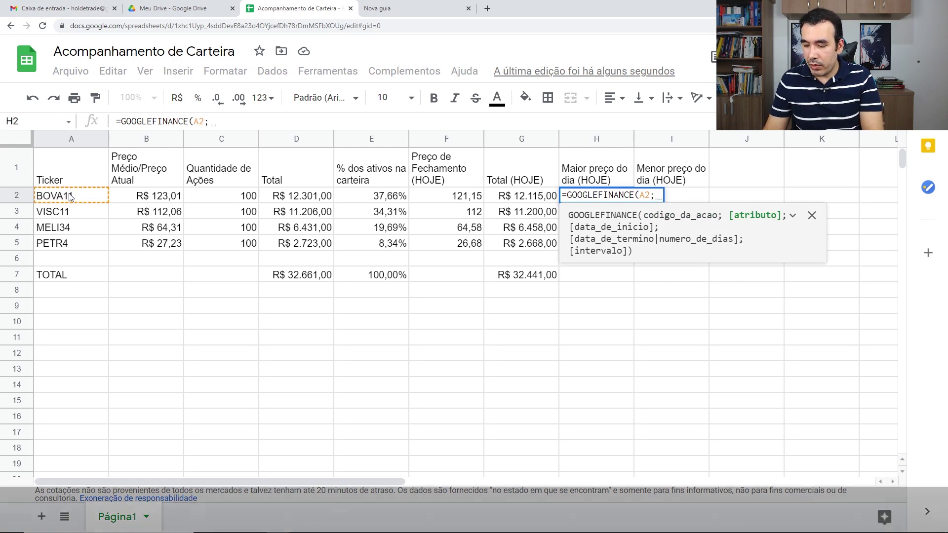
type("\"")
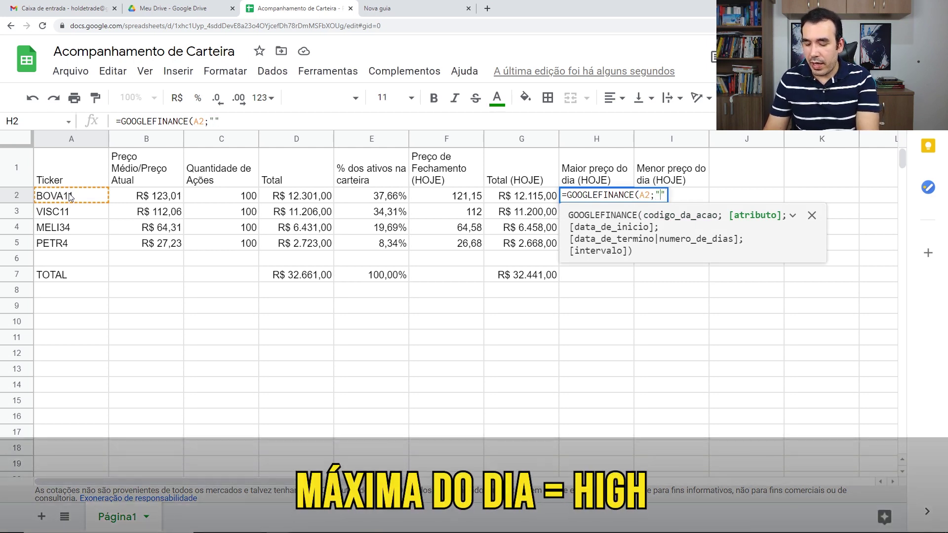
type("high")
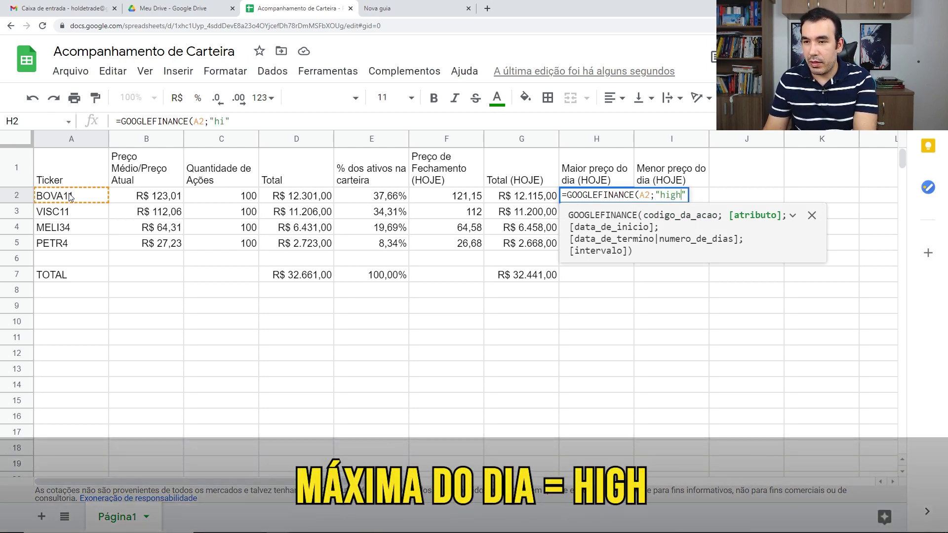
type(")")
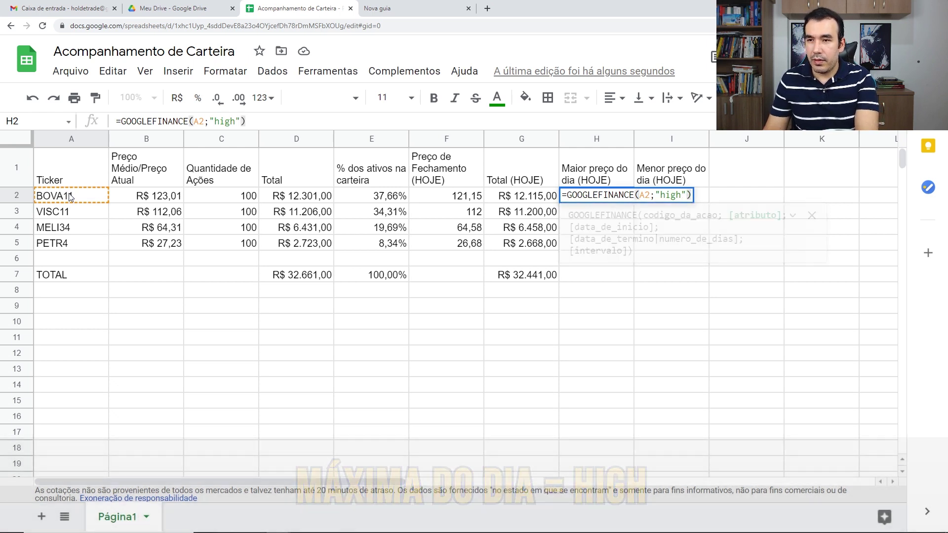
key("Return")
left_click(575, 198)
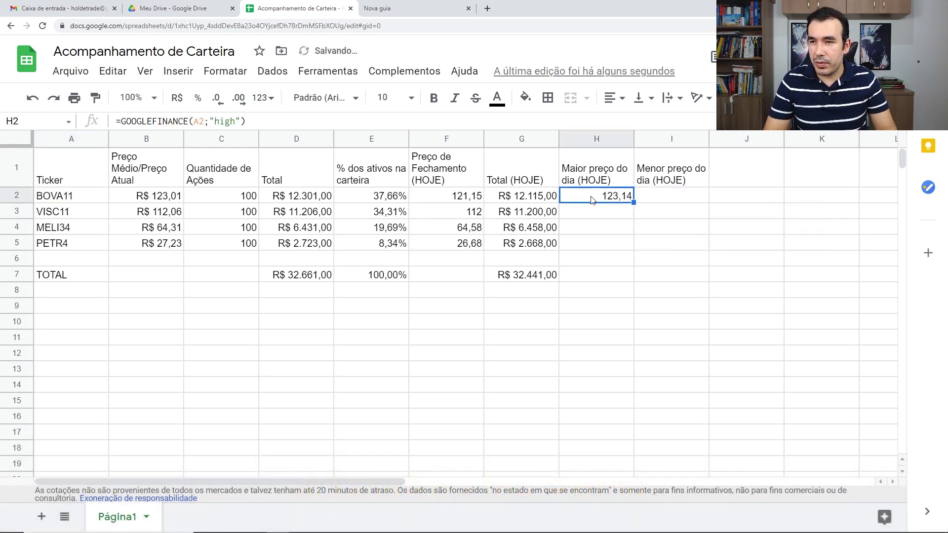
left_click_drag(634, 202, 633, 241)
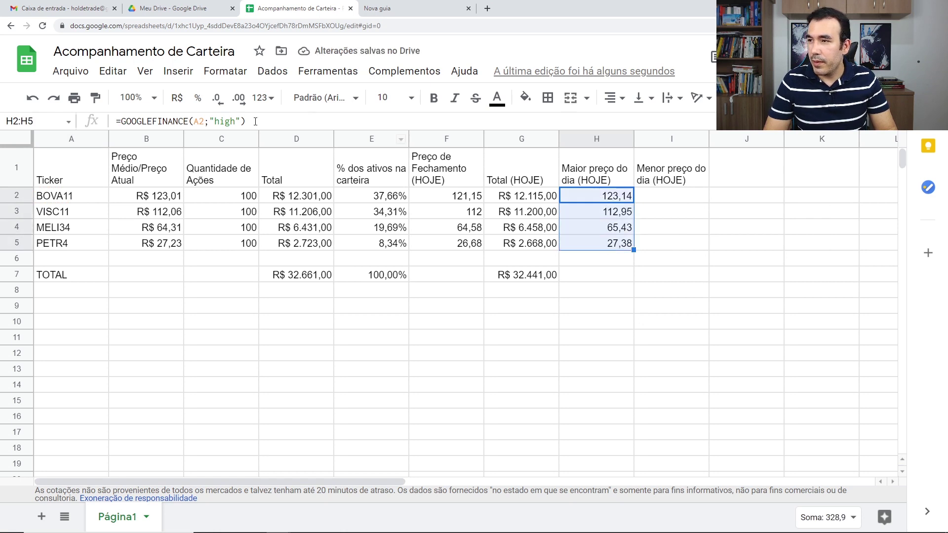
left_click(177, 97)
left_click(664, 197)
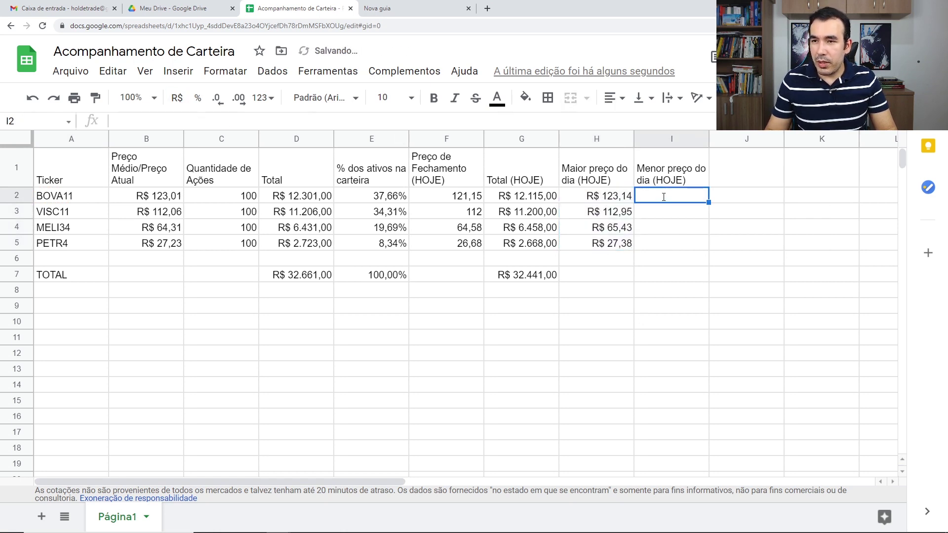
Enter =GOOGLEFINANCE(A2;"low") in I2 and copy it down through I5.
type("=")
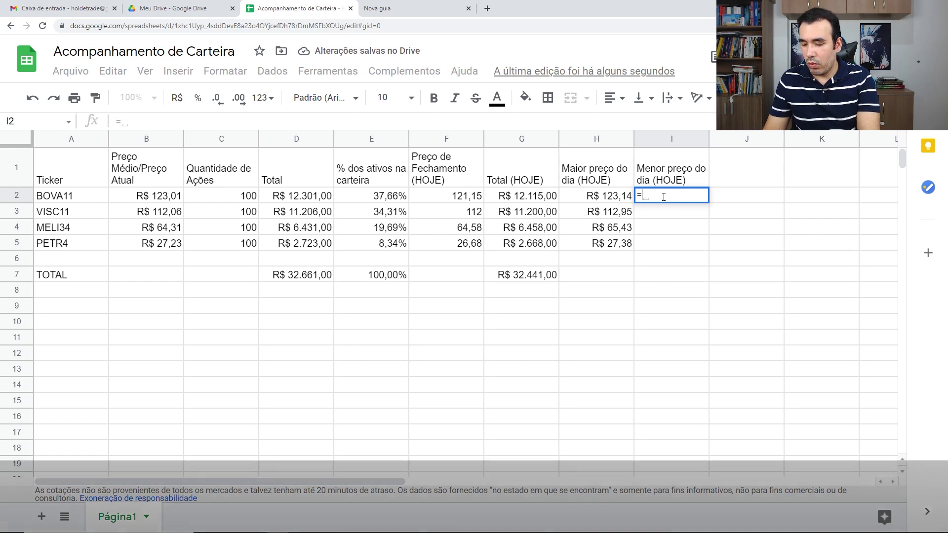
type("goo")
key("Tab")
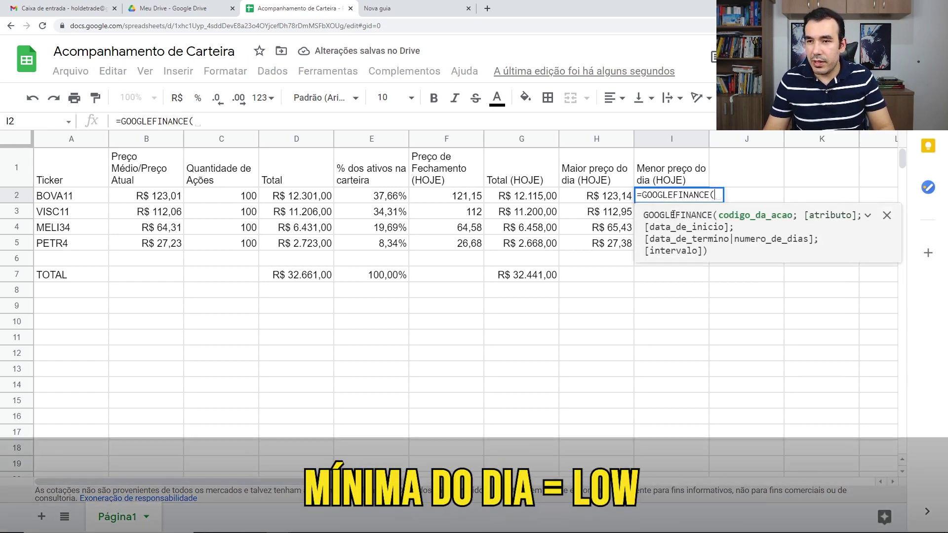
left_click(84, 198)
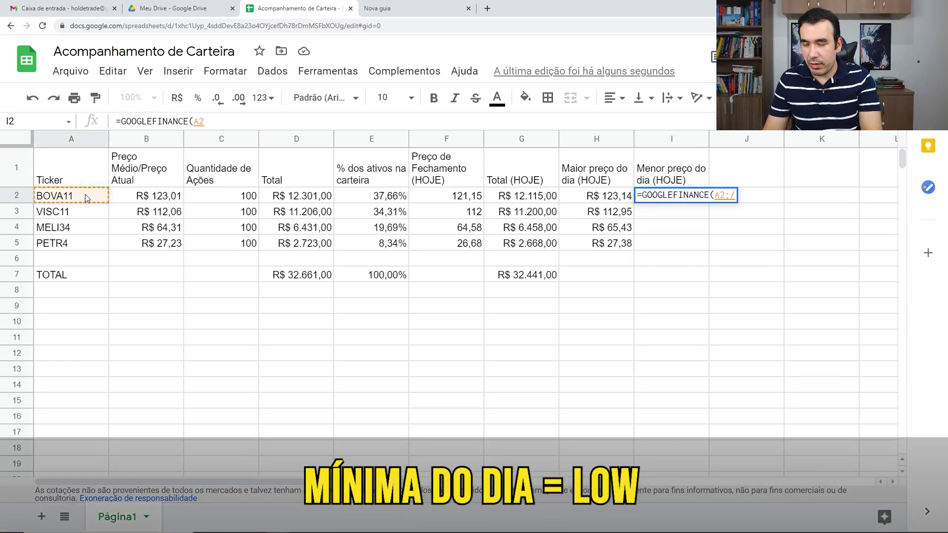
type(";")
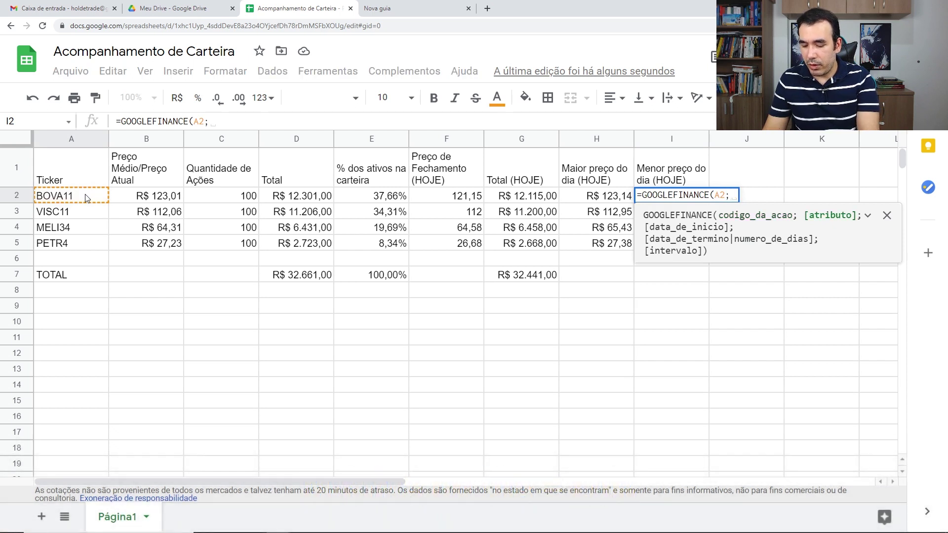
type("\"l")
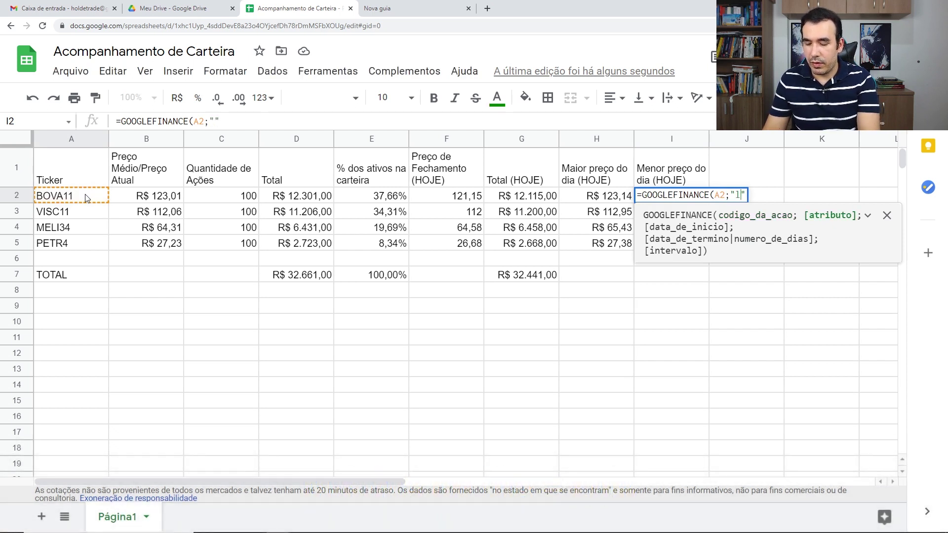
type("ow)")
key("BackSpace")
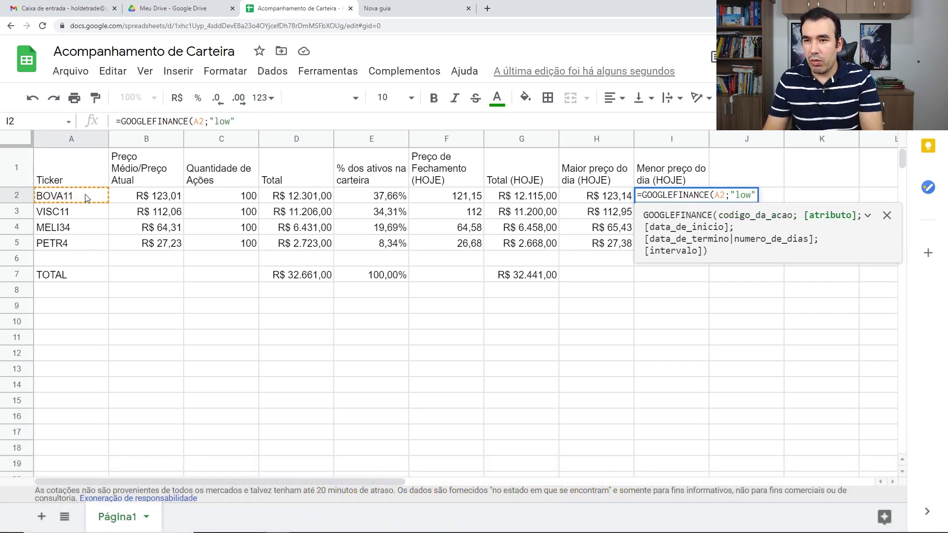
key("End")
type(")")
key("Return")
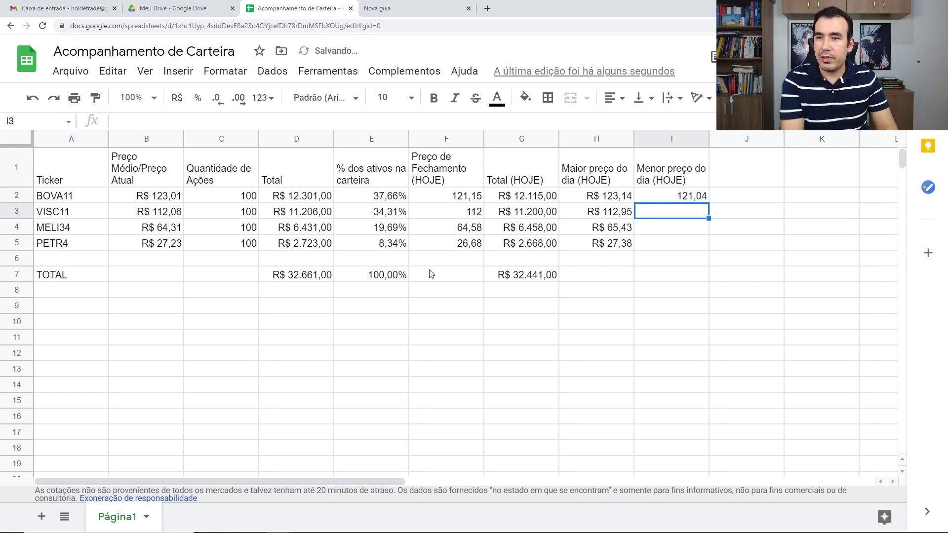
left_click(702, 196)
left_click_drag(708, 202, 706, 242)
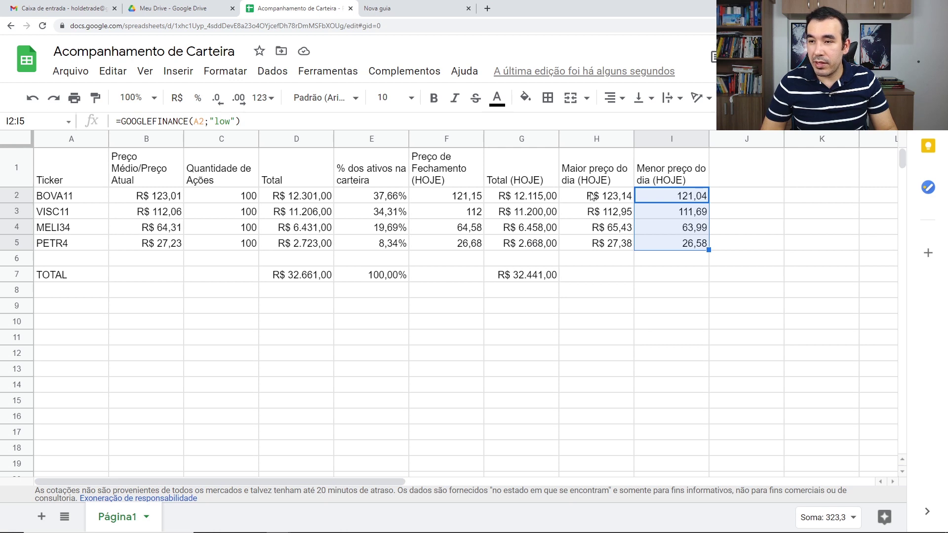
Insert a column left of the daily highs and title it 'Variação Percentual'.
right_click(601, 144)
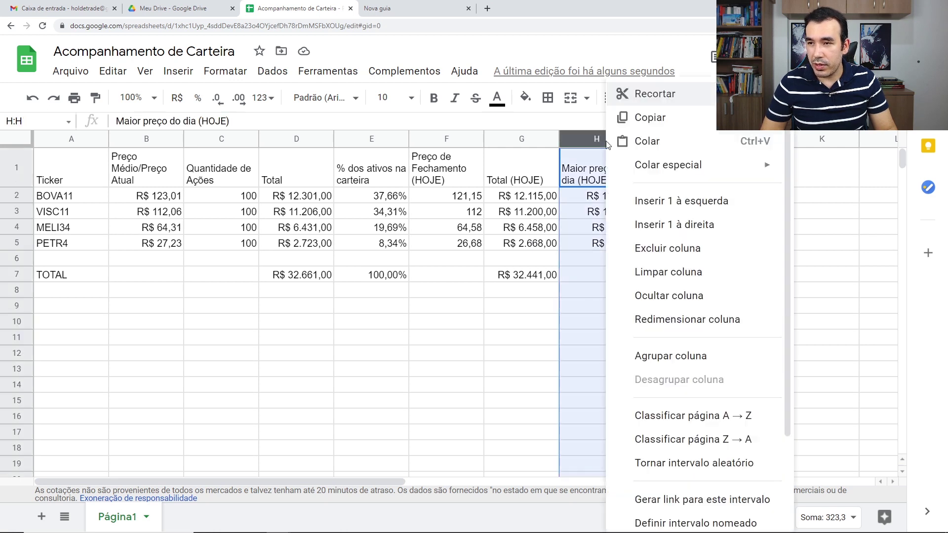
left_click(700, 210)
left_click(604, 183)
type("V")
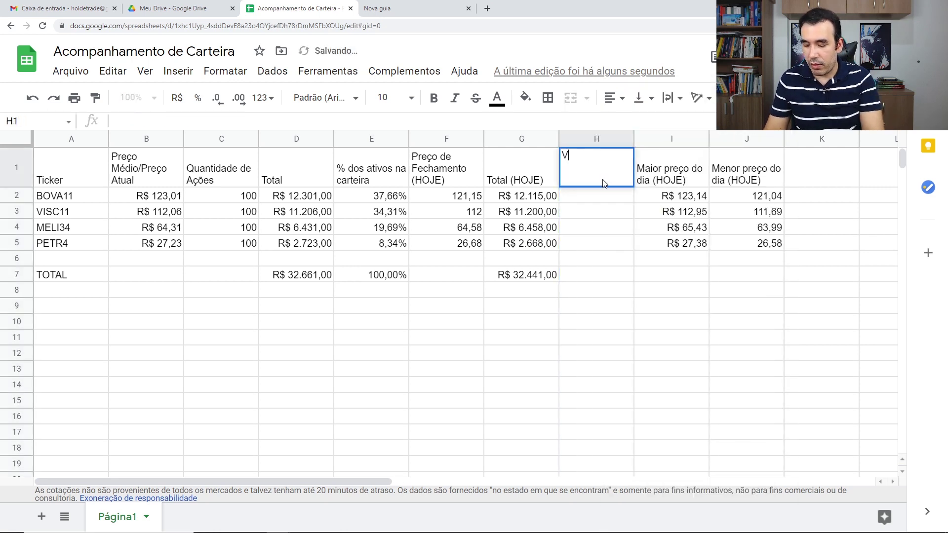
type("ariação ")
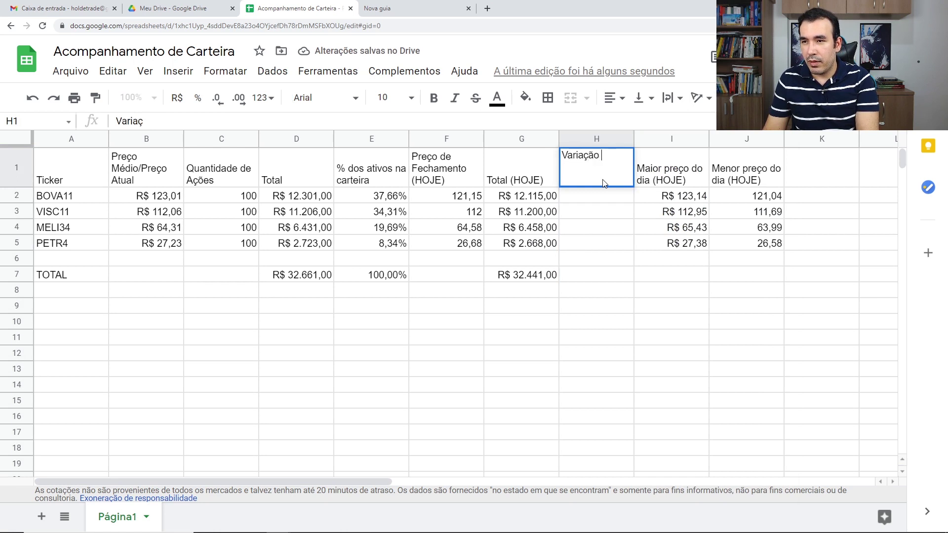
type("Percentual")
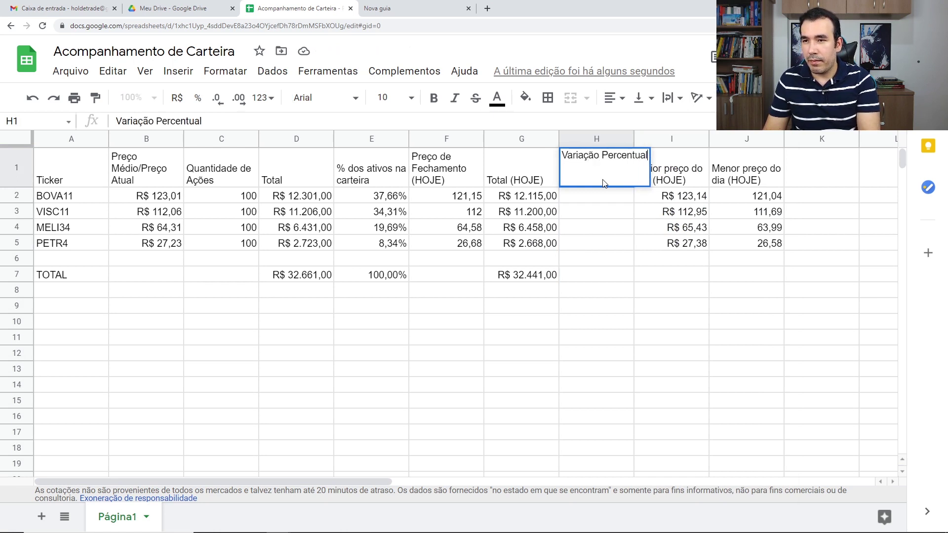
key("Return")
left_click(604, 183)
Build BOVA11's change formula =(G2/D2)-1 in H2.
left_click(612, 198)
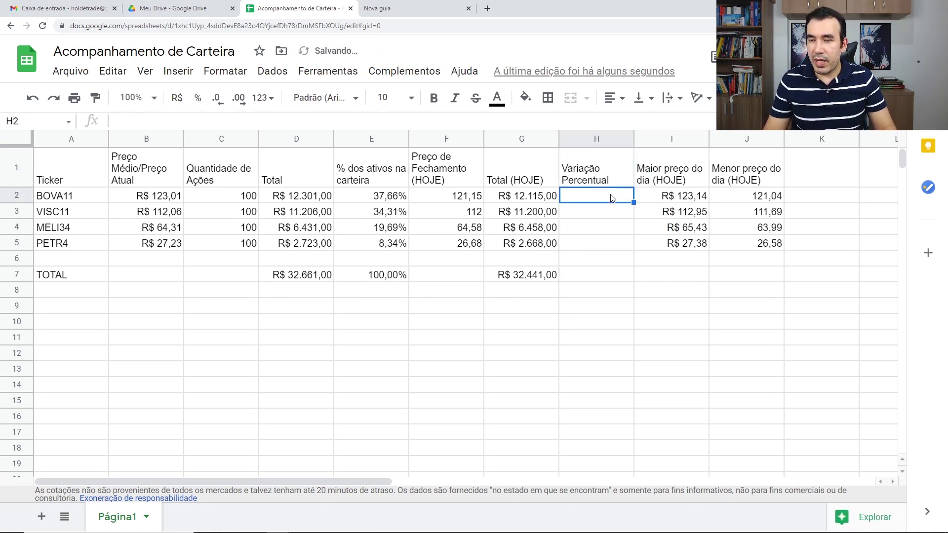
type("=")
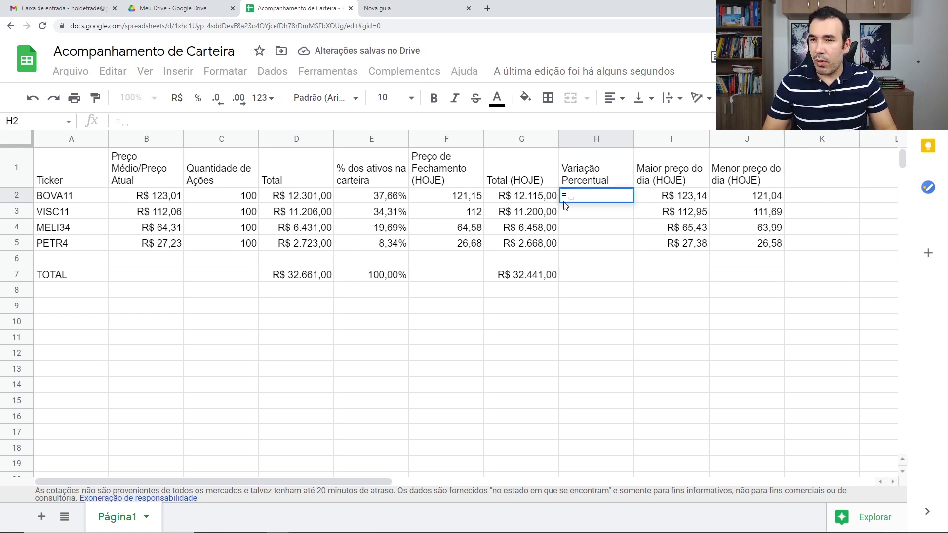
left_click(537, 201)
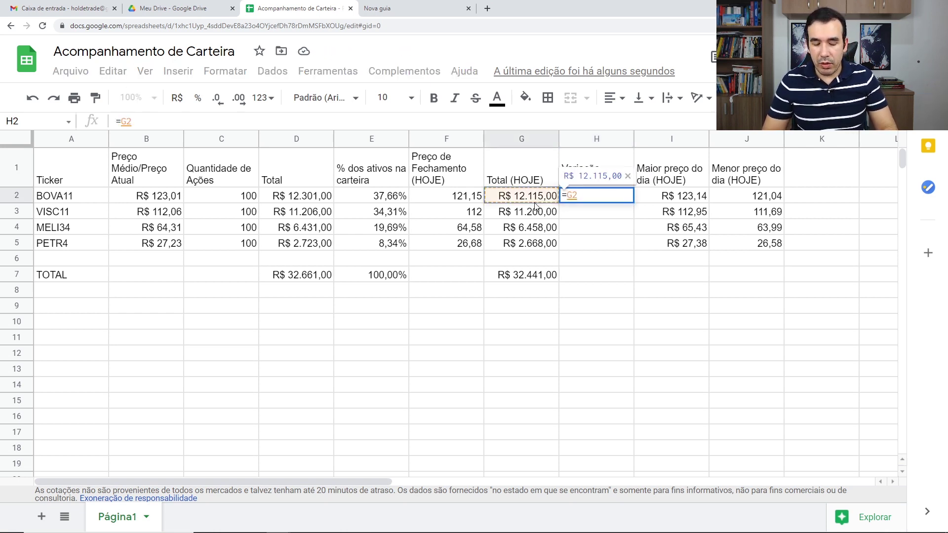
type("/")
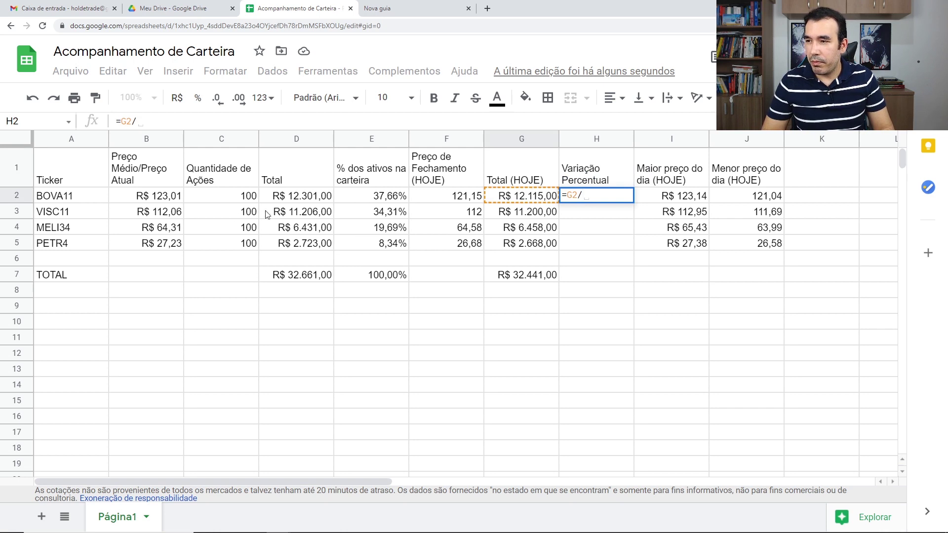
left_click(296, 202)
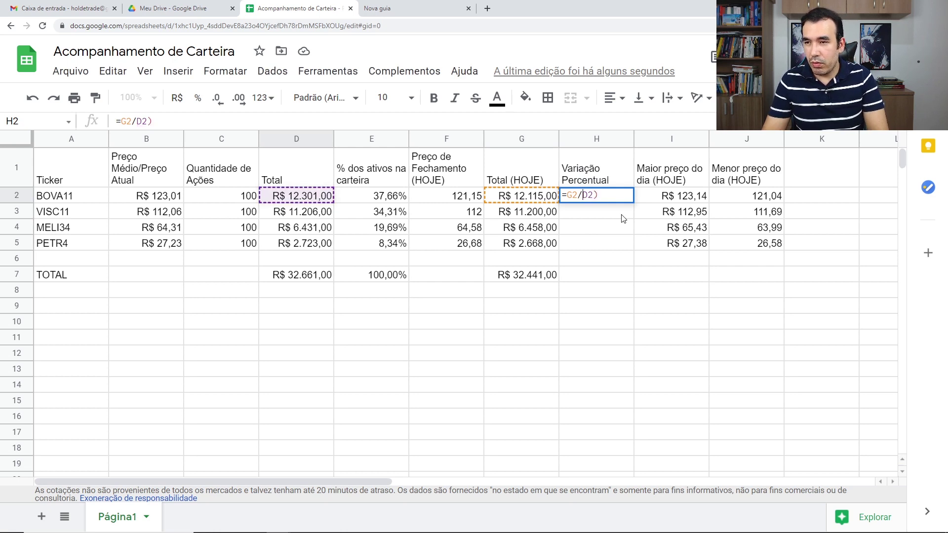
type(")")
key("Left")
key("Left")
key("Left")
type("(")
key("End")
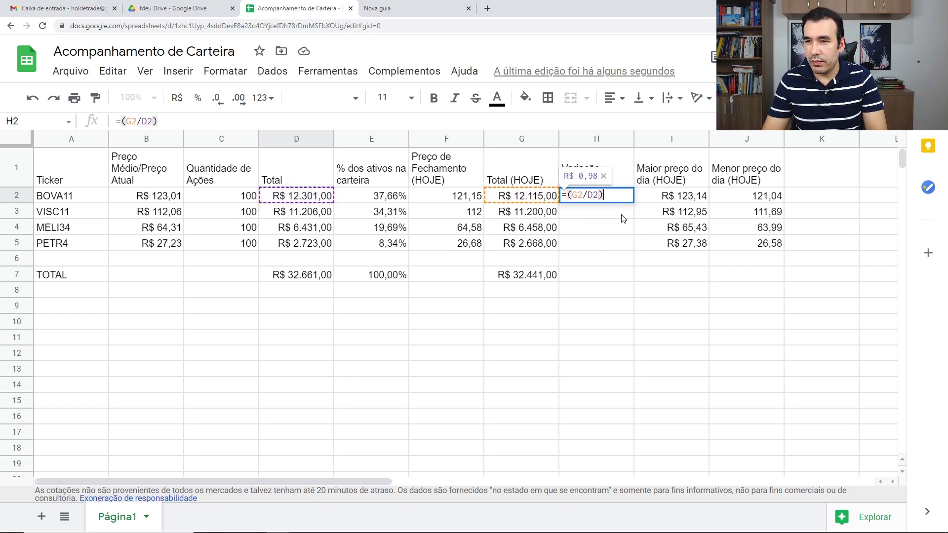
Finish the =(G2/D2)-1 formula in H2, fill it down to H5, and format H2:H5 as percentages.
type("-*")
key("Return")
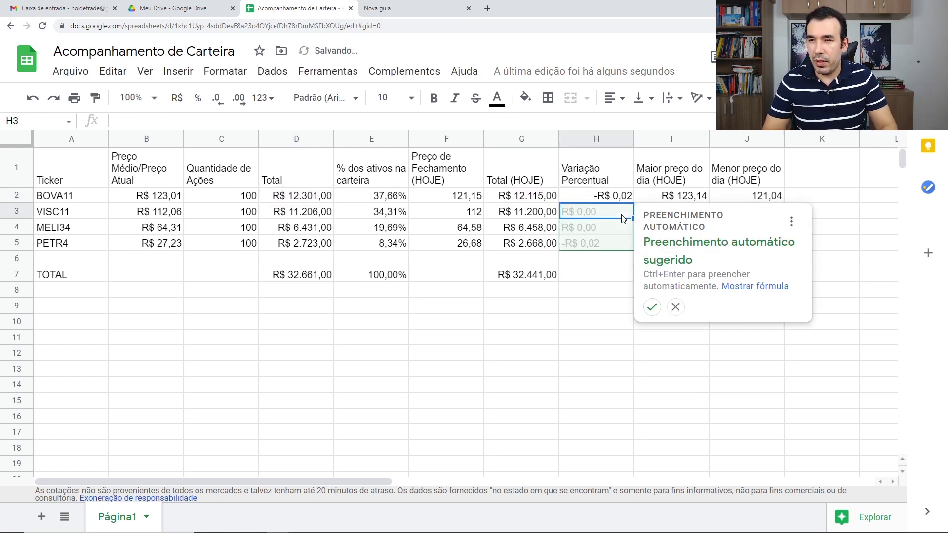
left_click(652, 307)
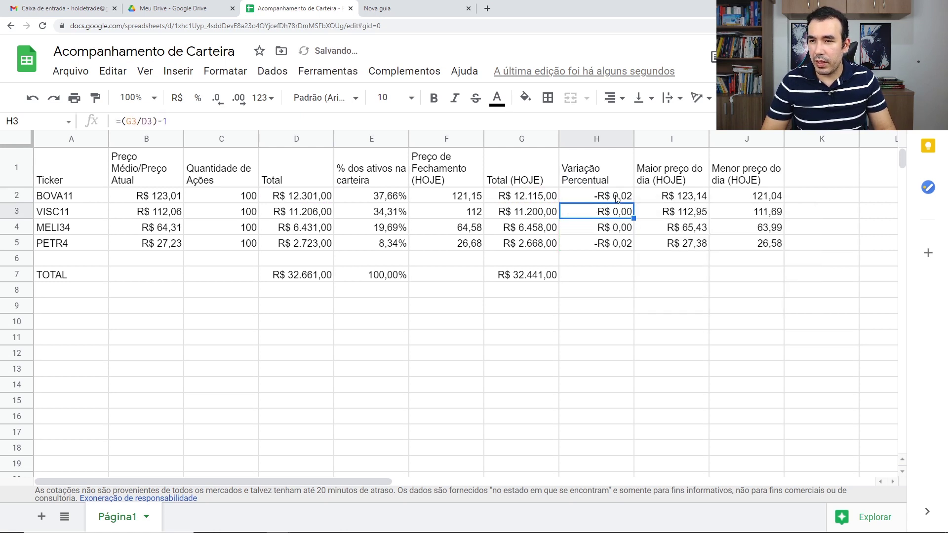
left_click_drag(616, 199, 612, 243)
left_click(197, 98)
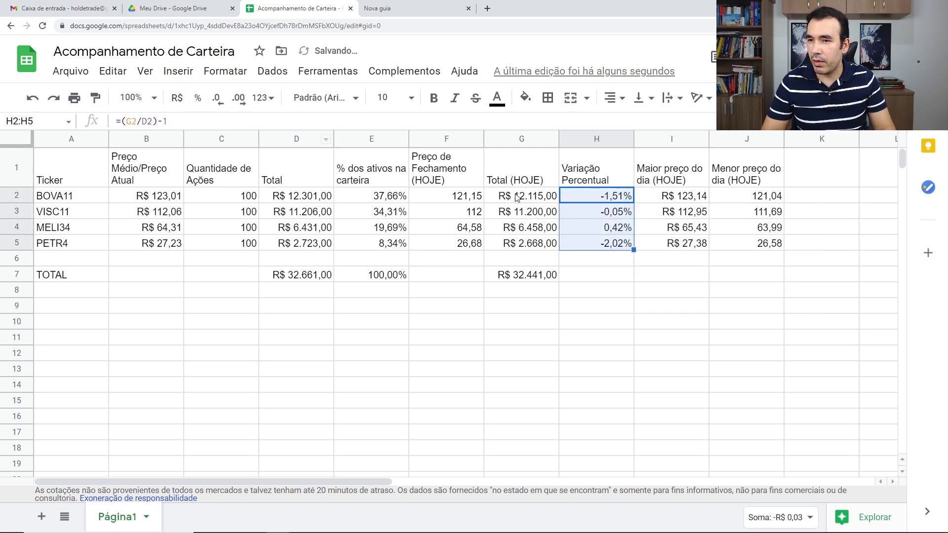
Check the percentage-change formulas for BOVA11, MELI34 and PETR4.
left_click(605, 200)
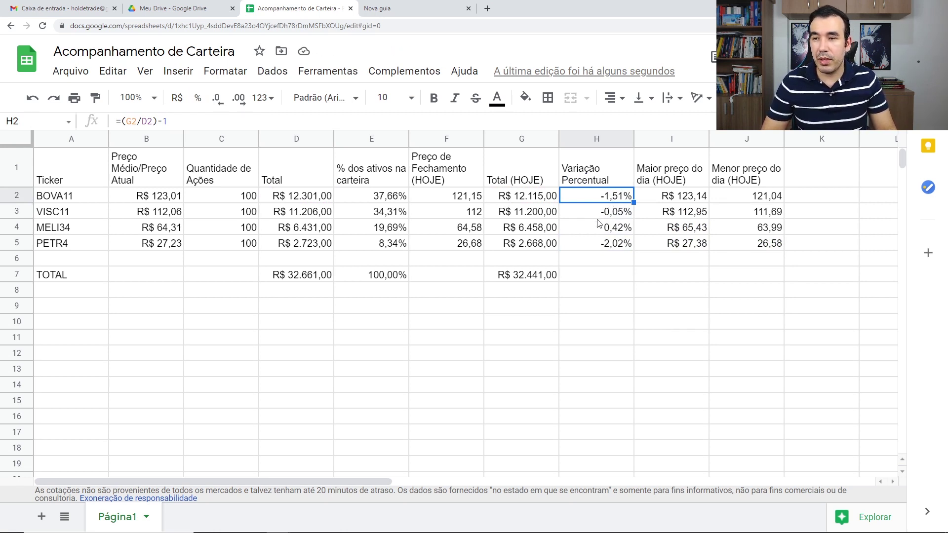
left_click(612, 232)
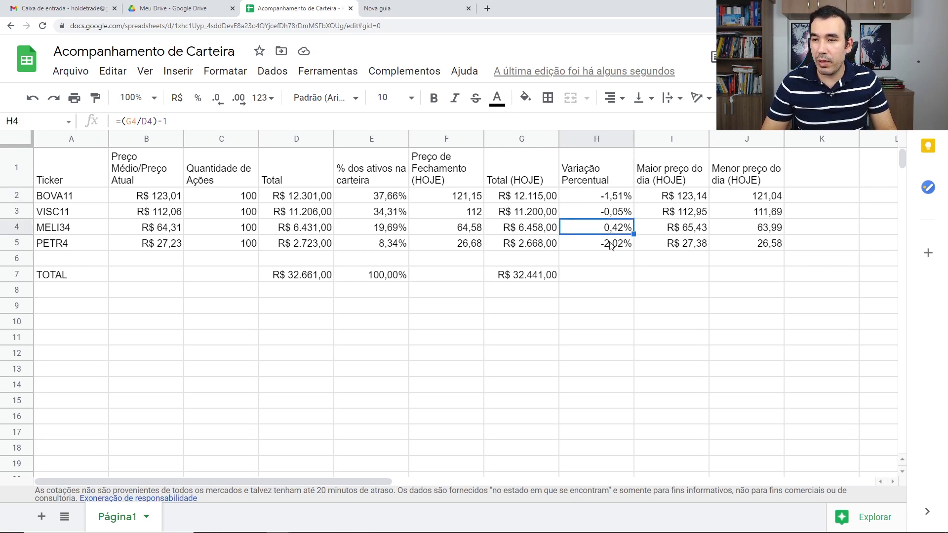
left_click(611, 247)
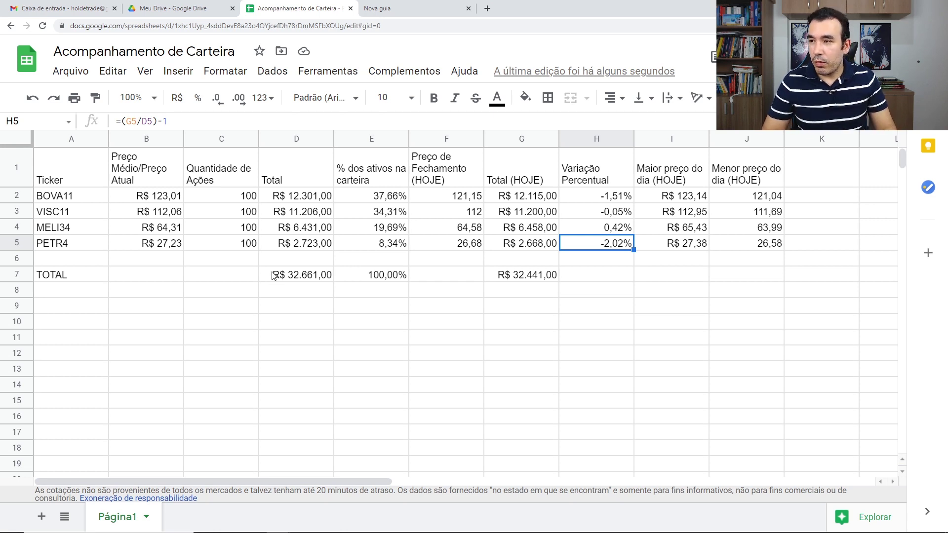
Append -10 to B2's GOOGLEFINANCE opening-price formula.
left_click(167, 200)
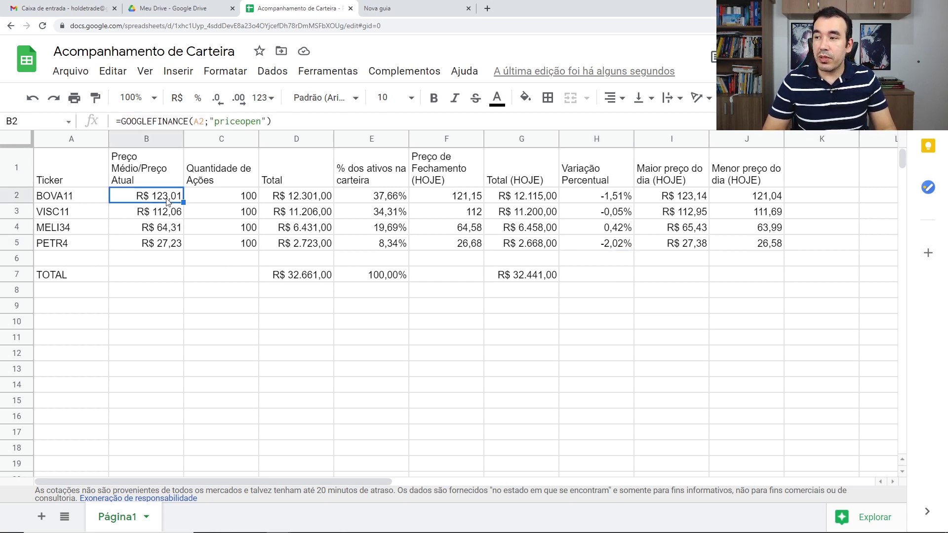
double_click(167, 200)
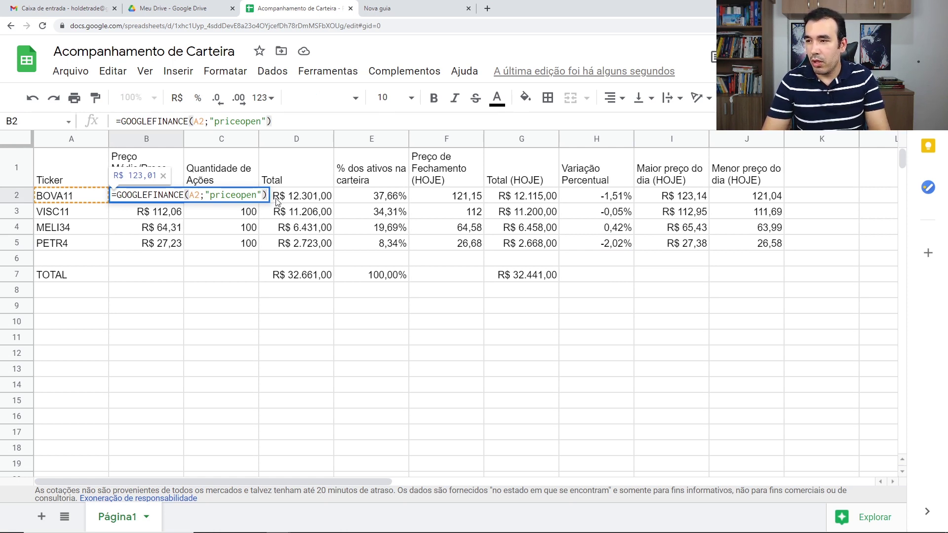
type("-10")
key("Return")
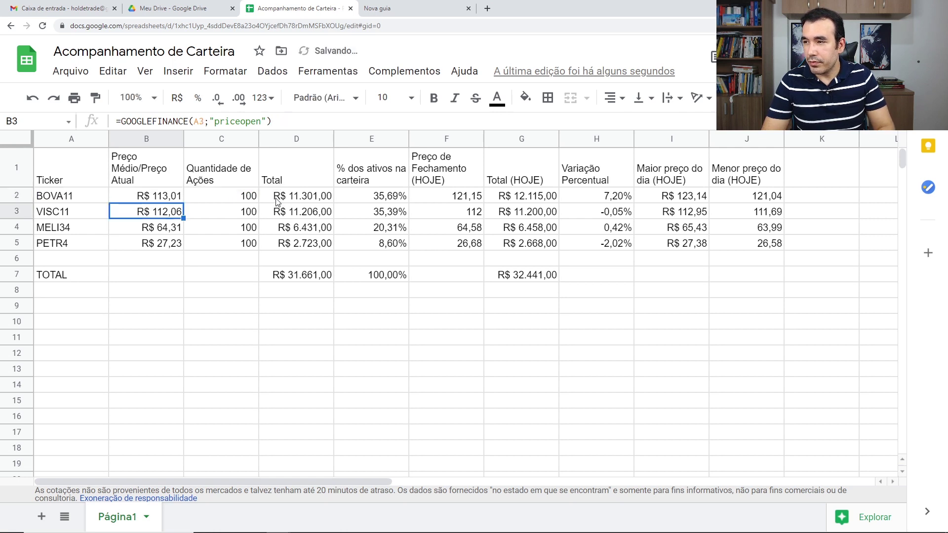
Fill B2's formula down through B5 and check the formulas in H5 and B5.
left_click(175, 200)
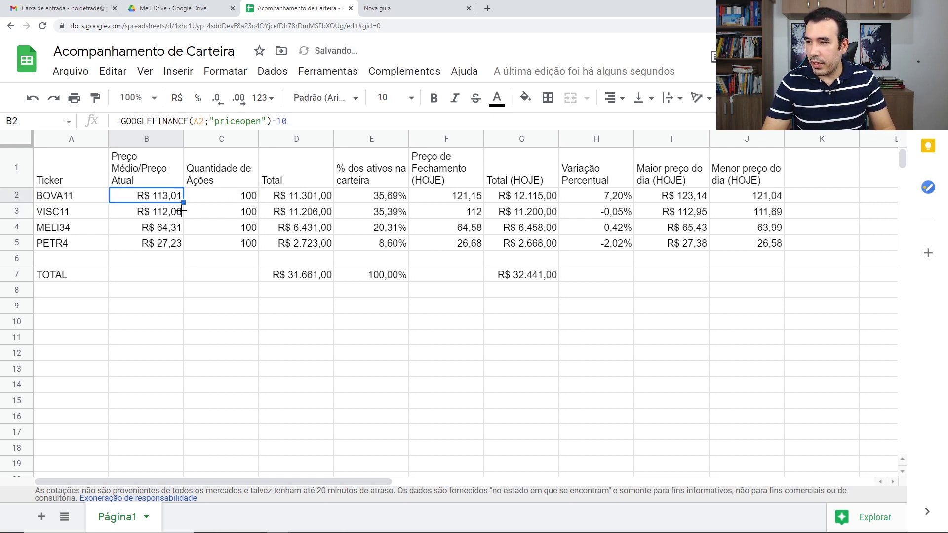
left_click_drag(181, 210, 184, 244)
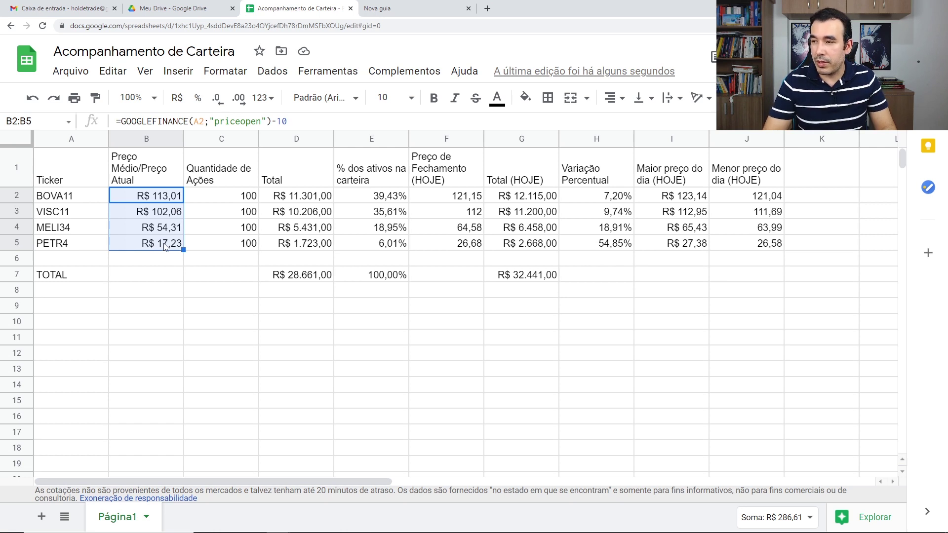
left_click(607, 246)
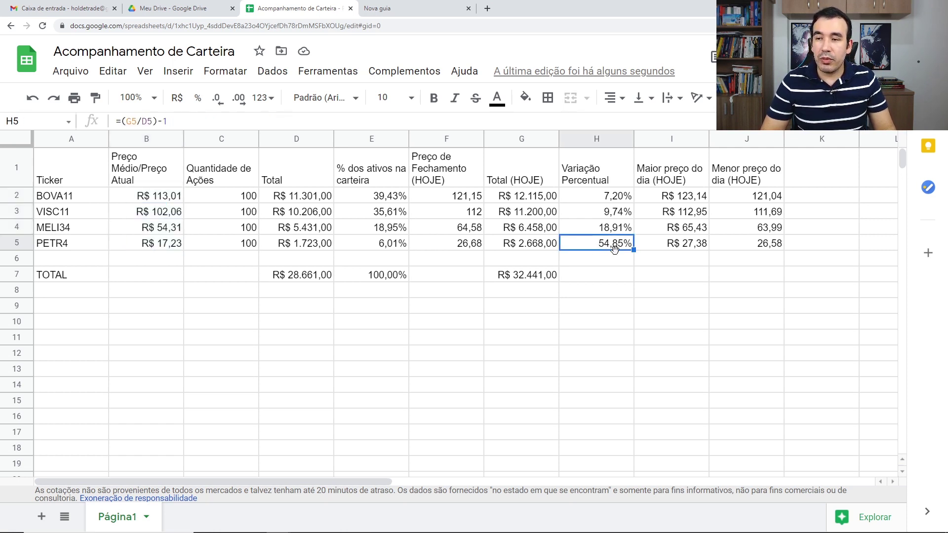
left_click(128, 248)
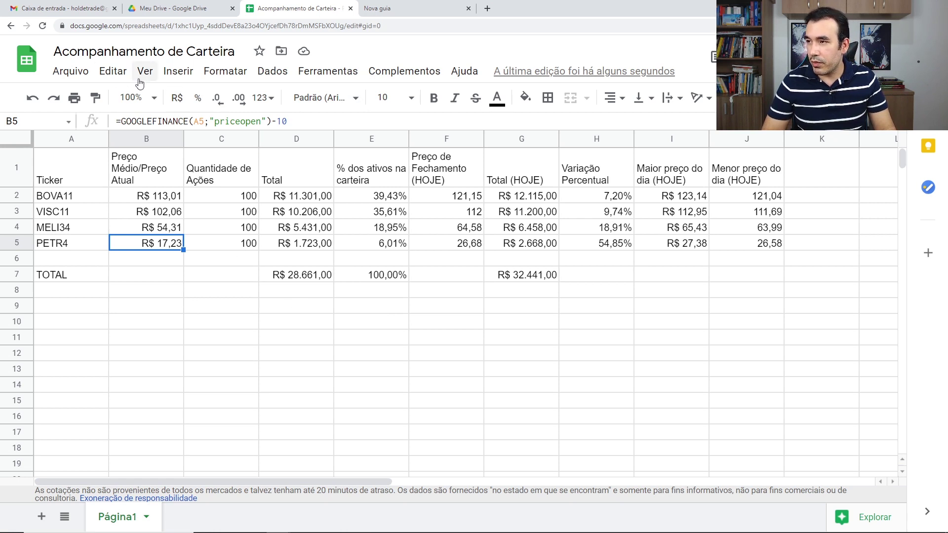
Insert a chart and move it down so it starts at row 10.
left_click(181, 78)
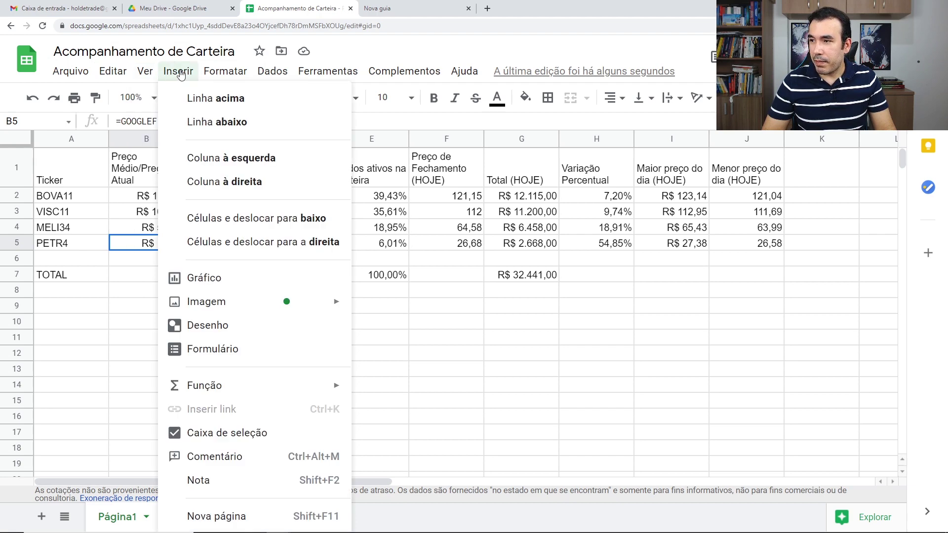
left_click(230, 277)
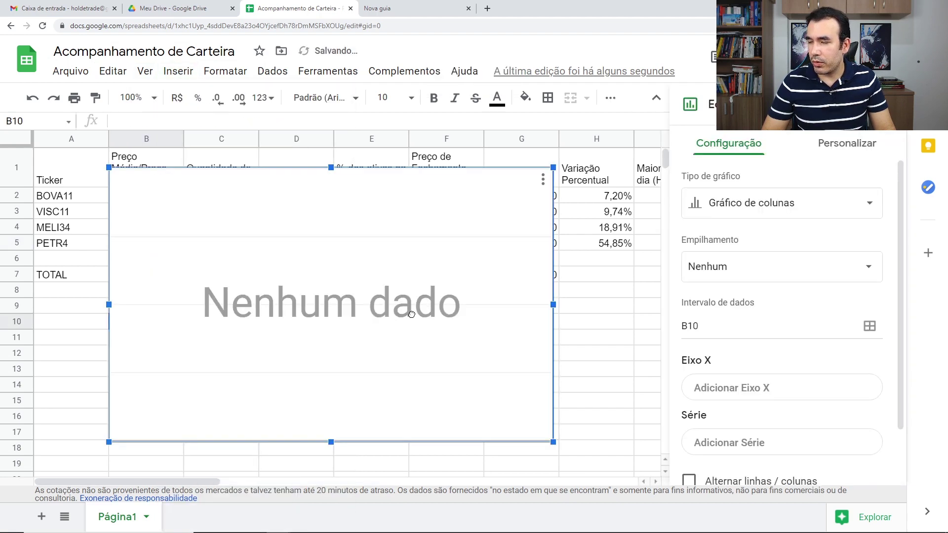
left_click_drag(338, 310, 338, 452)
scroll(338, 452, "down", 2)
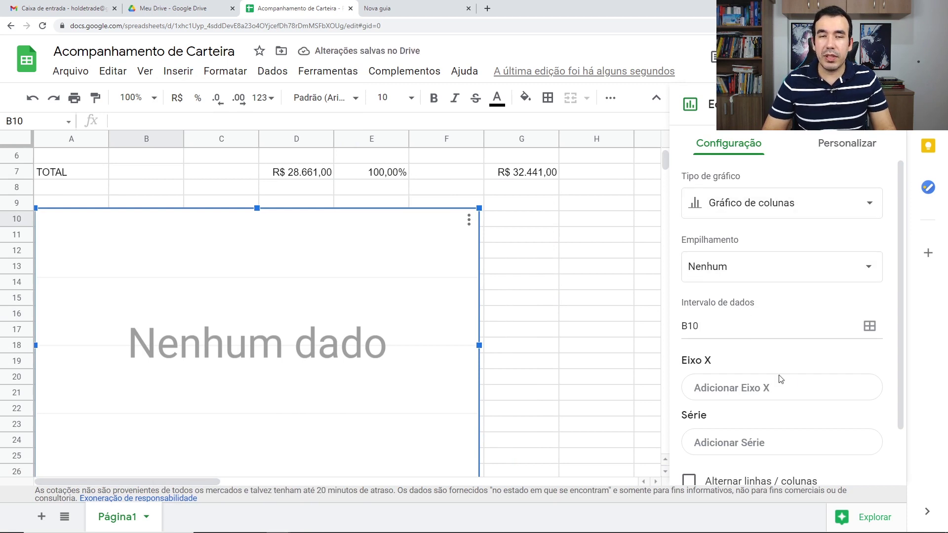
Keep the column chart type and begin choosing the X-axis range.
left_click(852, 210)
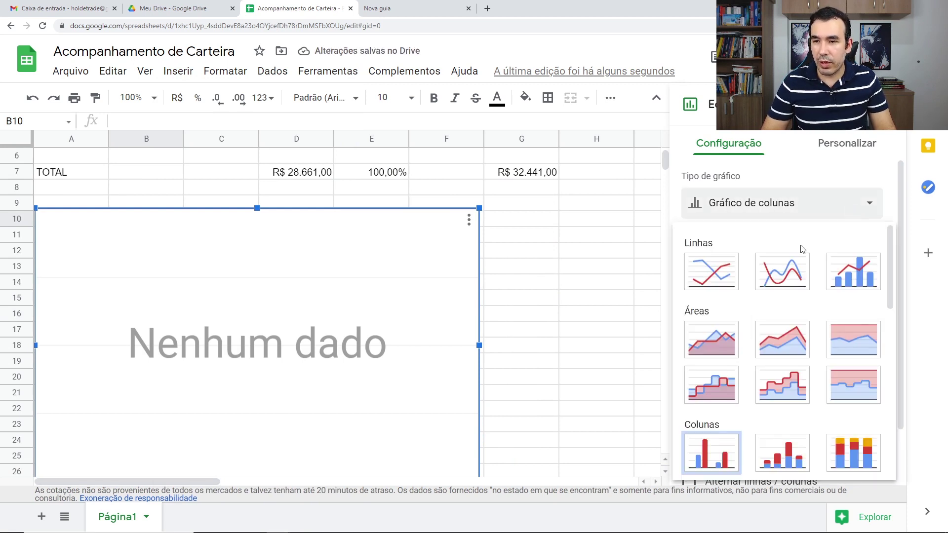
left_click(724, 454)
scroll(790, 319, "down", 2)
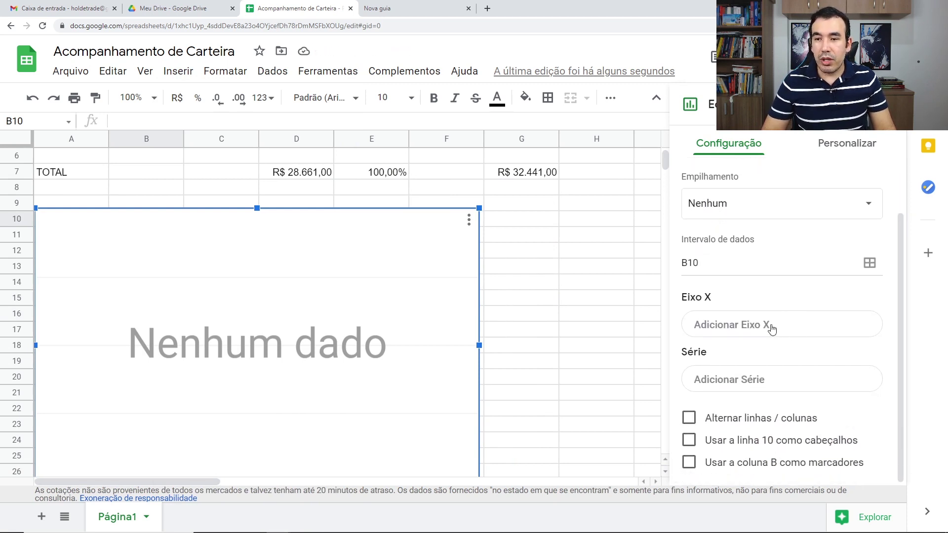
left_click(772, 328)
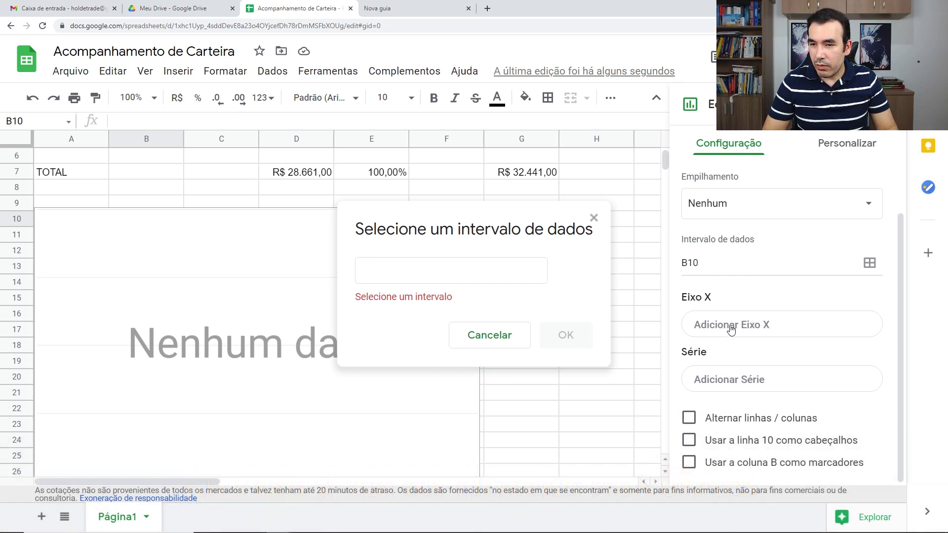
Set the chart's X axis to the tickers in A2:A5.
scroll(321, 287, "up", 2)
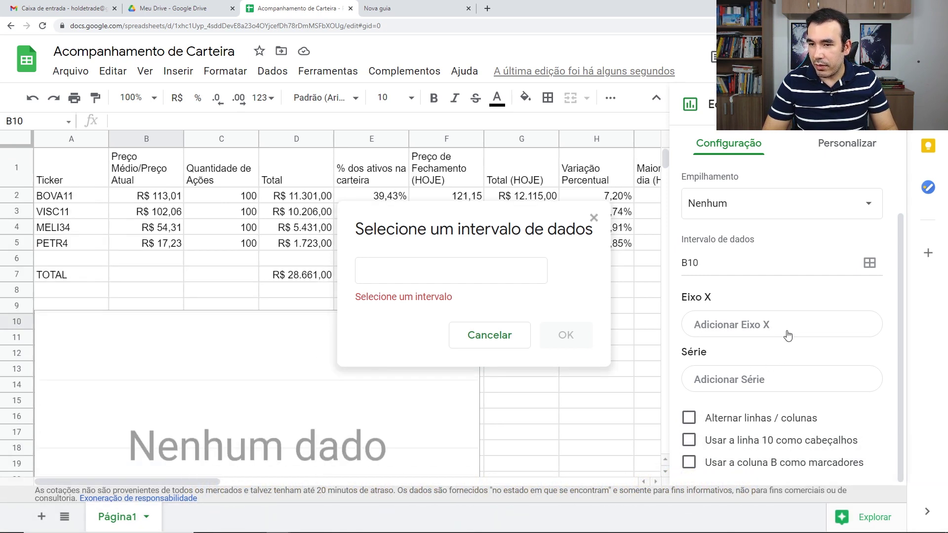
left_click(511, 334)
left_click(769, 333)
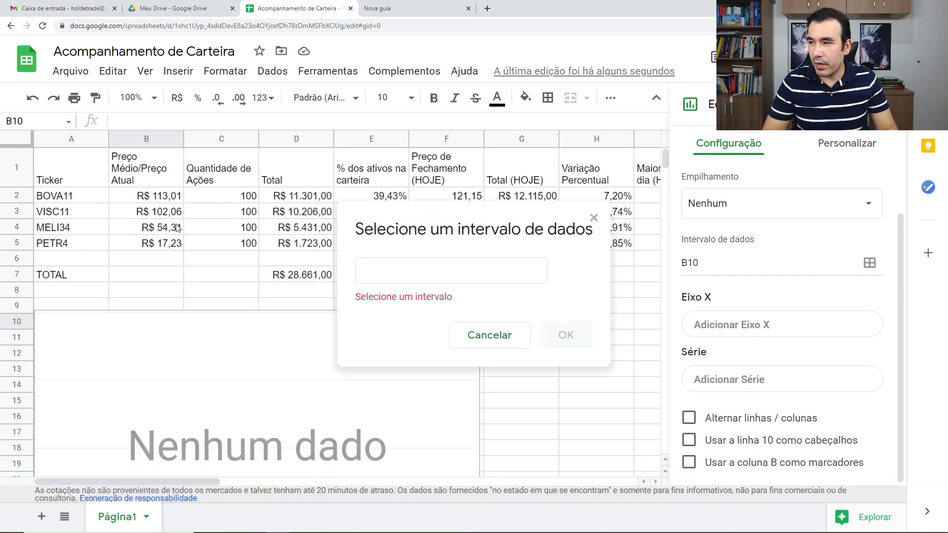
left_click_drag(73, 197, 68, 241)
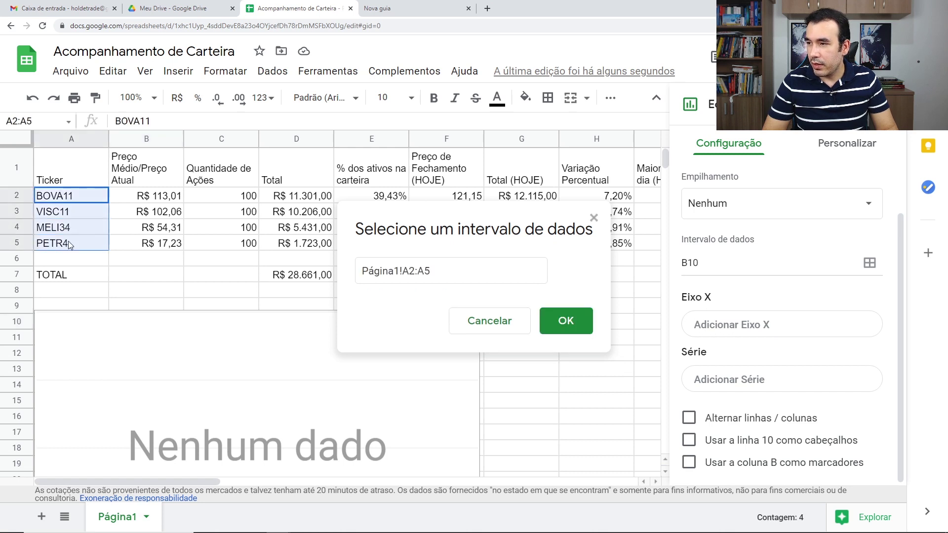
left_click(557, 316)
scroll(589, 384, "down", 2)
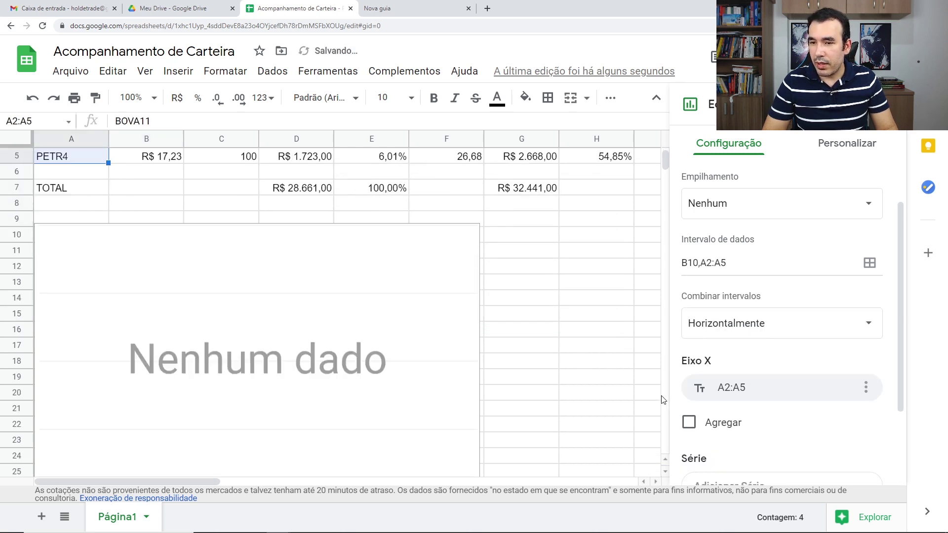
scroll(368, 393, "down", 2)
scroll(753, 396, "down", 2)
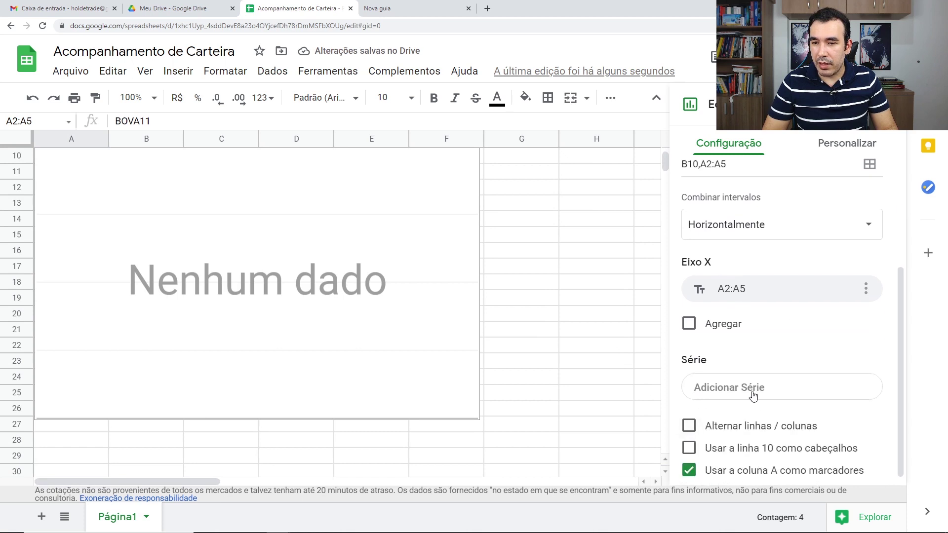
Add E2:E5 as the chart series, dismissing the extra series range picker.
left_click(774, 394)
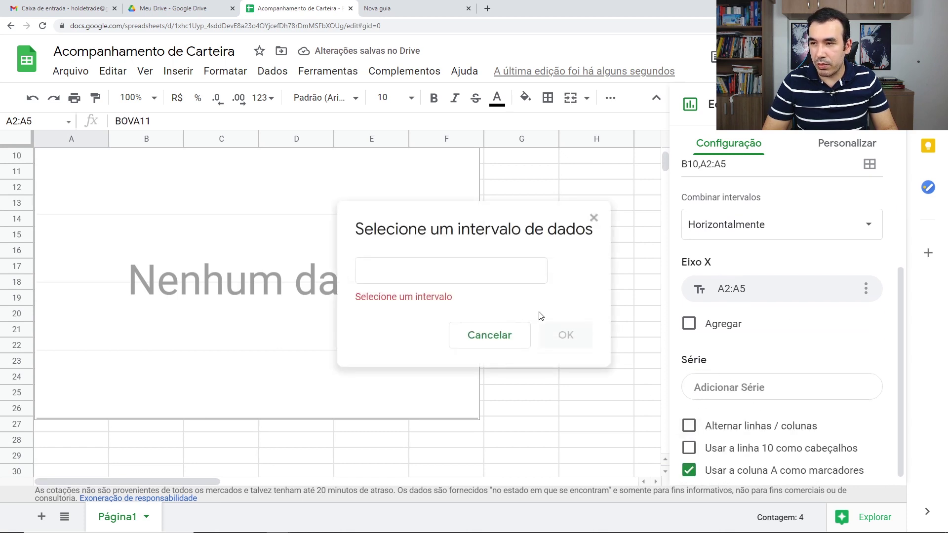
scroll(197, 258, "up", 4)
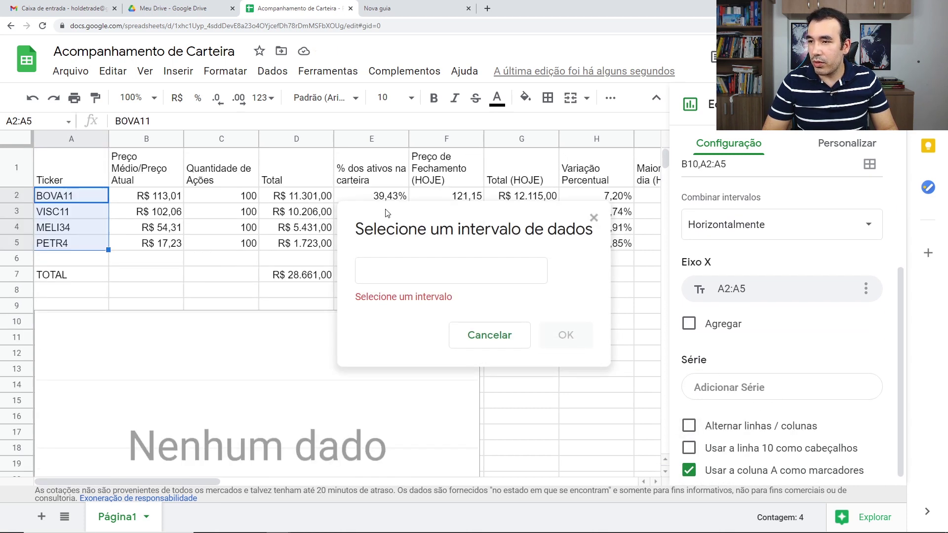
left_click_drag(386, 214, 499, 290)
left_click_drag(370, 197, 374, 251)
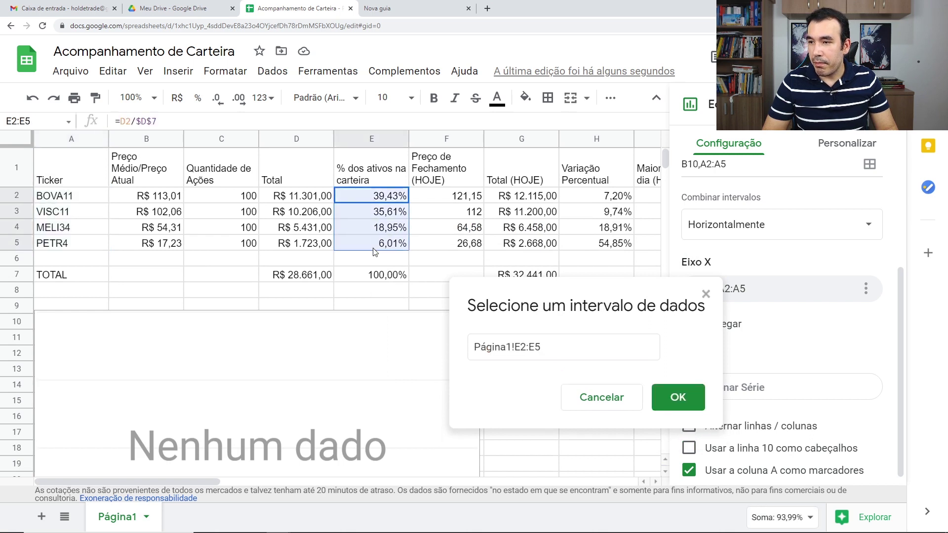
left_click(677, 398)
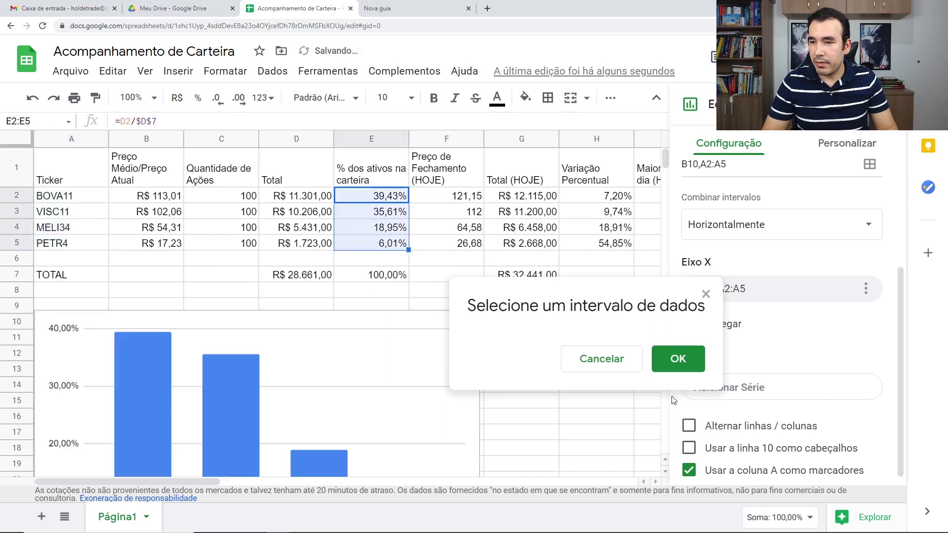
left_click(771, 384)
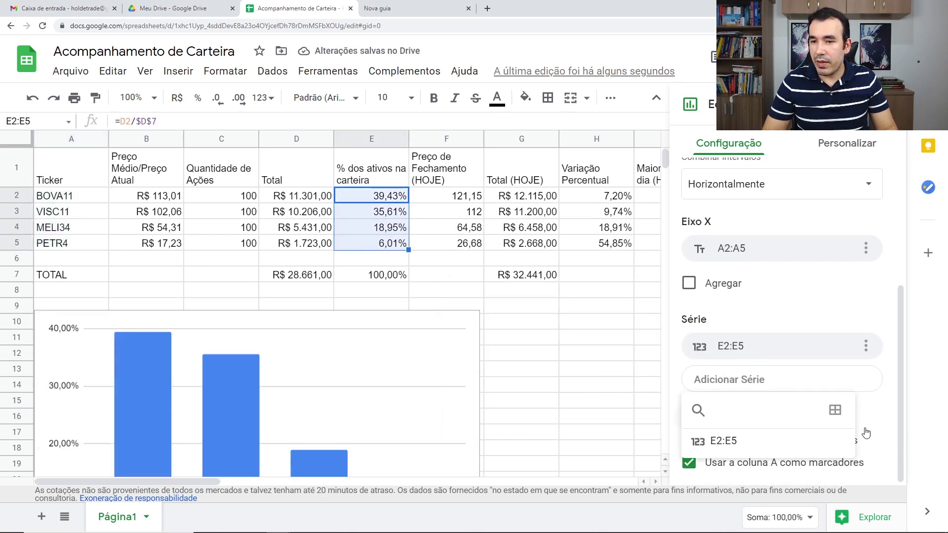
left_click(835, 410)
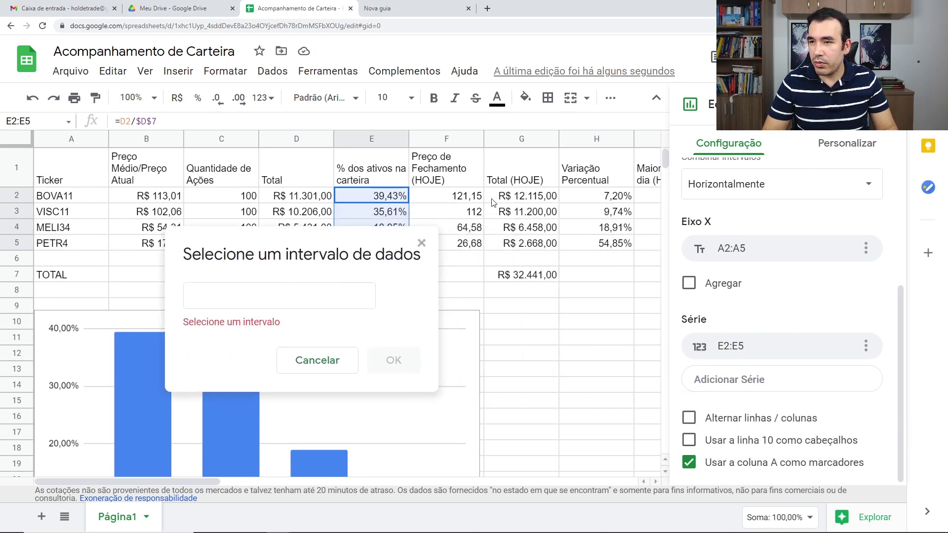
left_click(422, 242)
Insert a blank column before Variação Percentual headed '% dos ativos HOJE'.
left_click(554, 407)
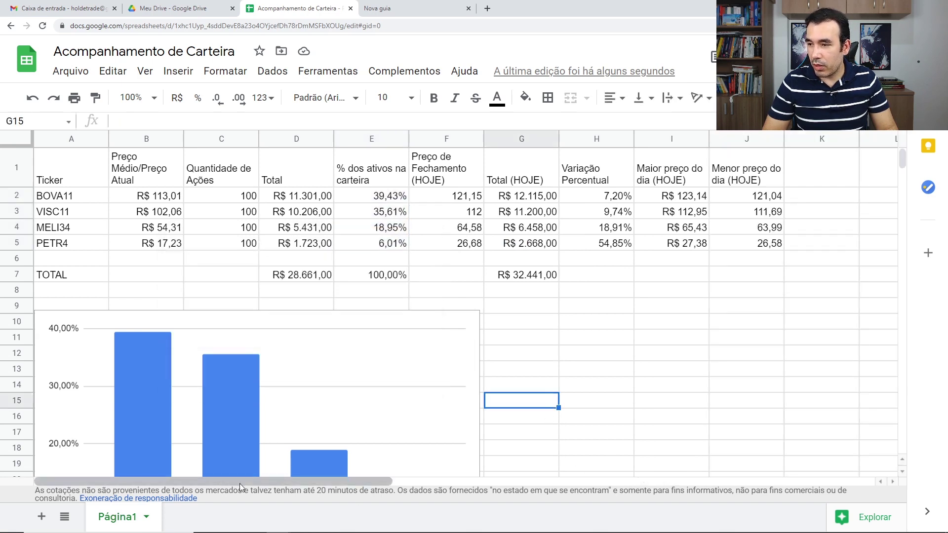
left_click_drag(266, 481, 318, 485)
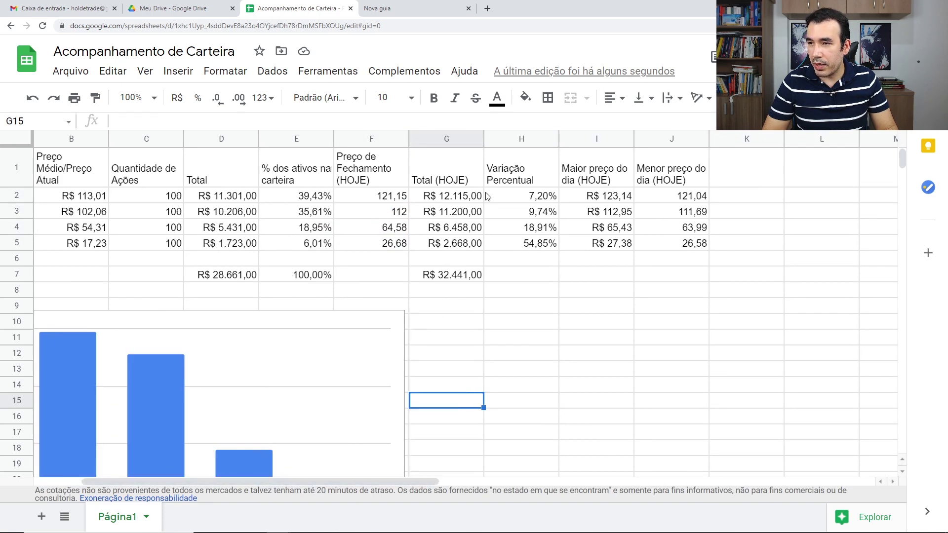
left_click(541, 144)
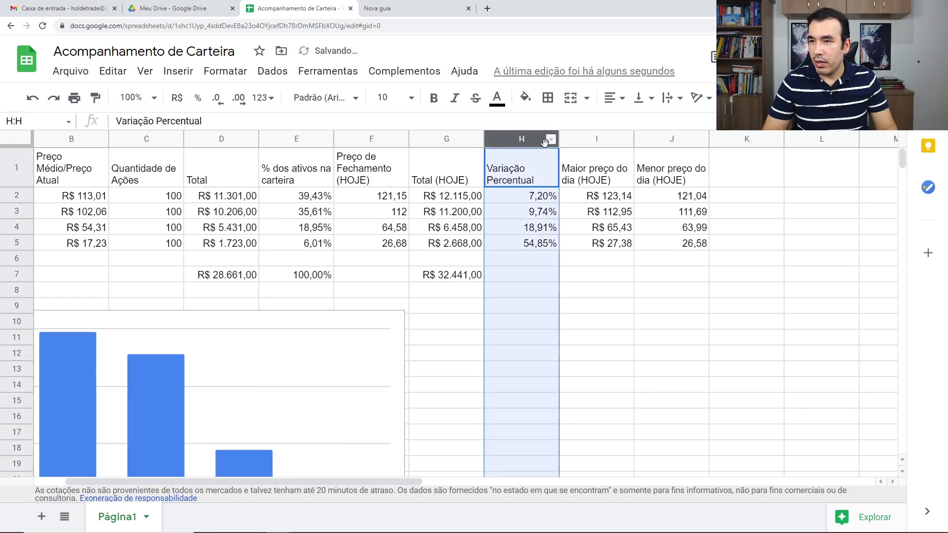
right_click(540, 143)
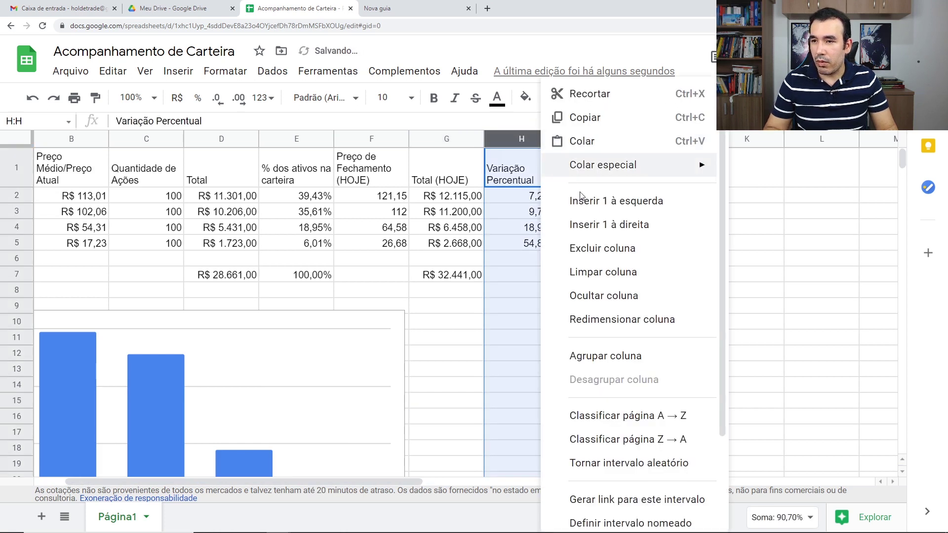
left_click(622, 197)
left_click(519, 182)
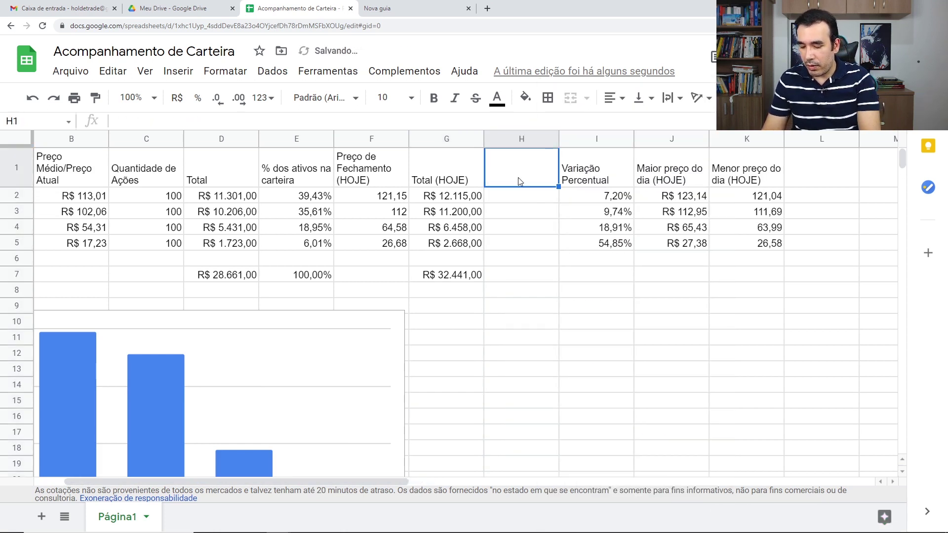
type("%")
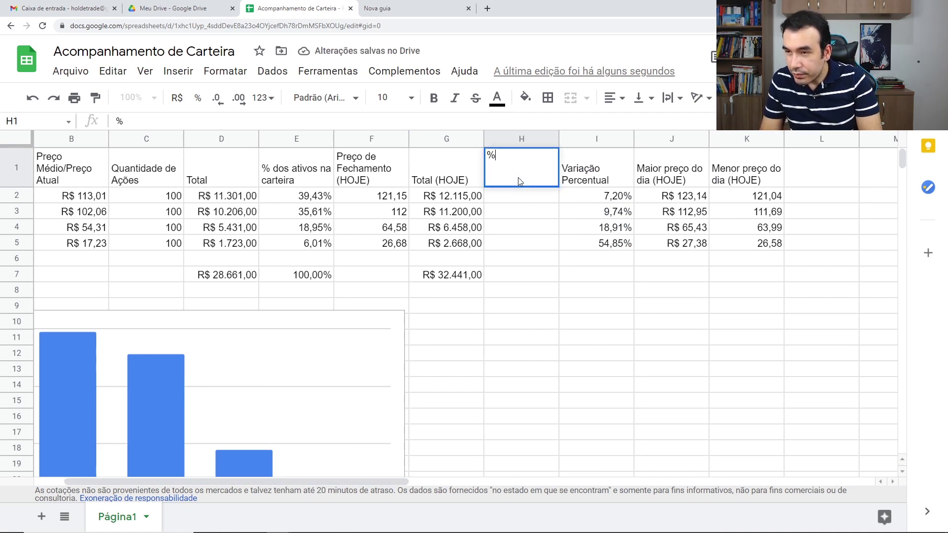
type(" dos at")
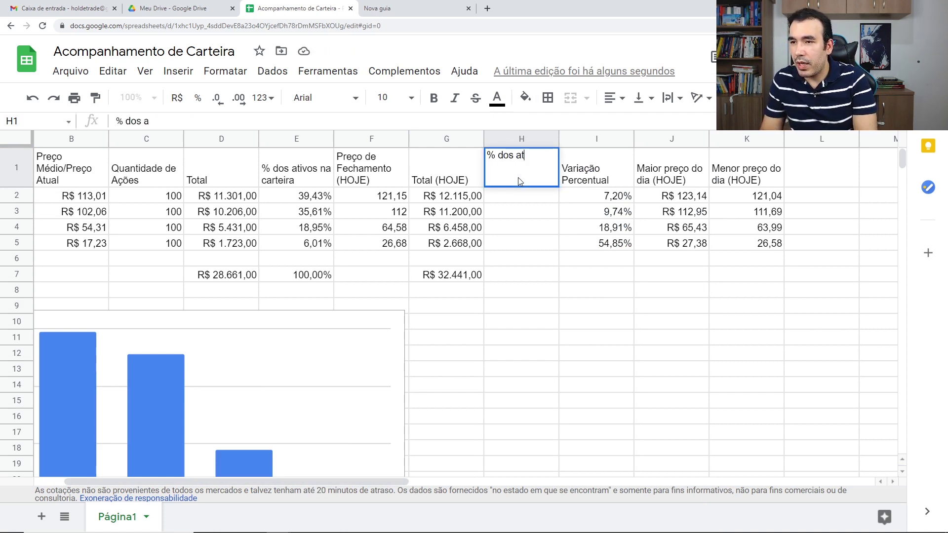
type("ivos HOJE")
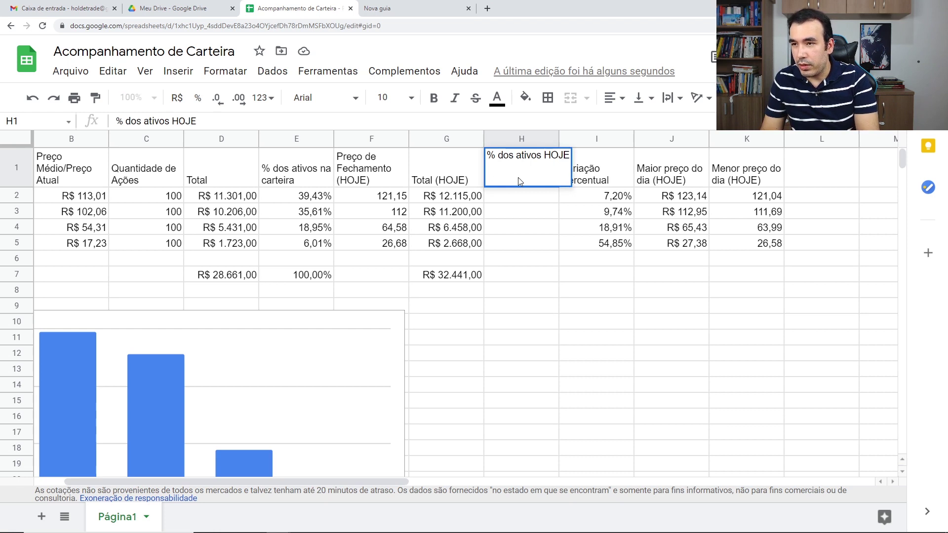
key("Return")
Enter =G2/$G$7 in H2 and autofill it down through H5.
type("=")
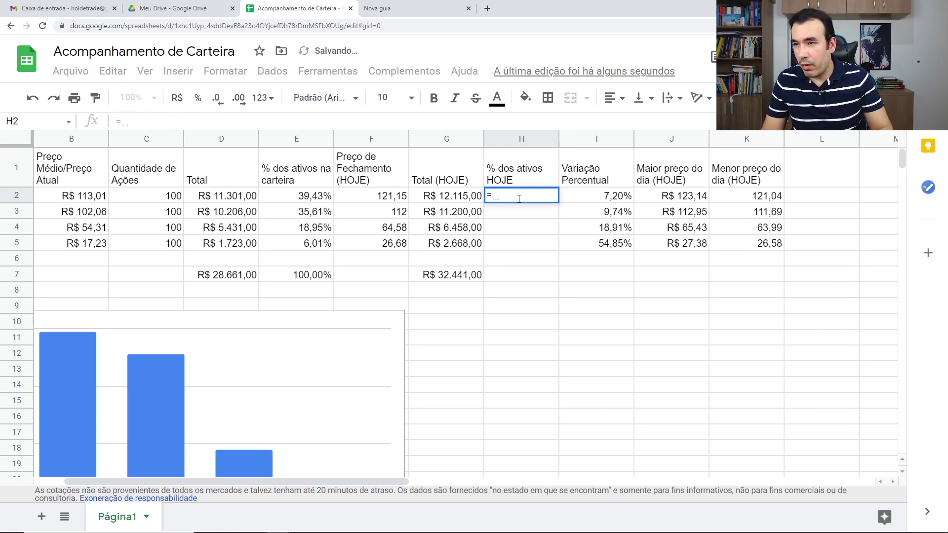
left_click(451, 198)
type("/")
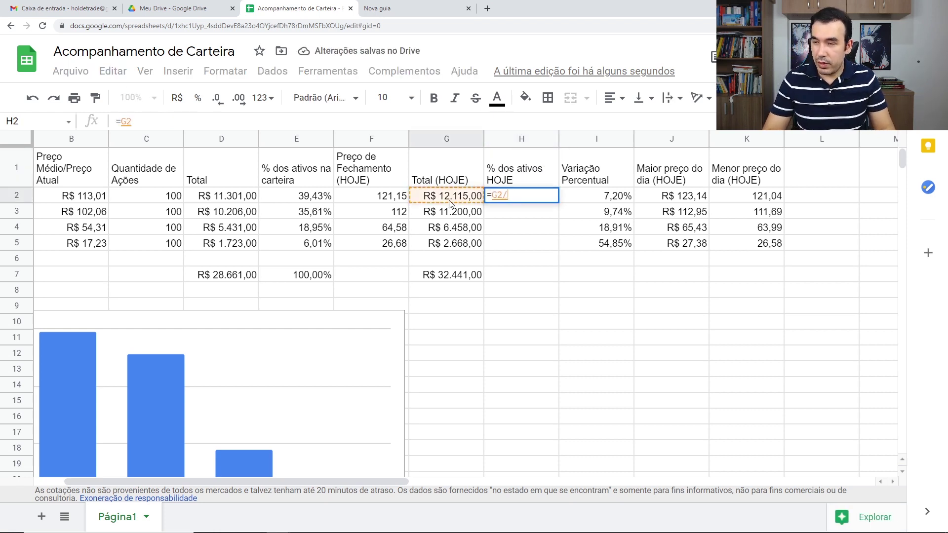
left_click(454, 277)
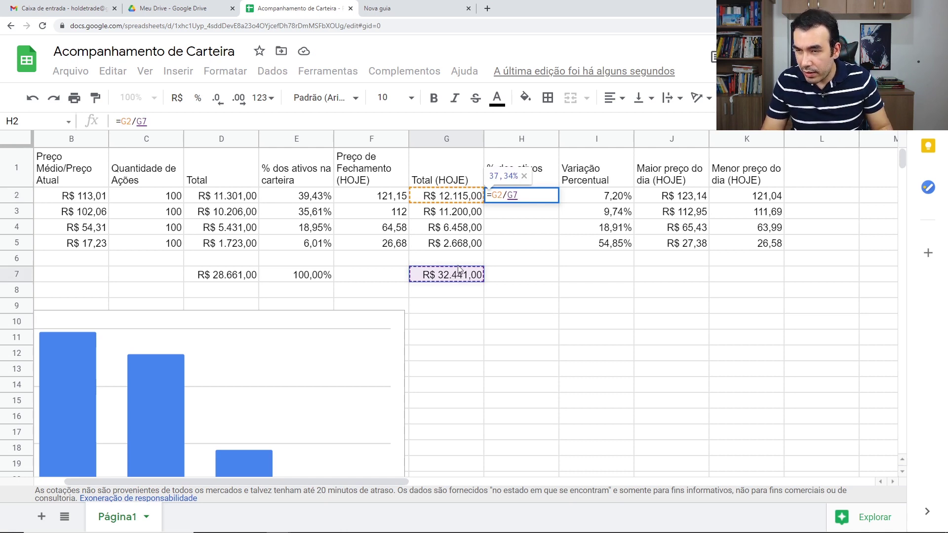
key("F4")
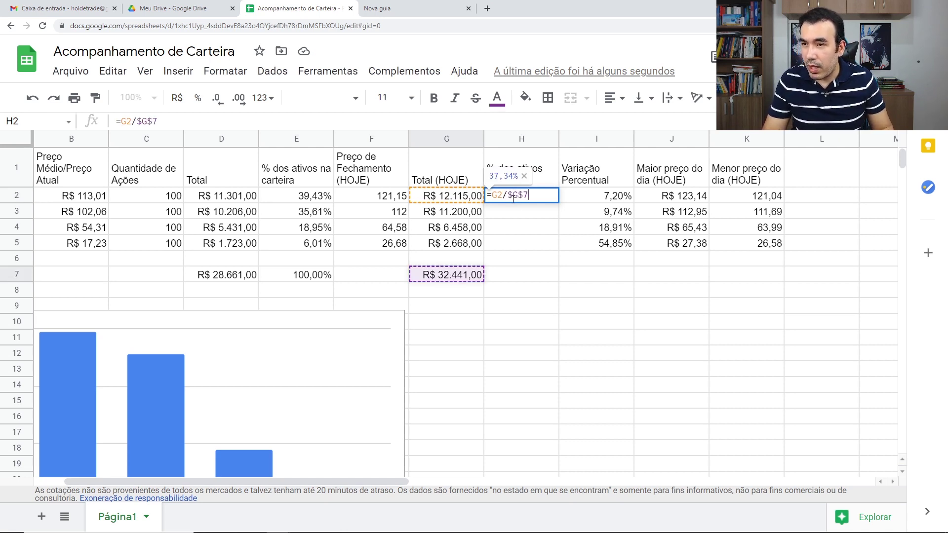
key("Return")
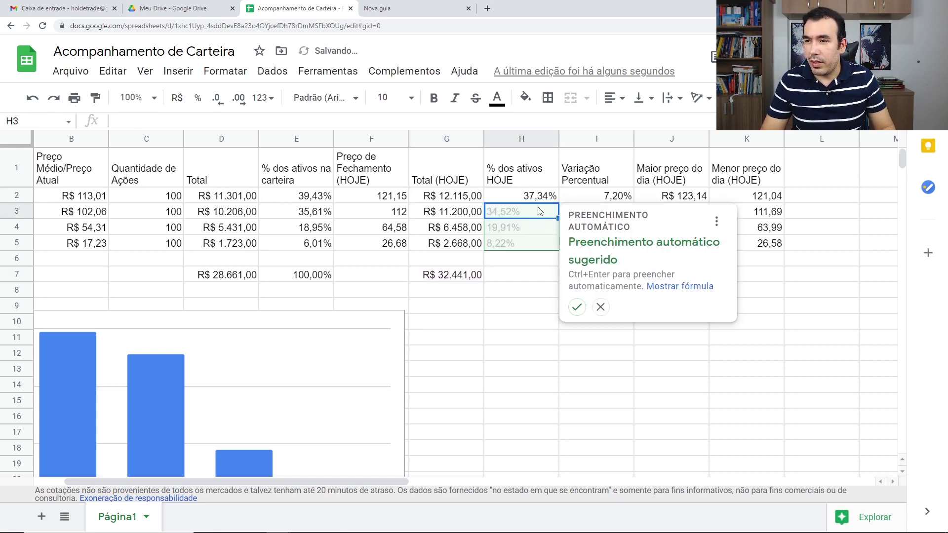
left_click(576, 307)
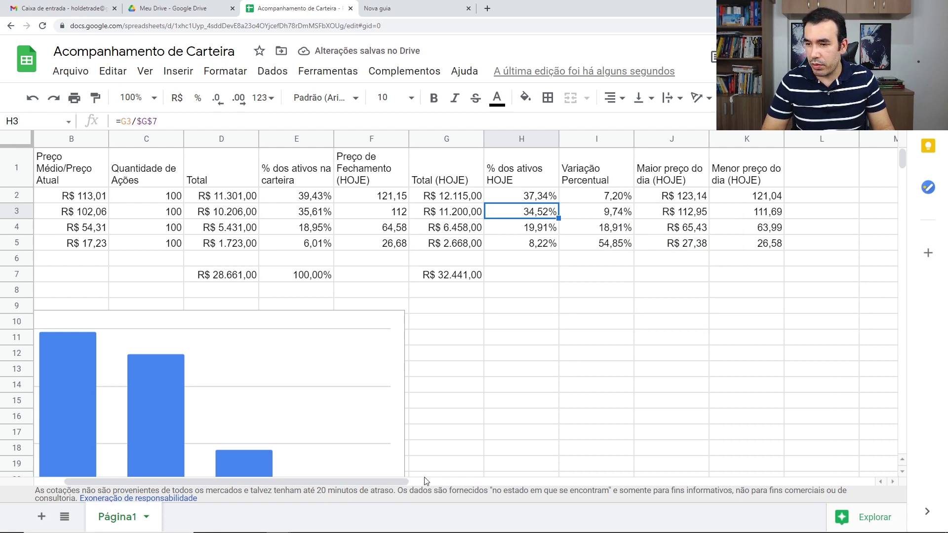
Open the column chart's editor on its Configuração data setup panel.
scroll(392, 485, "left", 1)
scroll(435, 414, "down", 2)
left_click(455, 390)
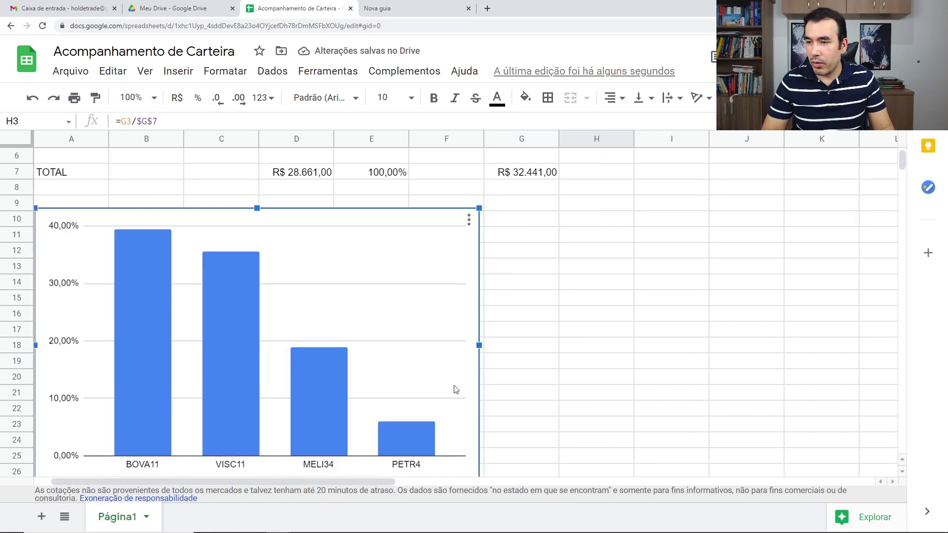
double_click(458, 315)
scroll(760, 334, "up", 2)
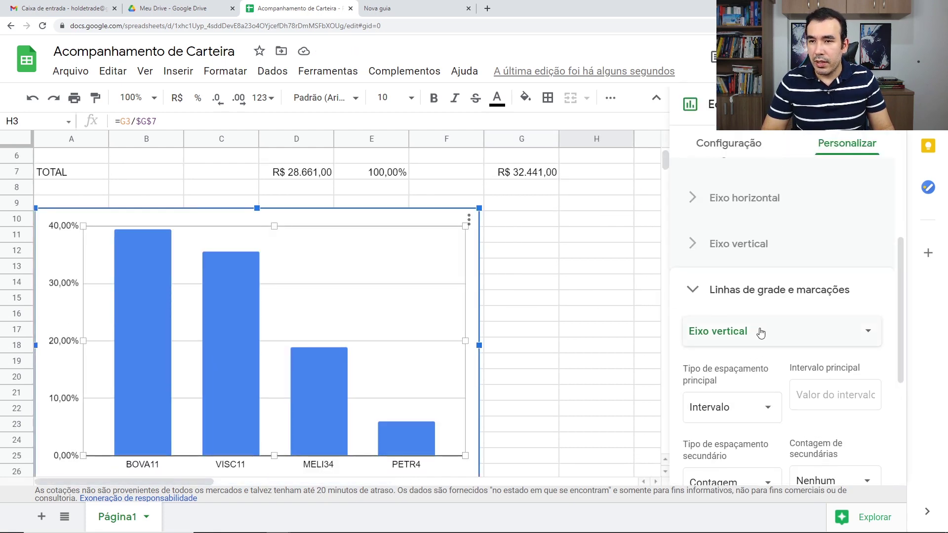
scroll(760, 333, "up", 3)
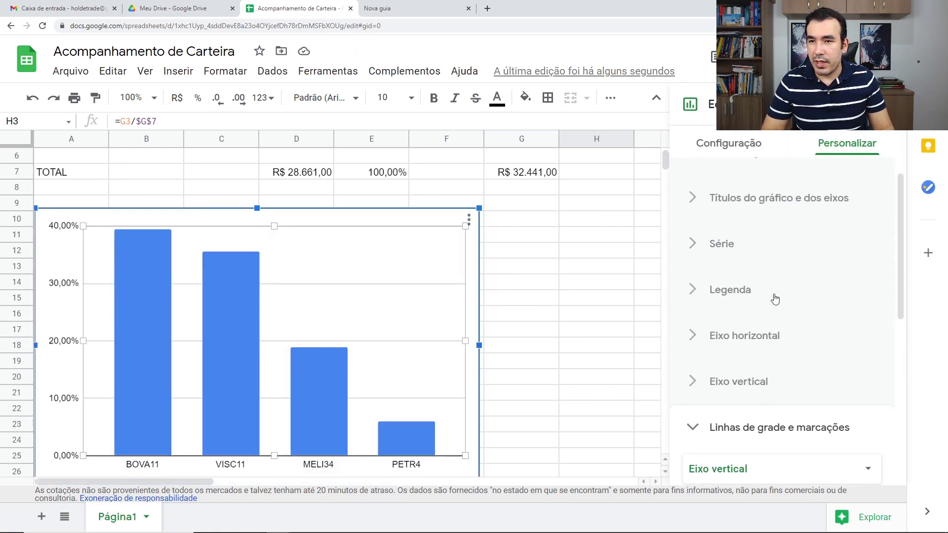
left_click(729, 144)
scroll(788, 339, "down", 3)
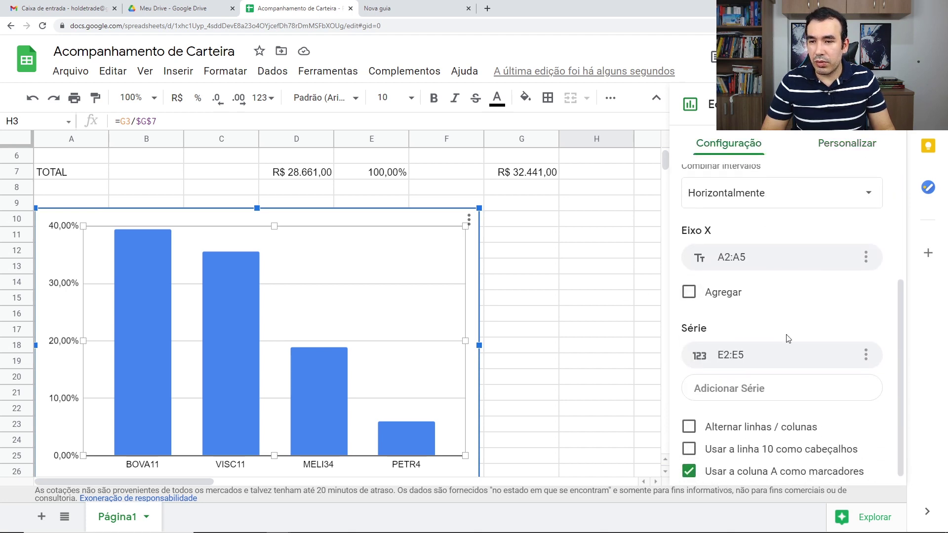
Add H2:H5 as a second series on the chart.
left_click(789, 391)
left_click(835, 415)
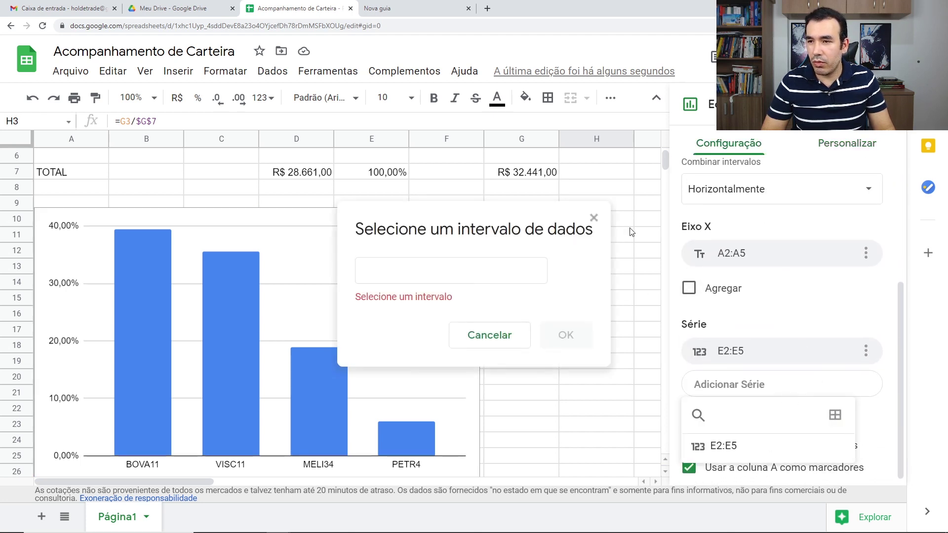
scroll(626, 239, "up", 2)
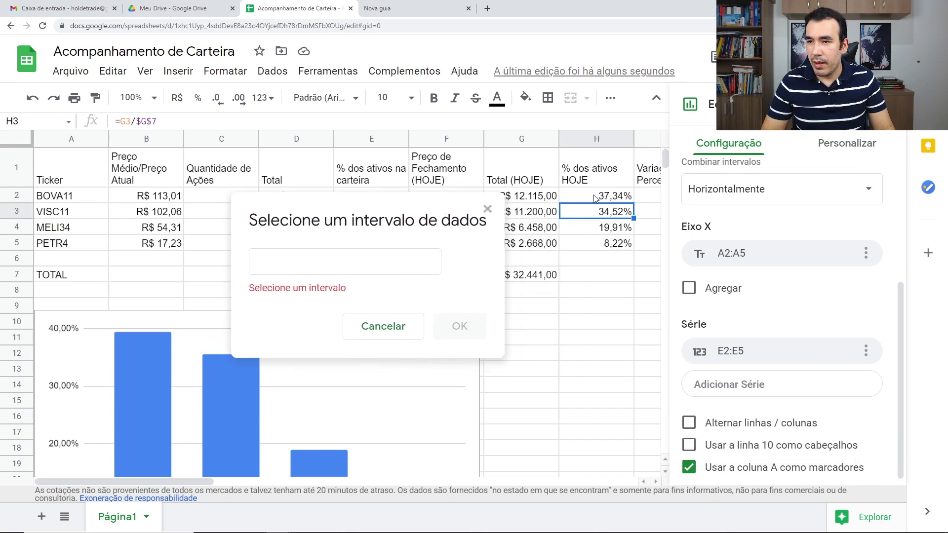
left_click_drag(599, 198, 603, 245)
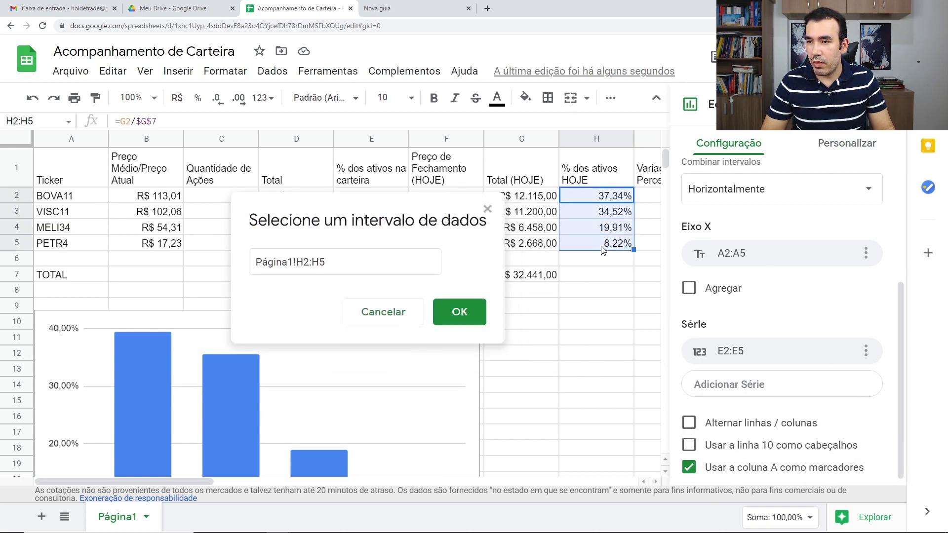
left_click(463, 320)
scroll(344, 359, "down", 3)
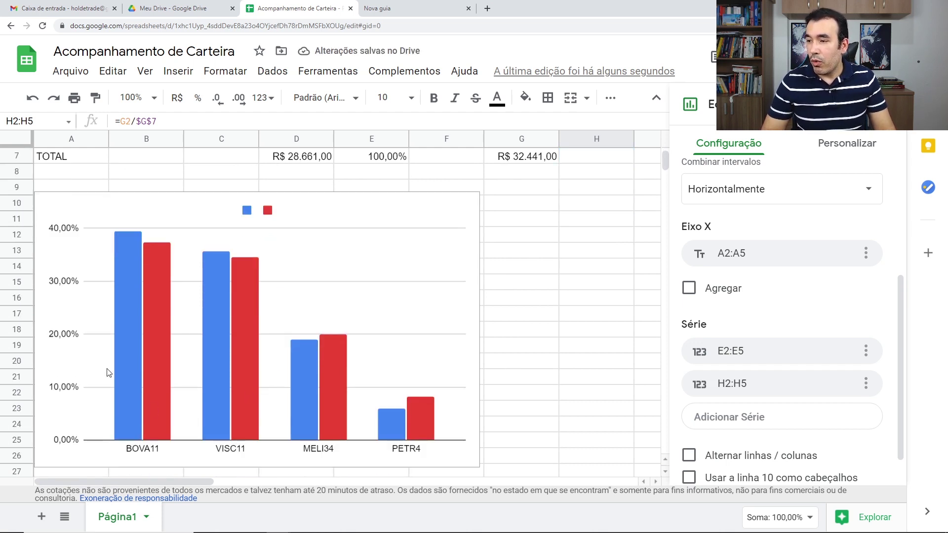
scroll(109, 373, "up", 1)
scroll(137, 364, "down", 1)
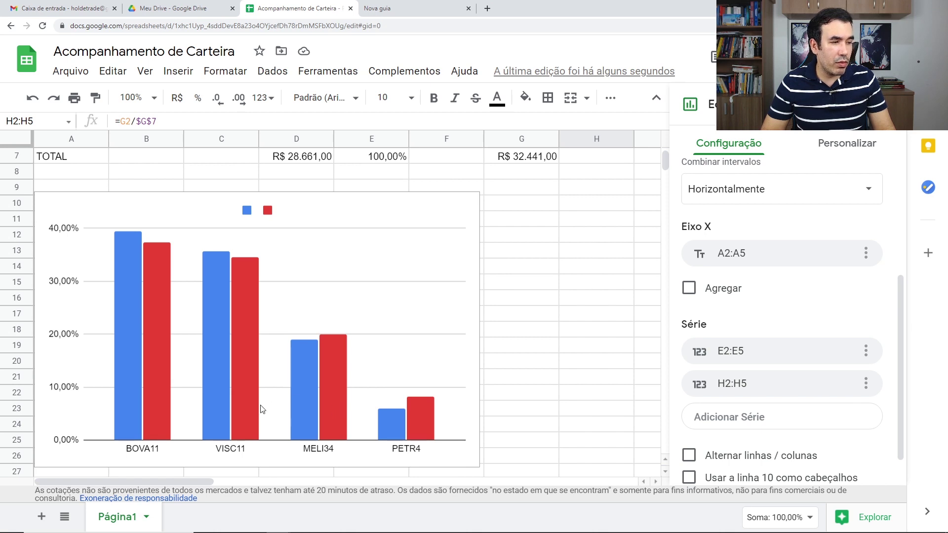
scroll(219, 358, "up", 2)
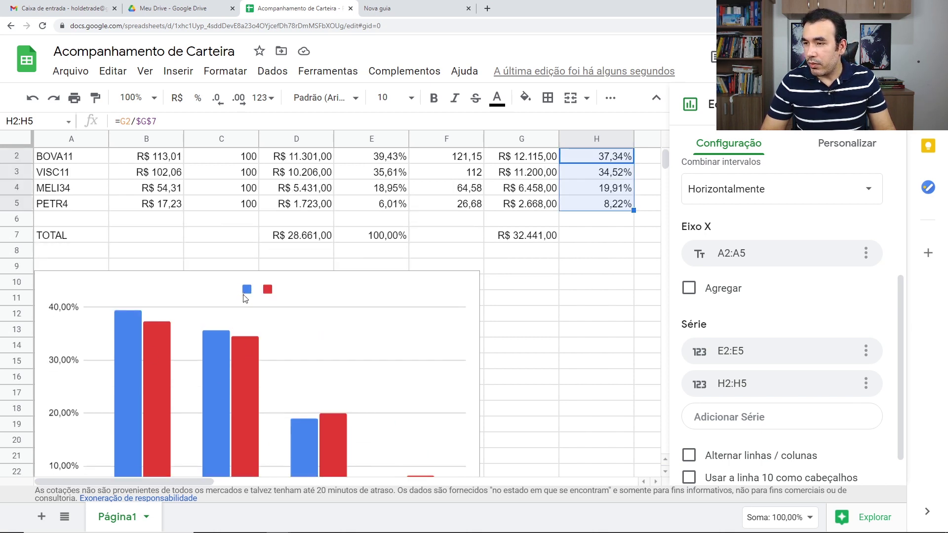
Rename the blue series' legend label to Percentual Meta.
scroll(243, 298, "down", 2)
left_click(246, 226)
double_click(249, 232)
left_click(247, 227)
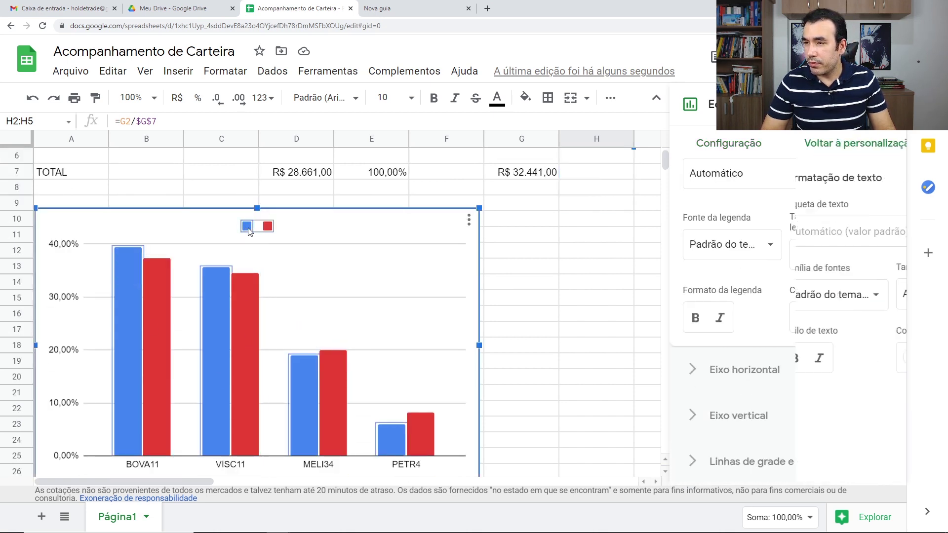
left_click(248, 229)
type("Perc")
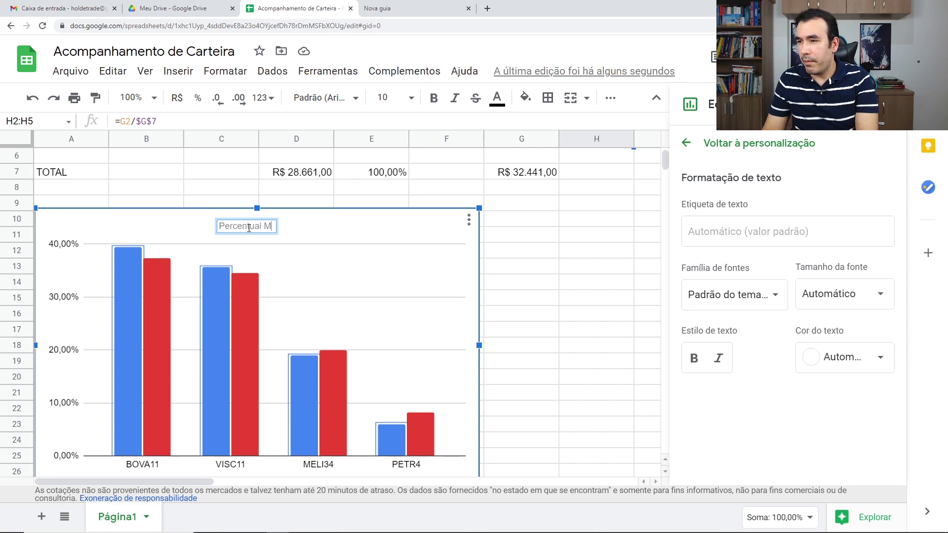
type("entua")
key("Return")
Rename the red series' legend label to Percentual Atualizado.
left_click(303, 226)
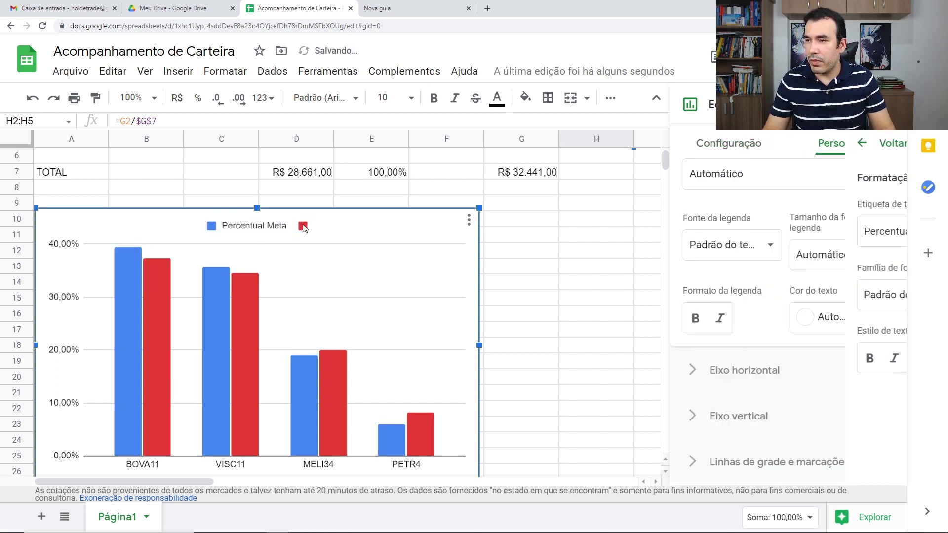
left_click(304, 227)
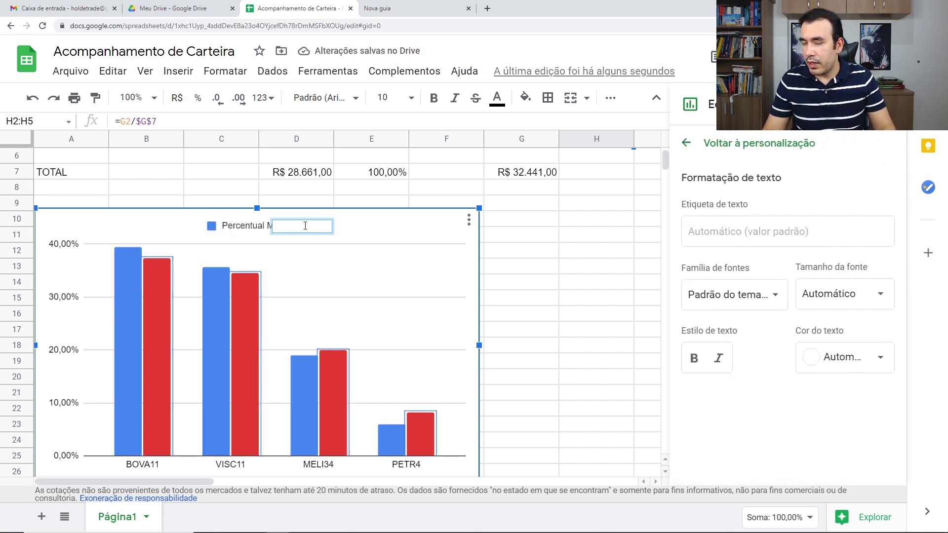
type("Percentual")
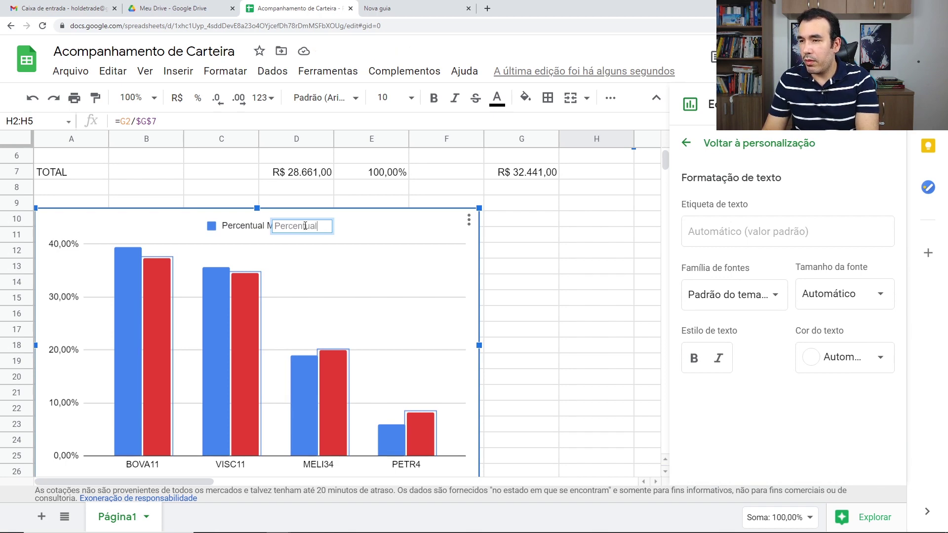
type(" Atualizado")
key("Return")
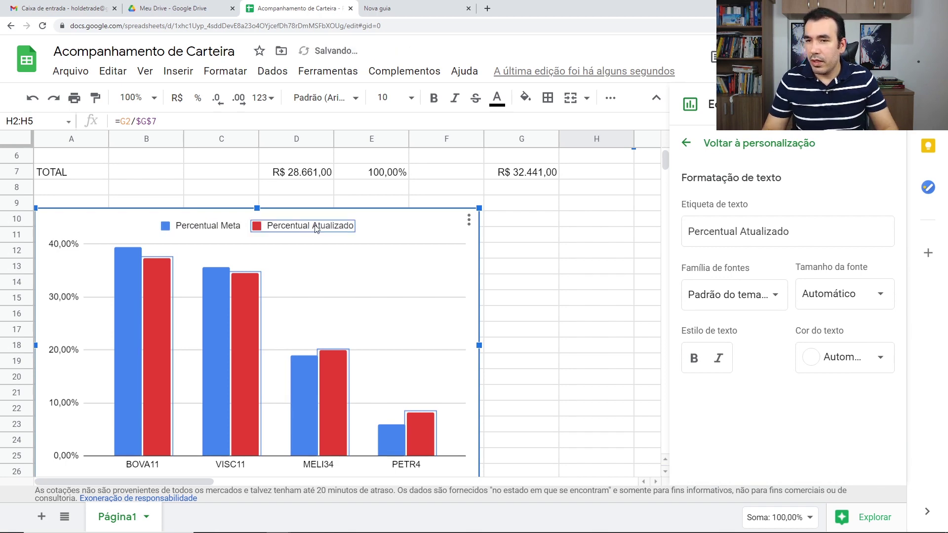
scroll(334, 272, "up", 3)
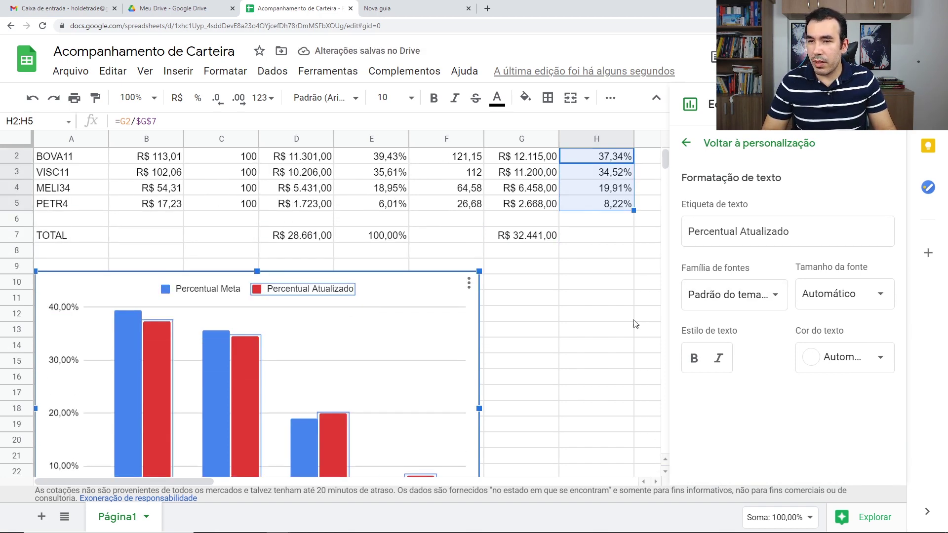
Make the horizontal axis ticker labels bold.
left_click(686, 143)
scroll(810, 383, "down", 3)
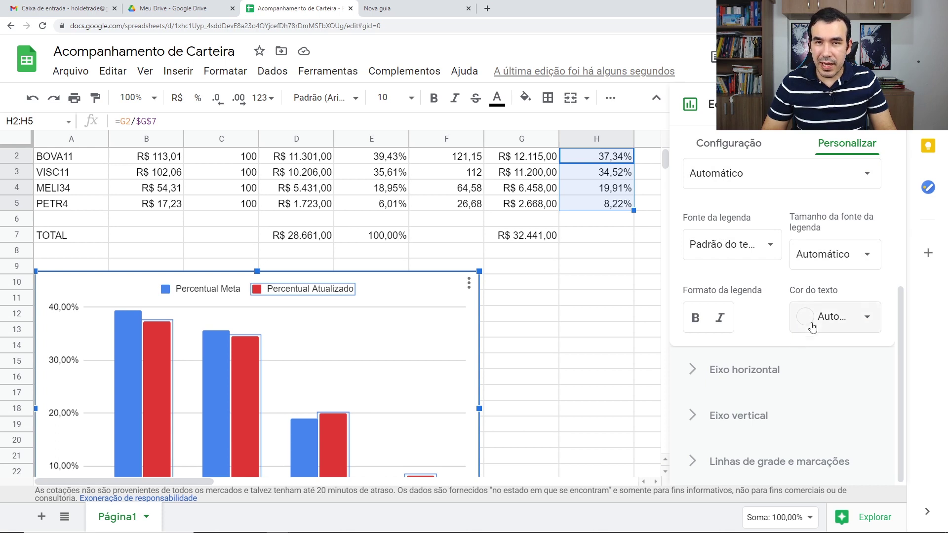
left_click(716, 378)
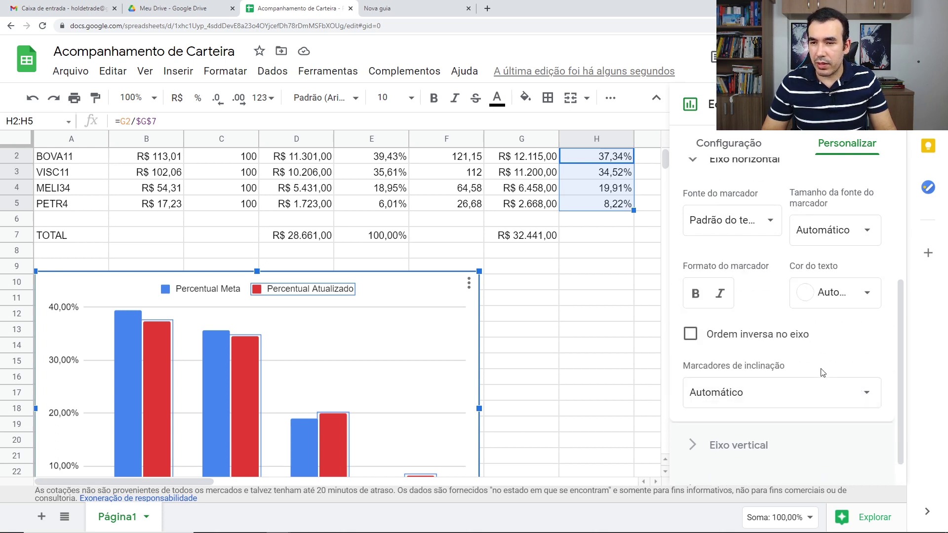
scroll(823, 371, "up", 1)
scroll(407, 384, "down", 3)
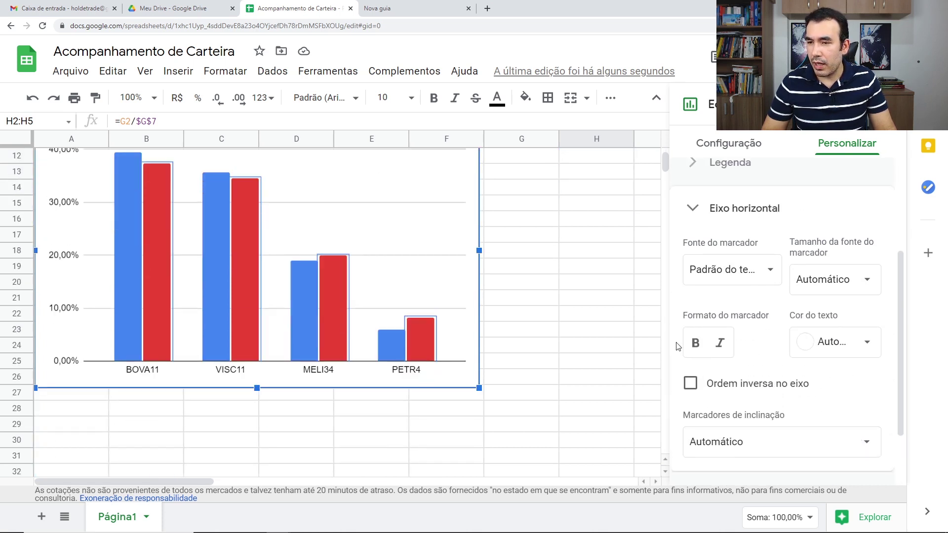
left_click(695, 343)
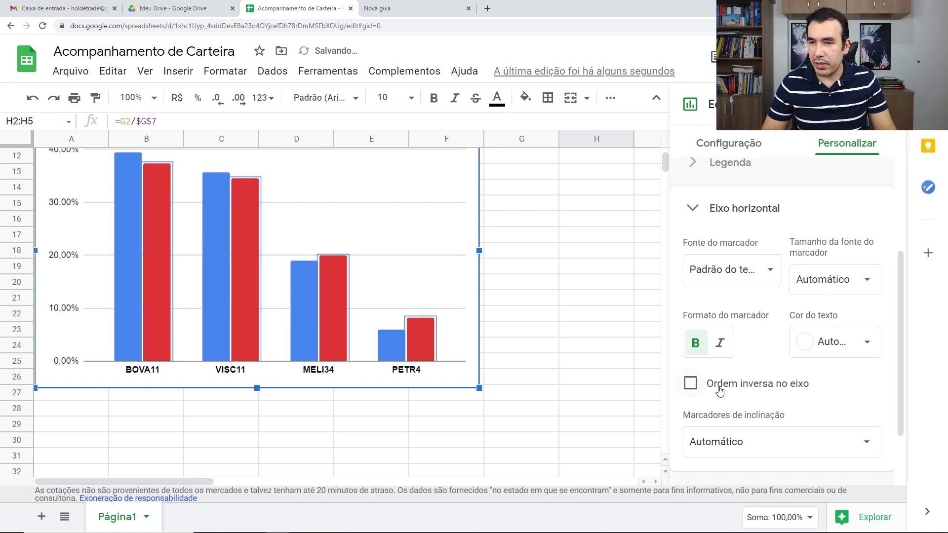
Expand the legend and series formatting sections to review their options.
scroll(730, 375, "up", 2)
scroll(761, 346, "up", 1)
left_click(793, 321)
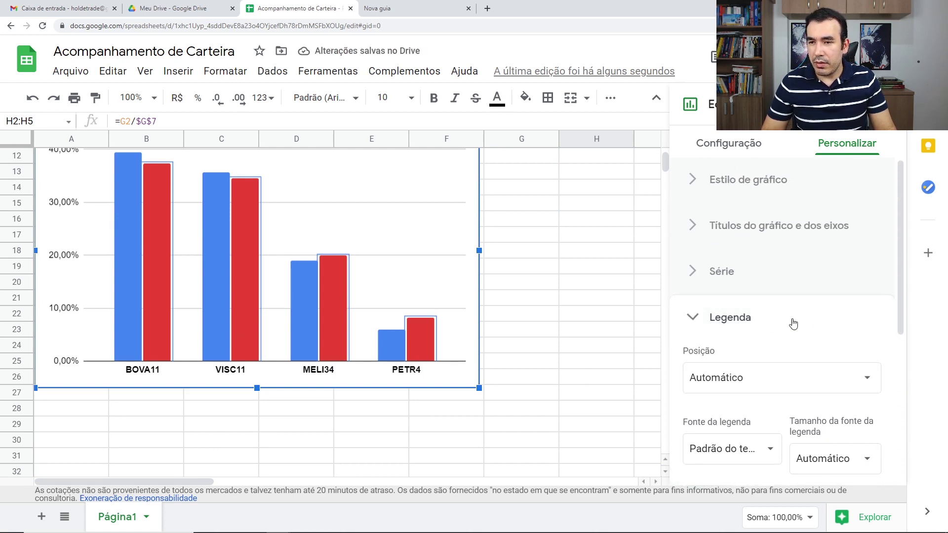
scroll(773, 356, "down", 3)
scroll(773, 357, "down", 2)
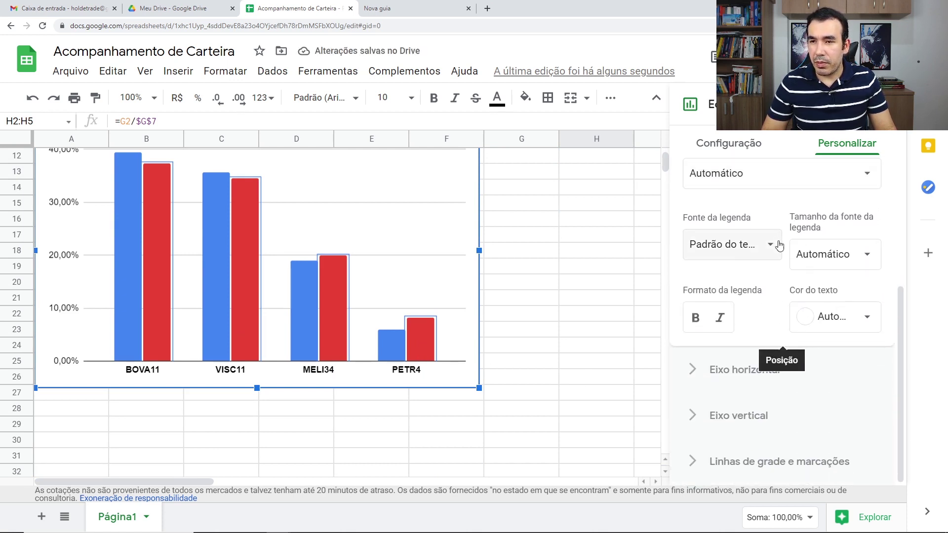
scroll(779, 245, "up", 2)
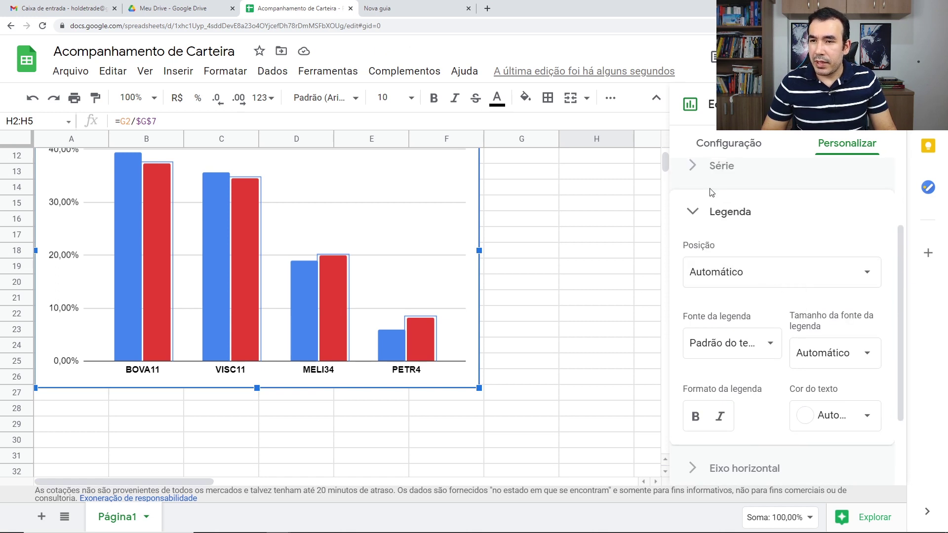
left_click(711, 170)
scroll(773, 326, "up", 2)
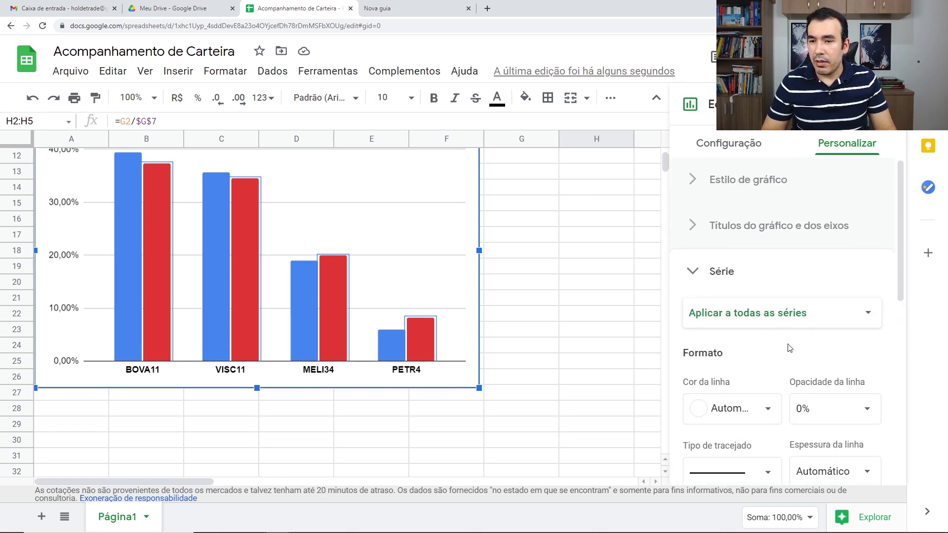
scroll(788, 348, "down", 3)
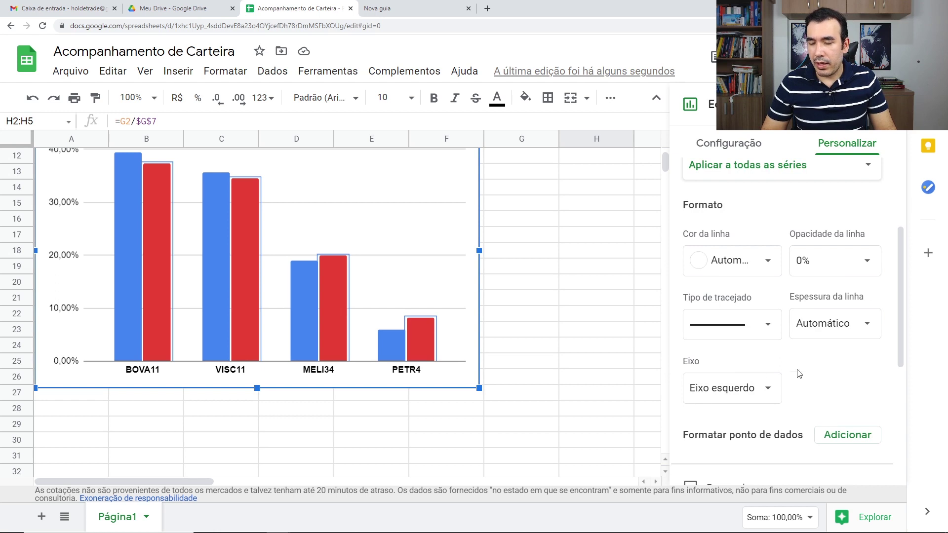
scroll(788, 363, "up", 3)
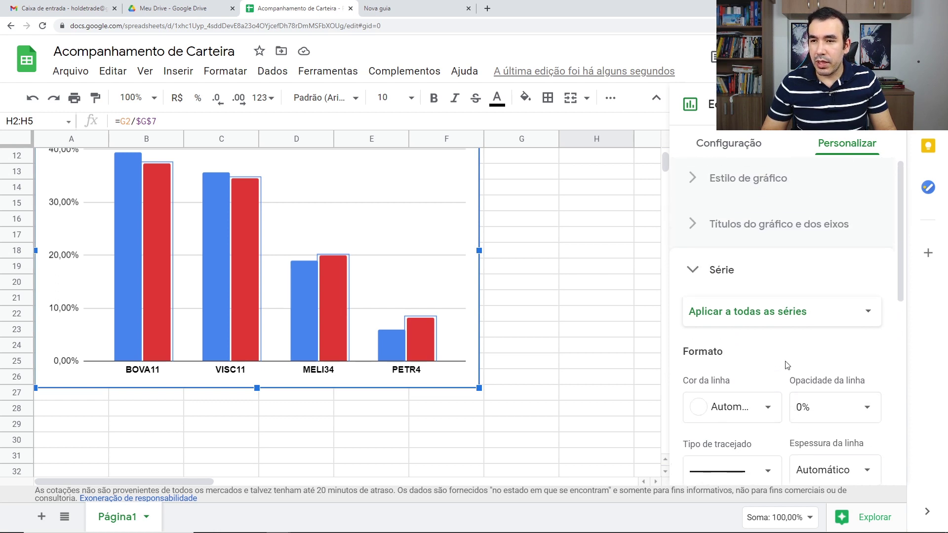
Set the chart title text to 'Carteira do Milhão'.
left_click(751, 239)
left_click(734, 340)
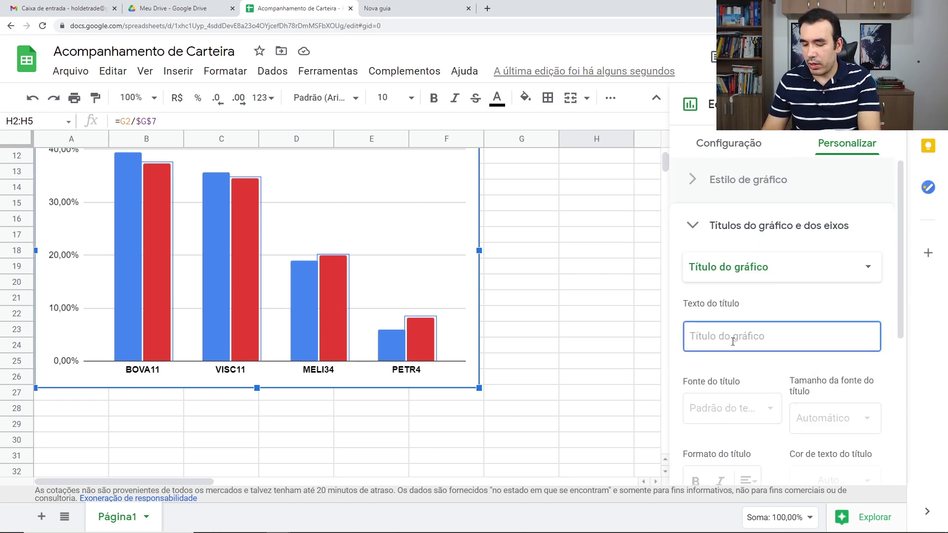
type("Carteira do Mi")
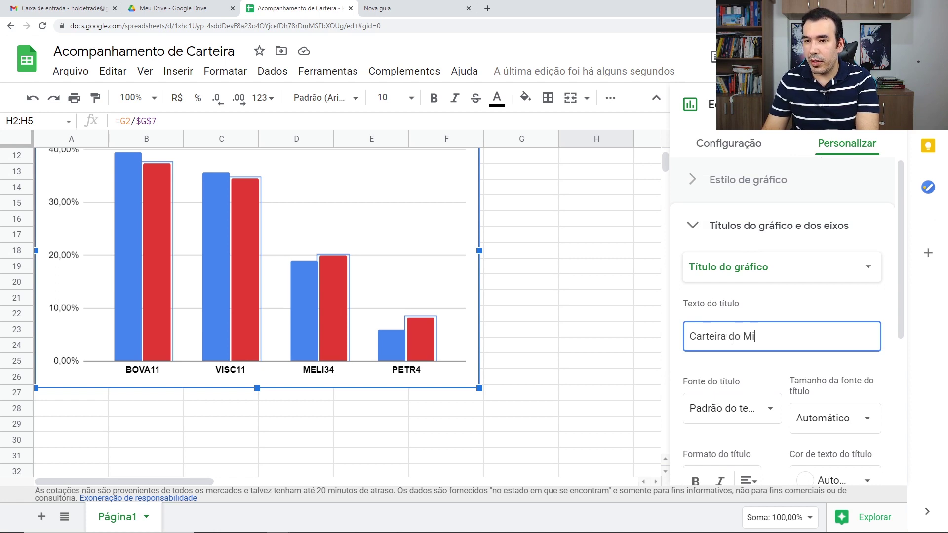
type("lhão")
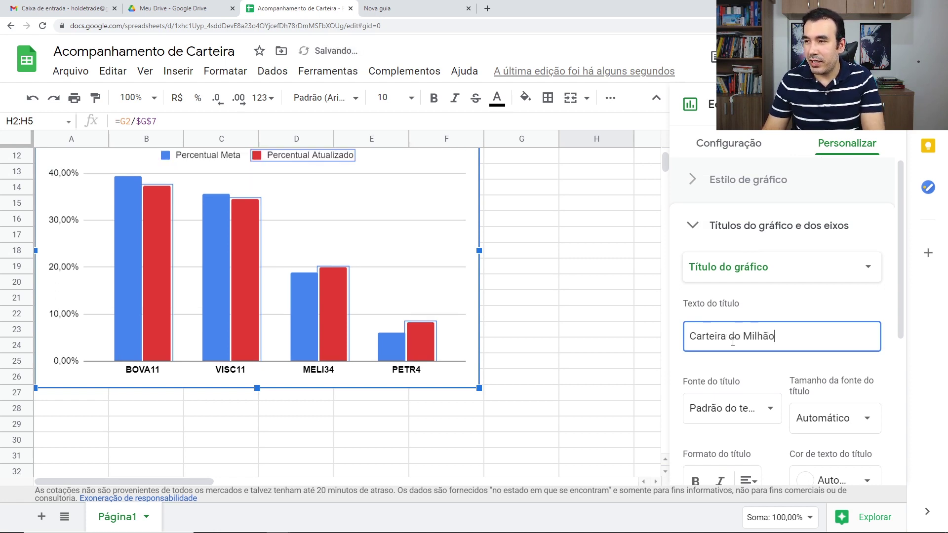
left_click(596, 329)
scroll(528, 358, "up", 2)
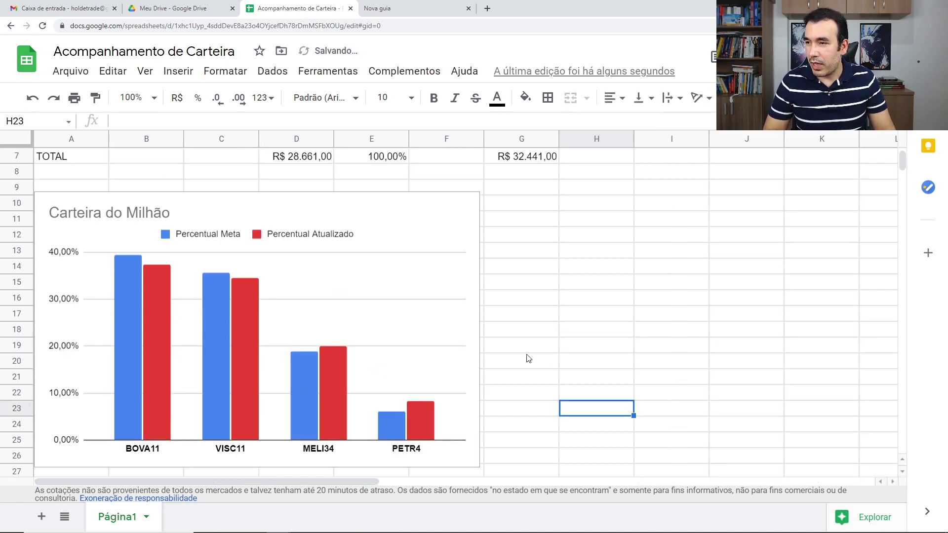
Reopen the chart editor and review the data setup's range-combining choices.
double_click(432, 222)
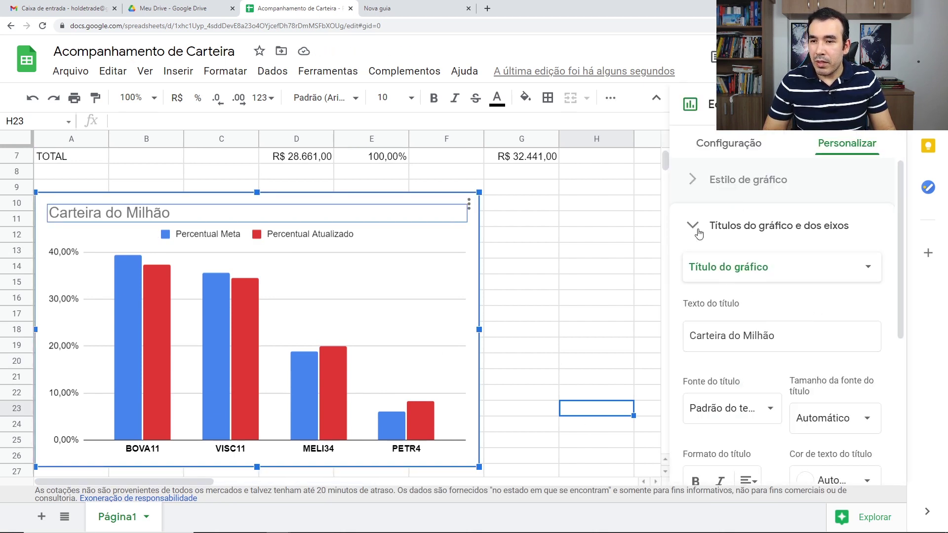
left_click(696, 226)
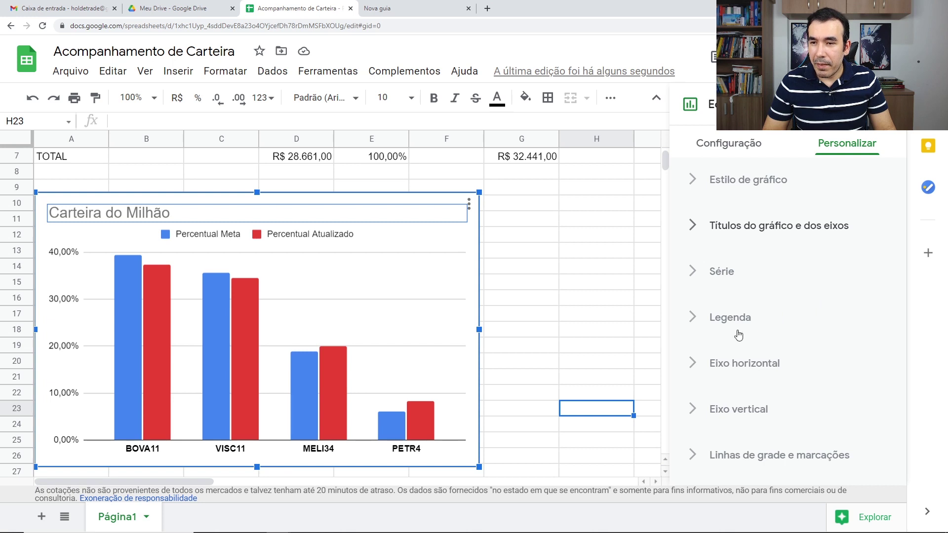
left_click(728, 143)
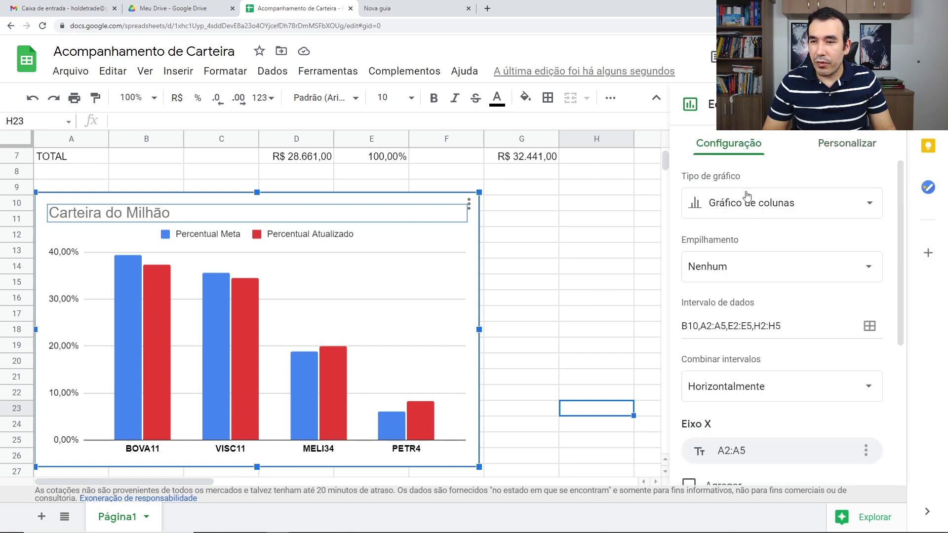
scroll(809, 367, "down", 2)
scroll(809, 367, "down", 3)
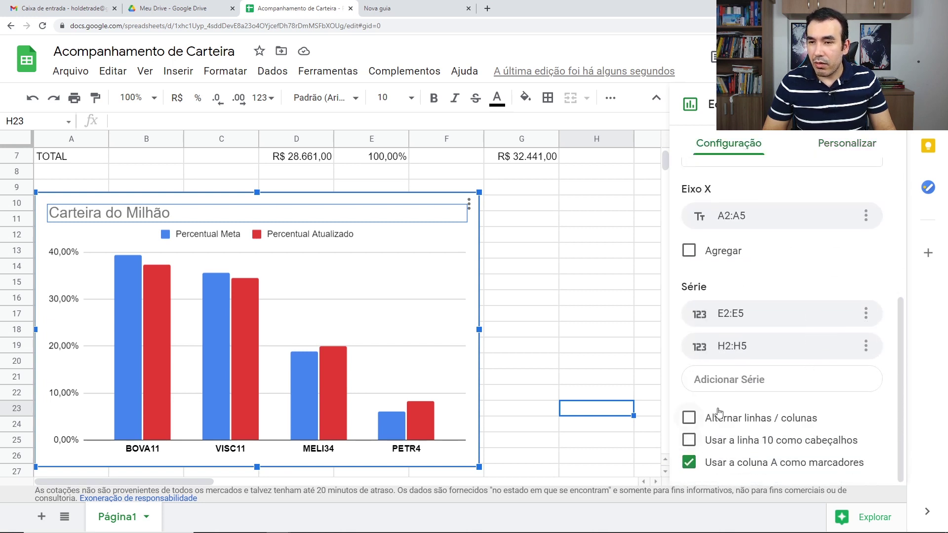
scroll(719, 412, "up", 3)
left_click(828, 313)
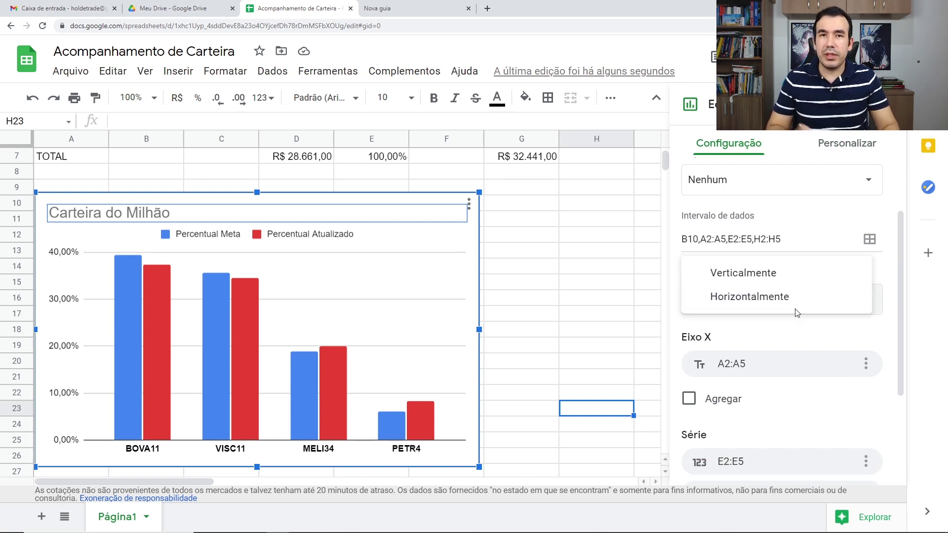
Return to customization, toggle the chart style section, and expand the title settings.
left_click(826, 144)
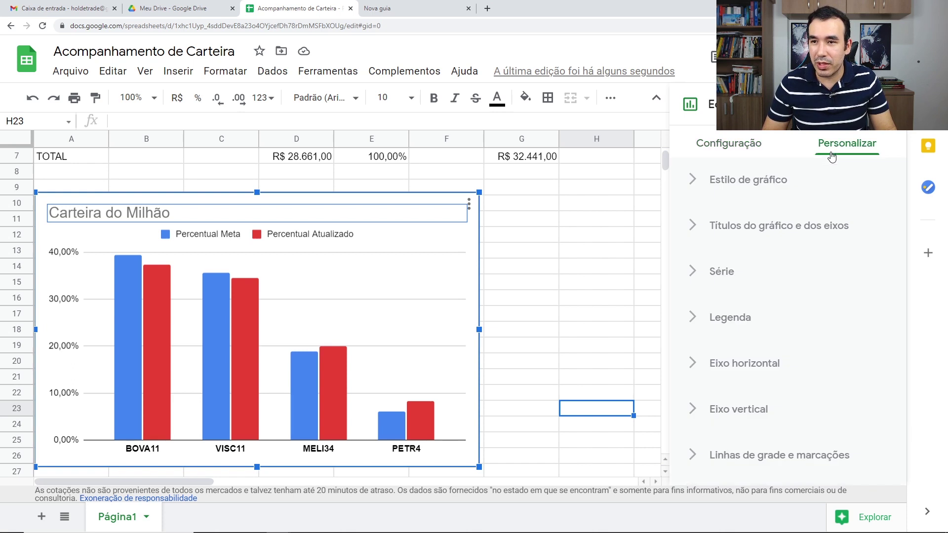
left_click(693, 188)
left_click(692, 188)
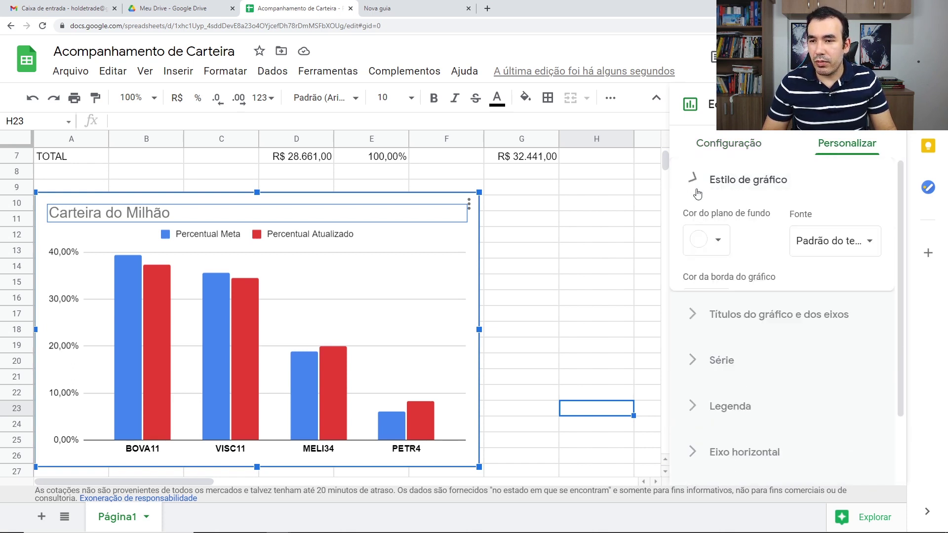
left_click(696, 232)
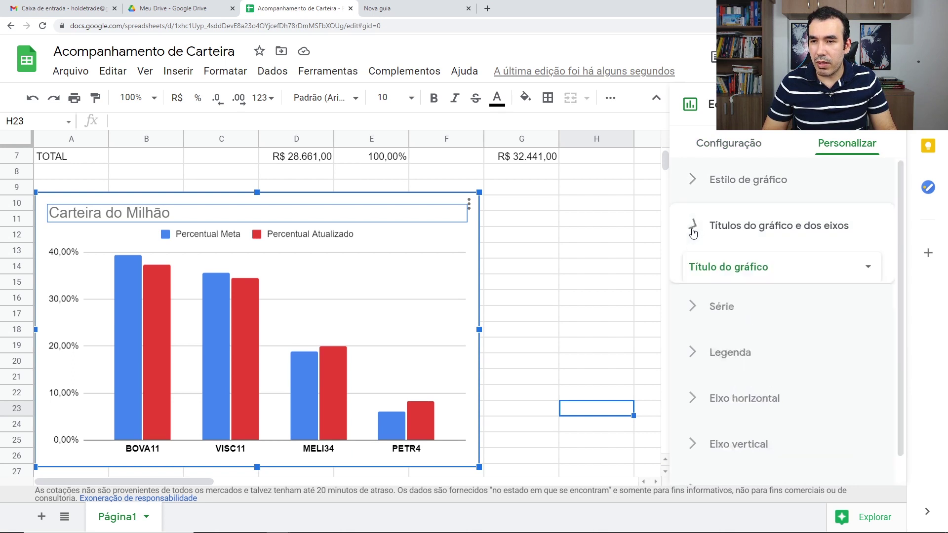
scroll(755, 304, "down", 3)
scroll(754, 316, "up", 1)
Turn on data labels in the series settings so each bar shows its percentage.
scroll(731, 276, "up", 5)
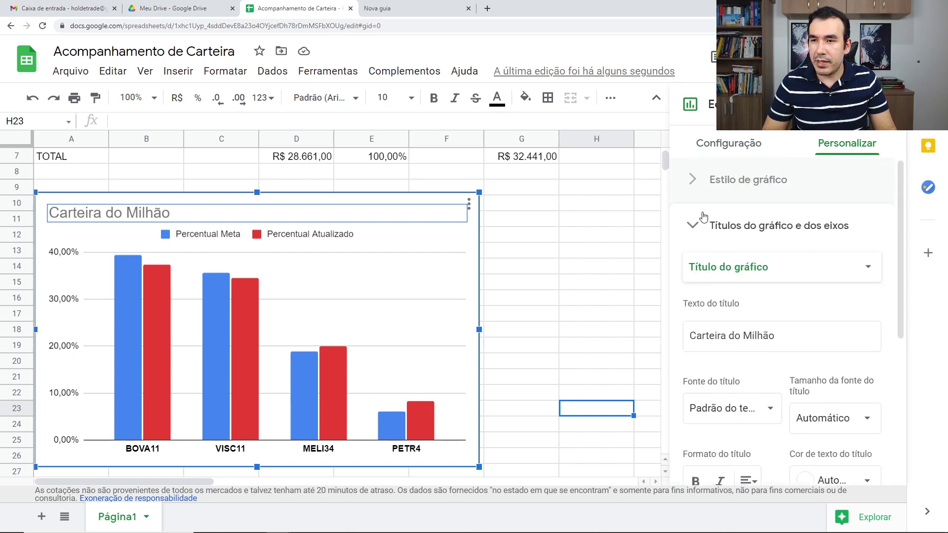
left_click(693, 230)
left_click(704, 283)
scroll(839, 321, "down", 4)
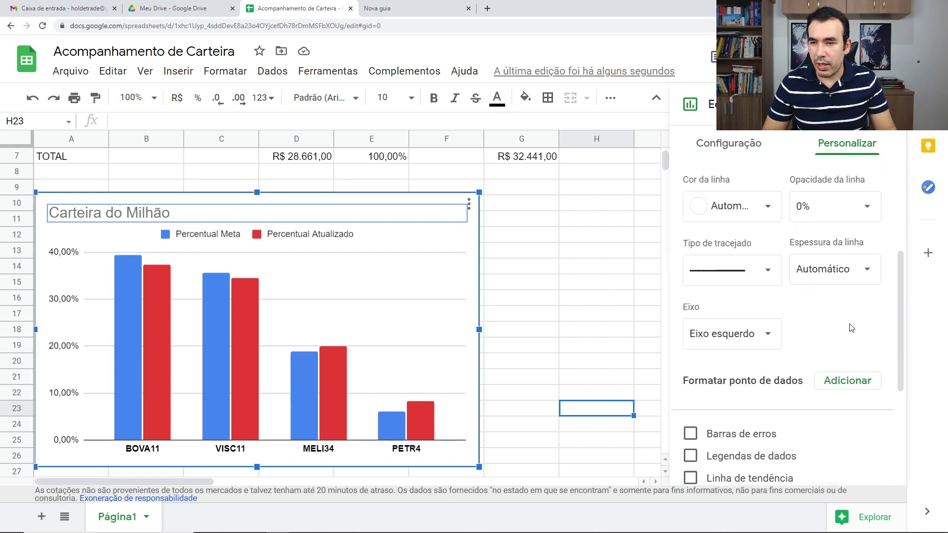
scroll(790, 355, "down", 2)
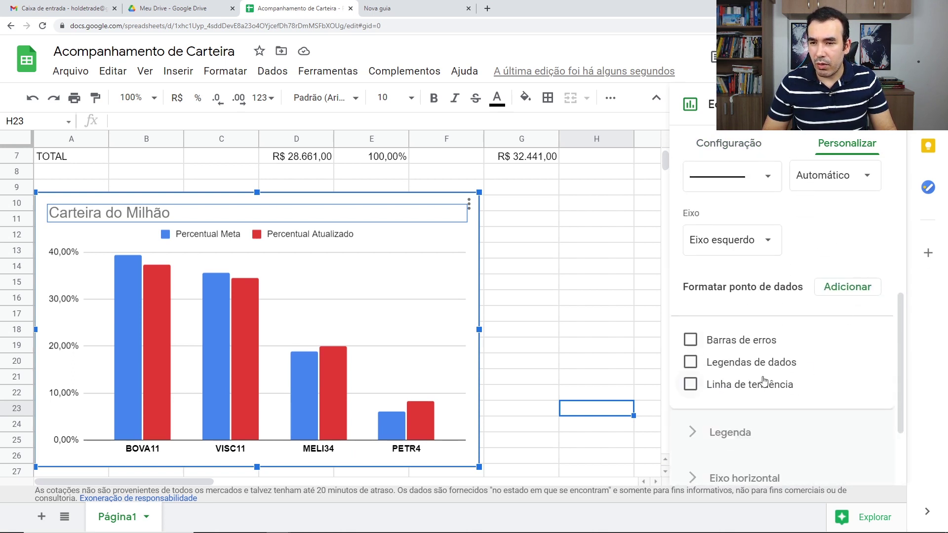
left_click(690, 363)
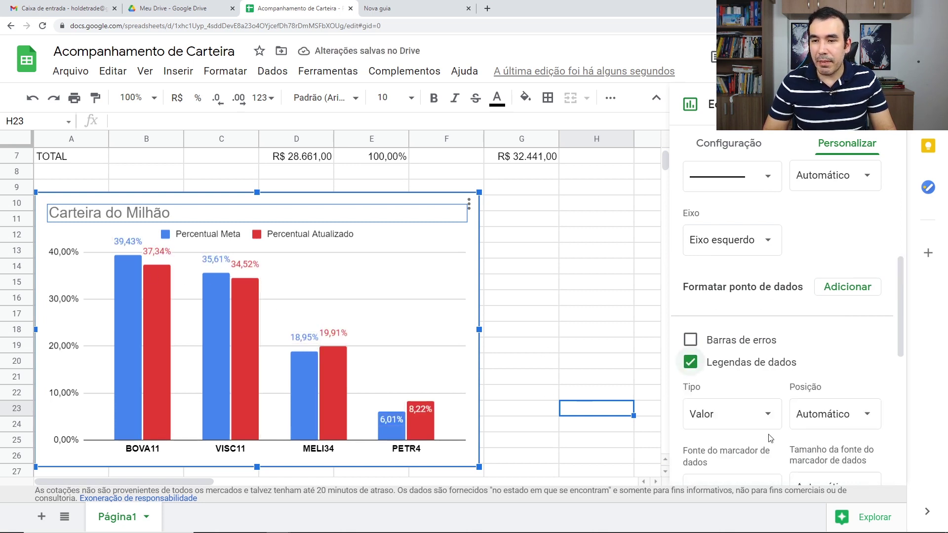
Review the legend and vertical axis settings.
scroll(775, 387, "down", 2)
scroll(773, 405, "down", 3)
scroll(741, 395, "down", 2)
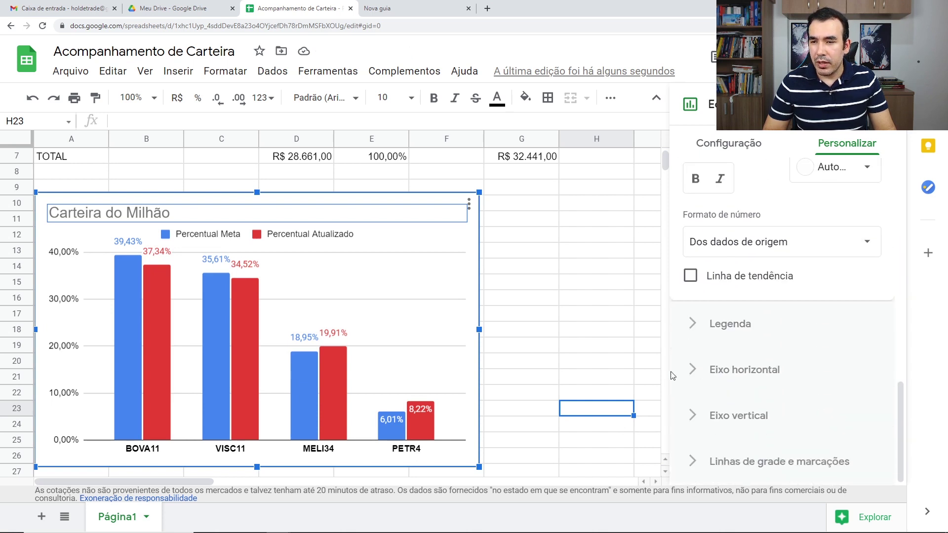
left_click(725, 326)
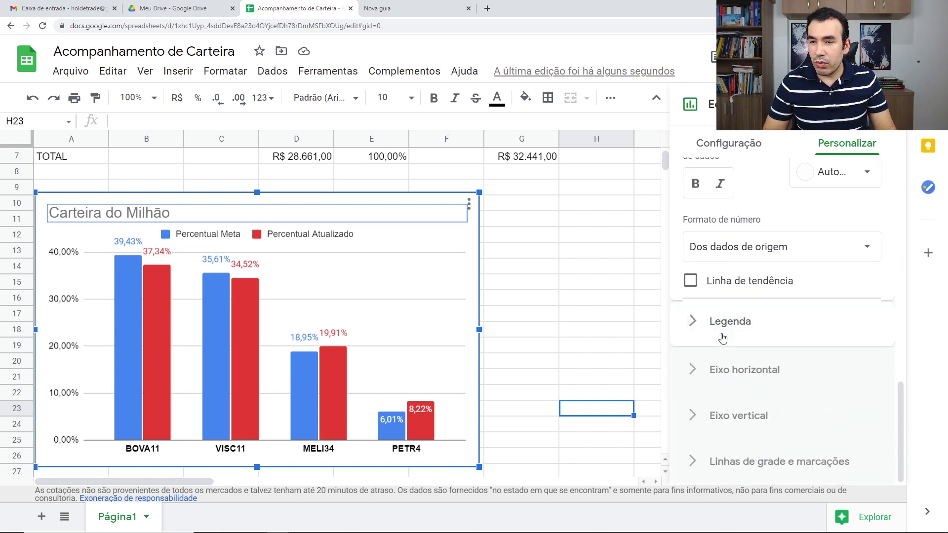
left_click(719, 417)
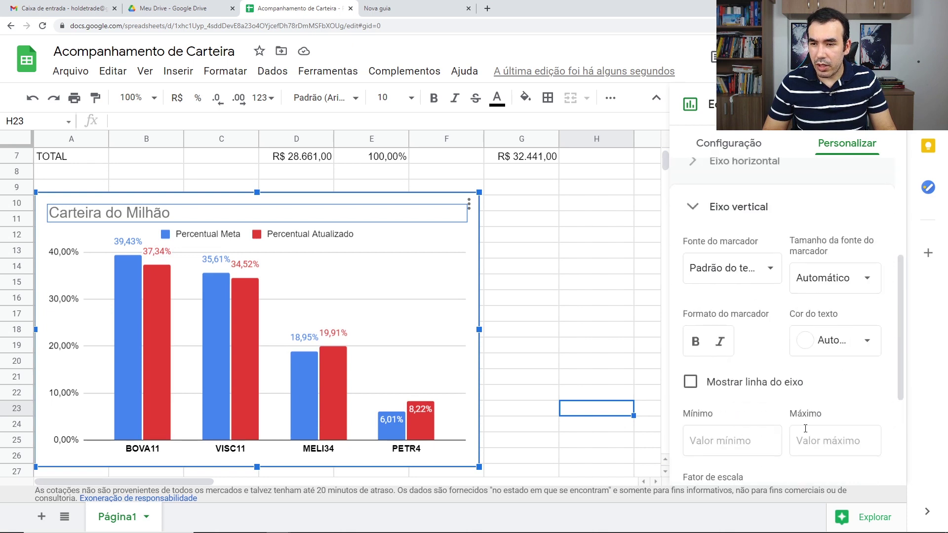
scroll(815, 429, "down", 2)
scroll(816, 429, "down", 1)
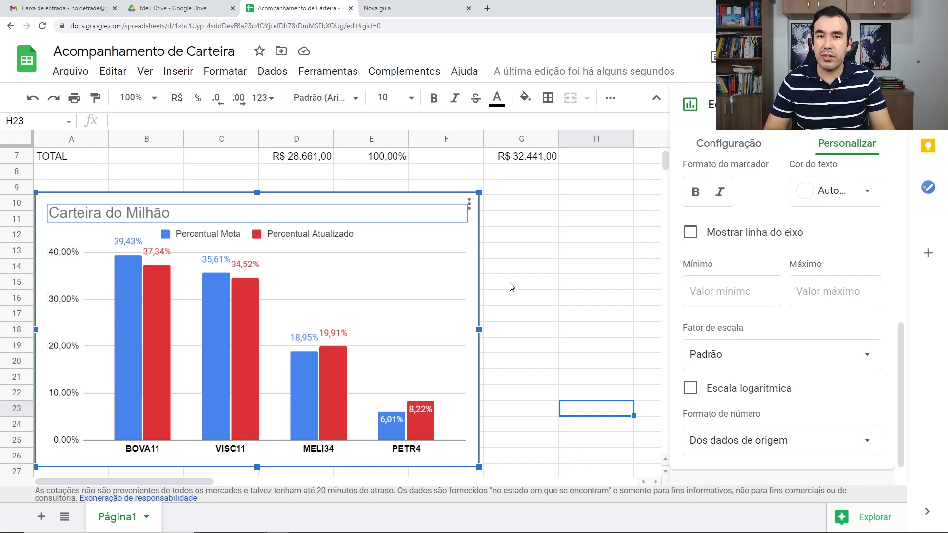
scroll(444, 360, "up", 1)
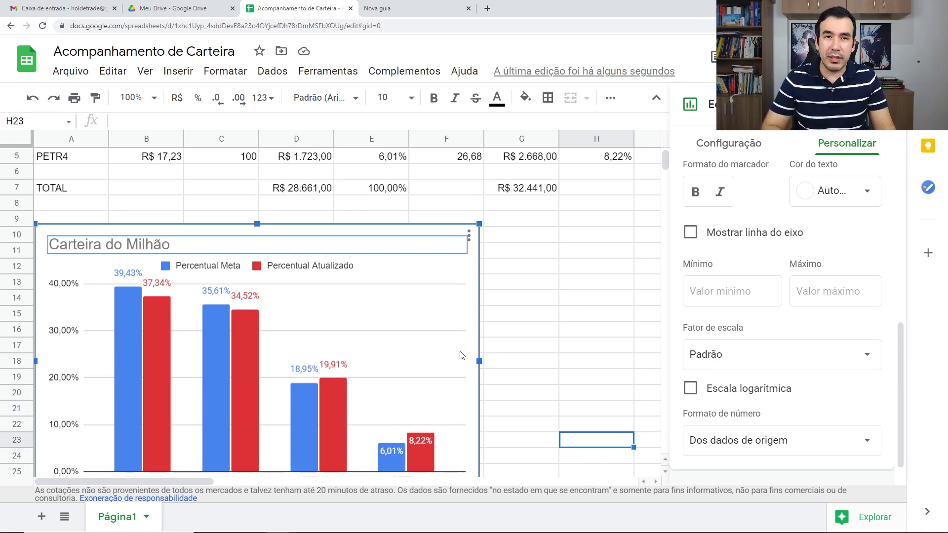
Deselect the chart to close the chart editor and scroll through the portfolio table.
left_click(575, 318)
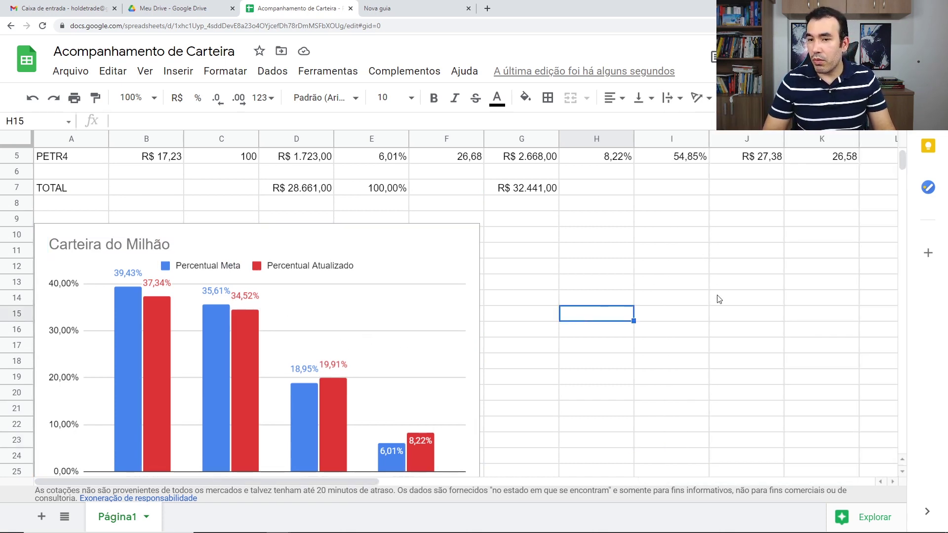
scroll(815, 370, "up", 2)
scroll(814, 370, "down", 1)
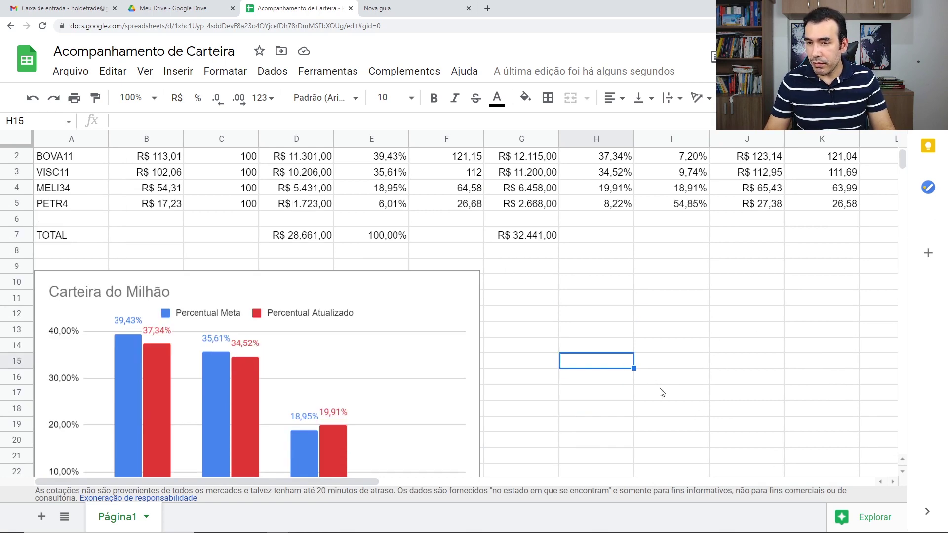
scroll(596, 380, "down", 2)
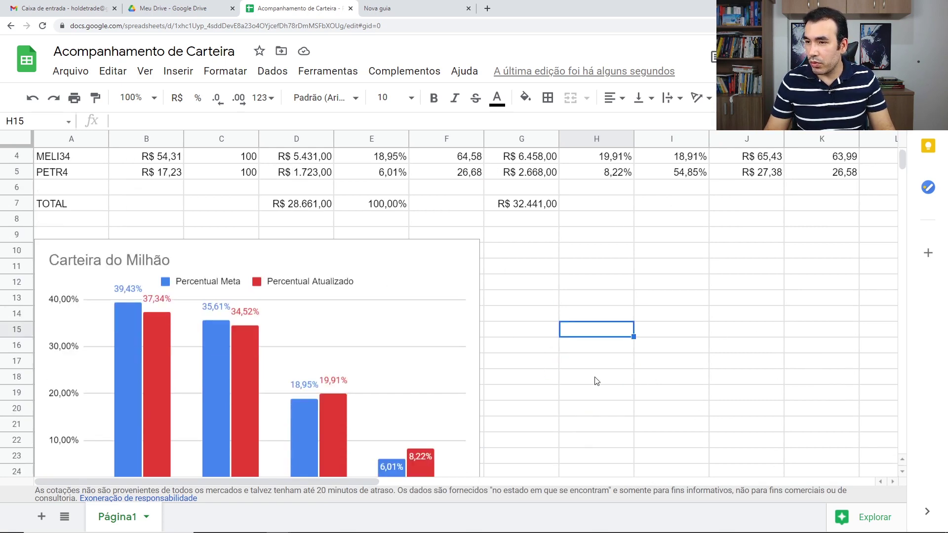
left_click(689, 333)
scroll(689, 326, "down", 2)
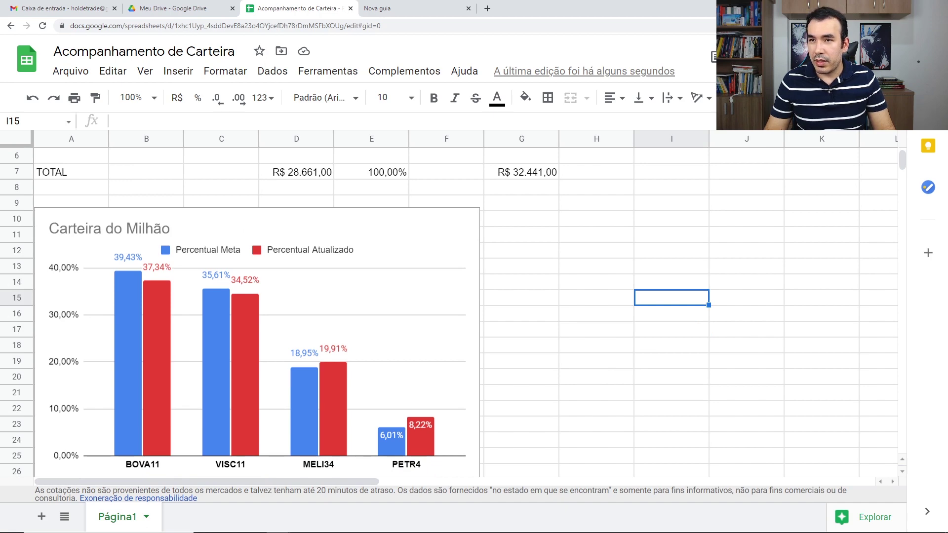
Zoom out to fit the table and select the 'Carteira do Milhão' chart.
key("ctrl+minus")
key("ctrl+minus")
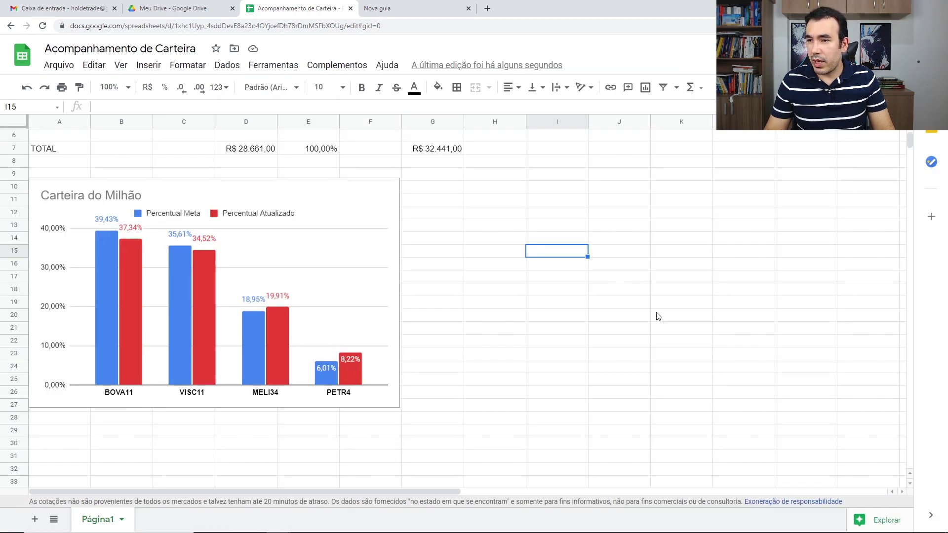
left_click(658, 316)
scroll(466, 333, "up", 2)
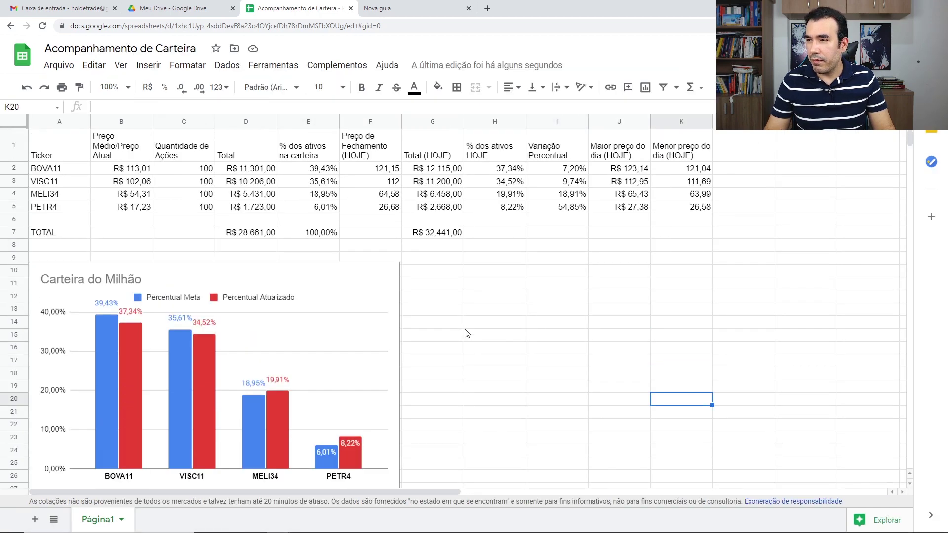
left_click(104, 350)
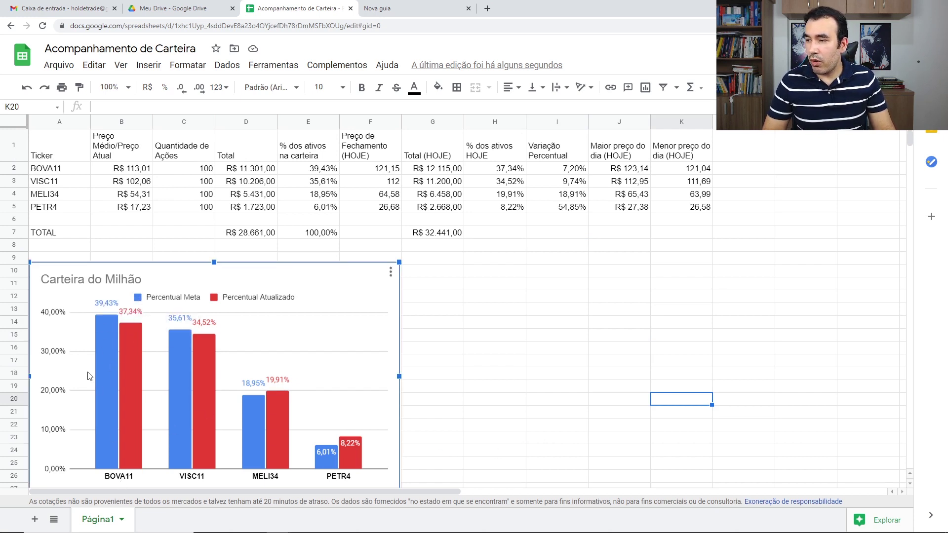